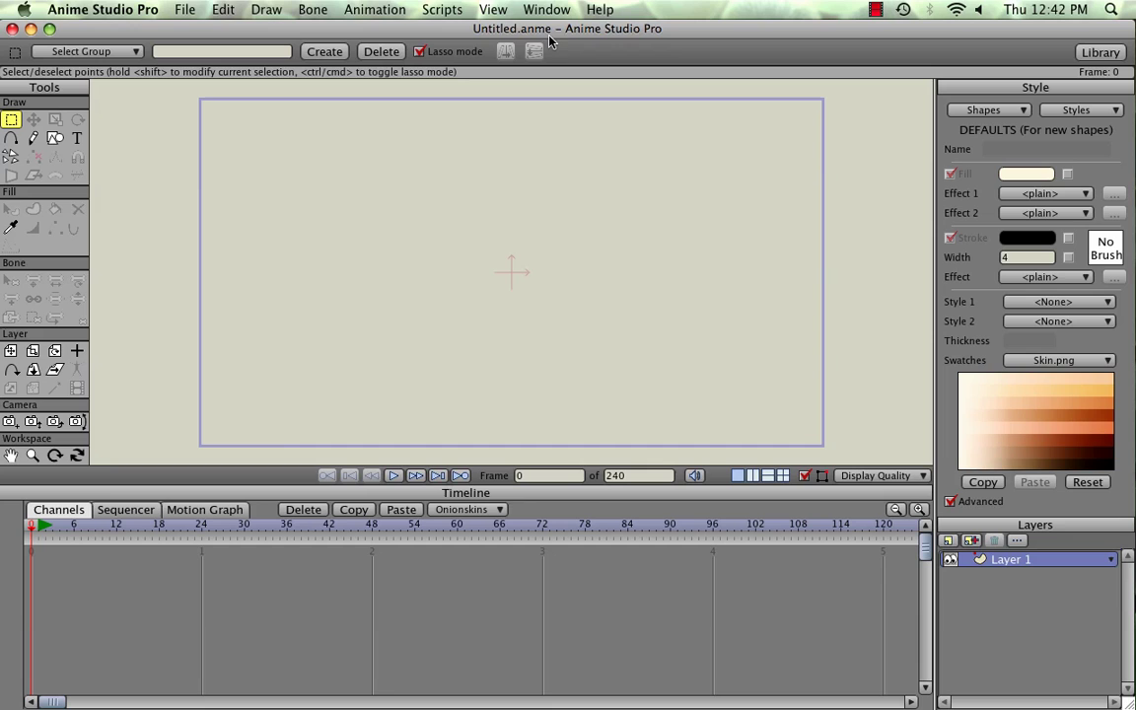
# Step: Load Photo 4.jpg as the tracing image, then zoom and pan onto the sketched eye
pyautogui.click(495, 9)
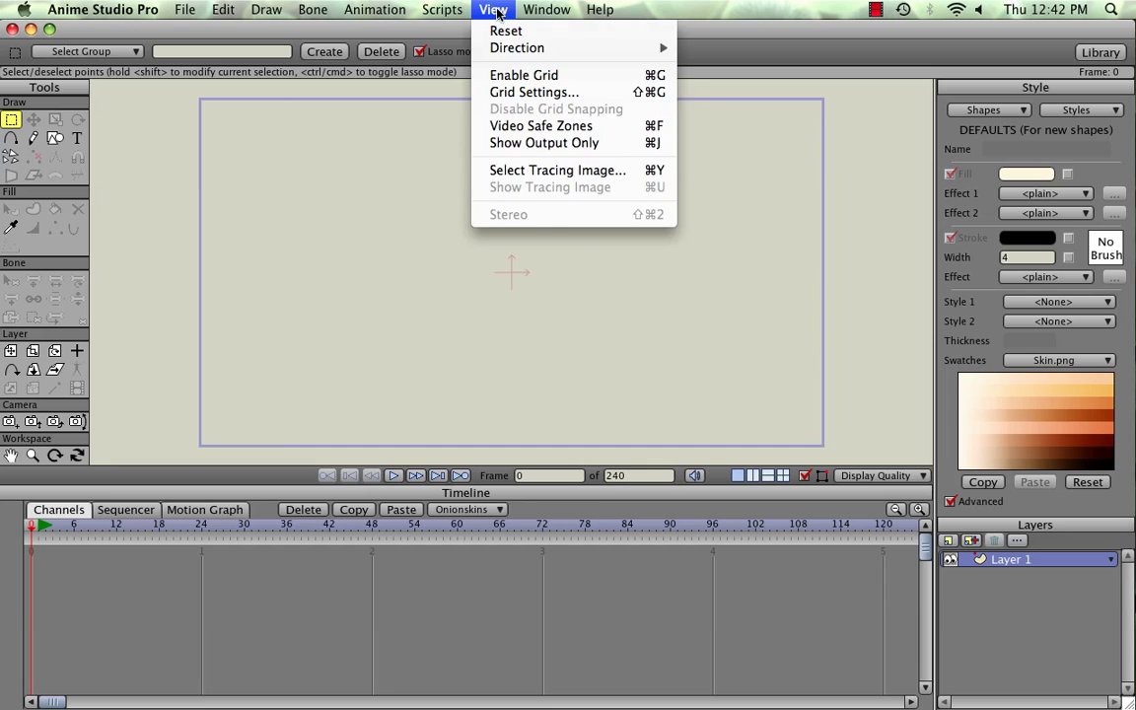
pyautogui.click(523, 171)
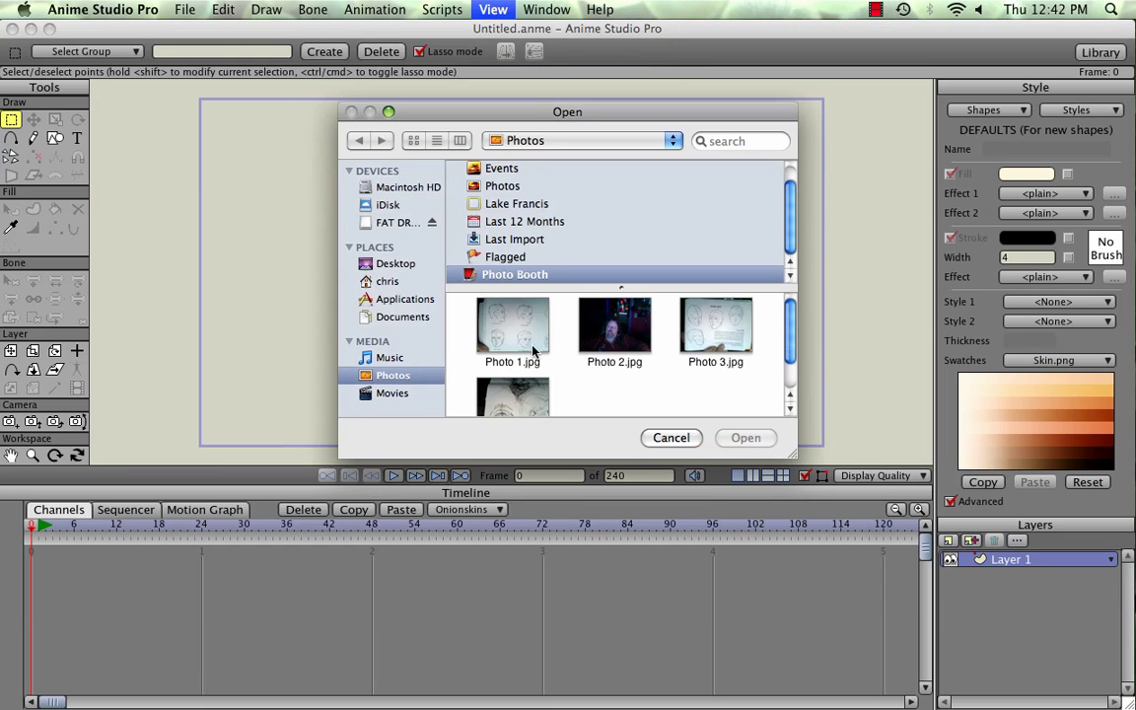
pyautogui.doubleClick(523, 399)
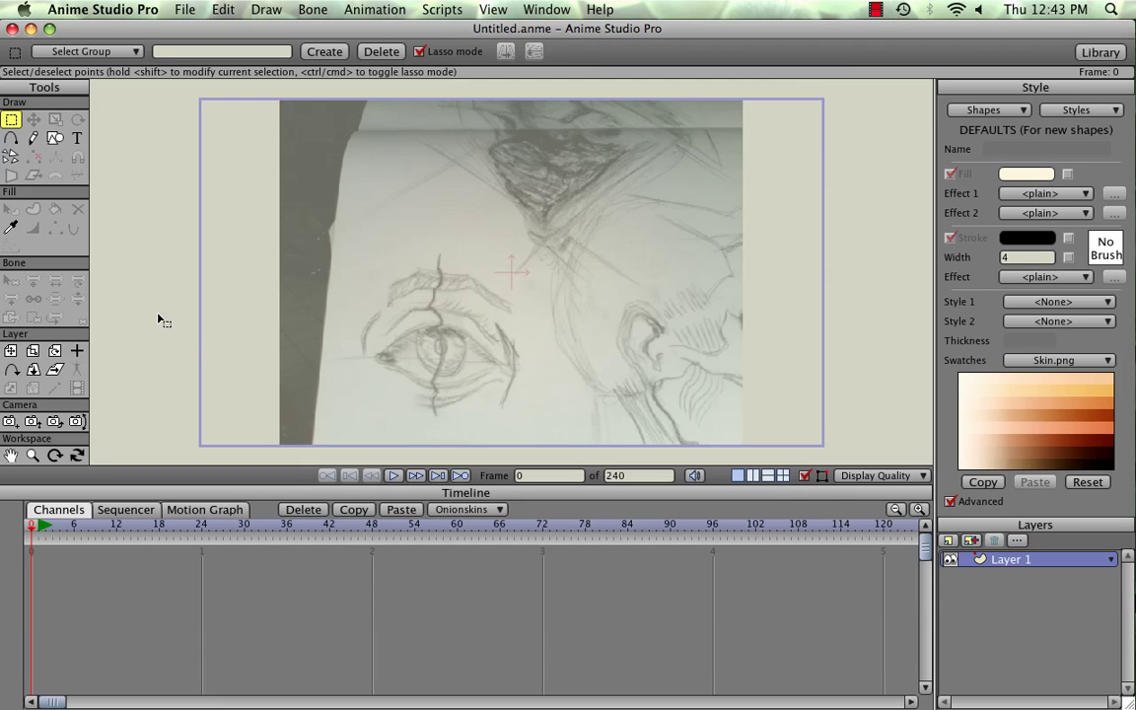
pyautogui.scroll(2, 216, 325)
pyautogui.click(10, 454)
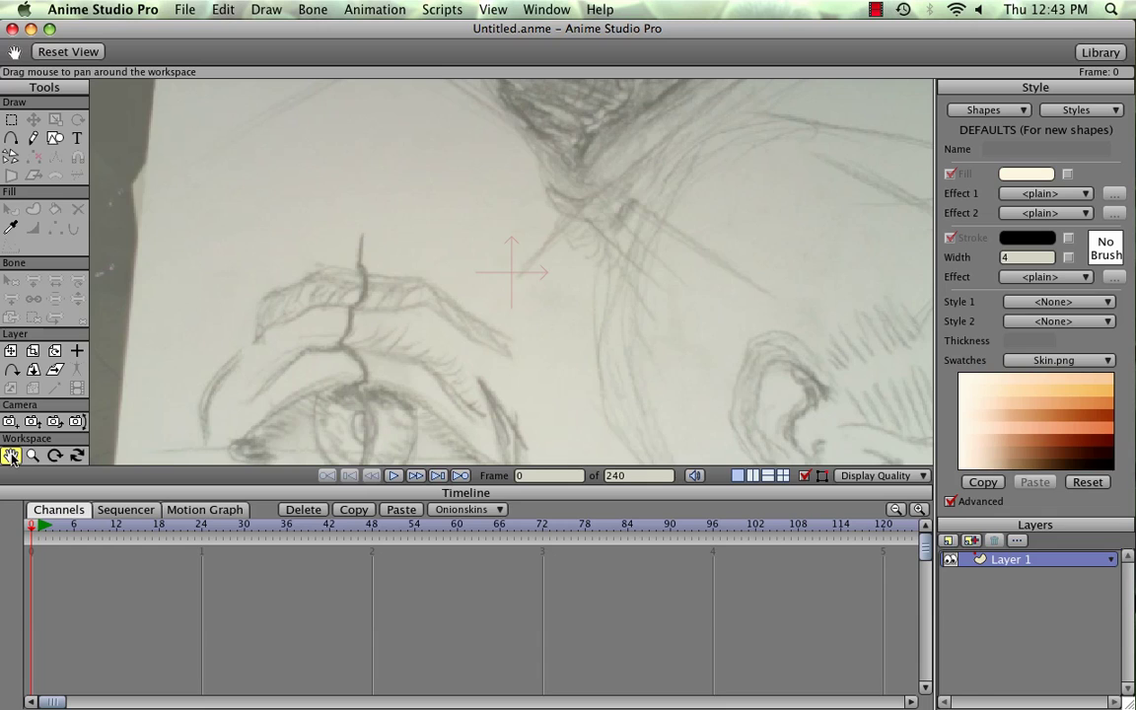
pyautogui.moveTo(210, 365); pyautogui.dragTo(286, 218)
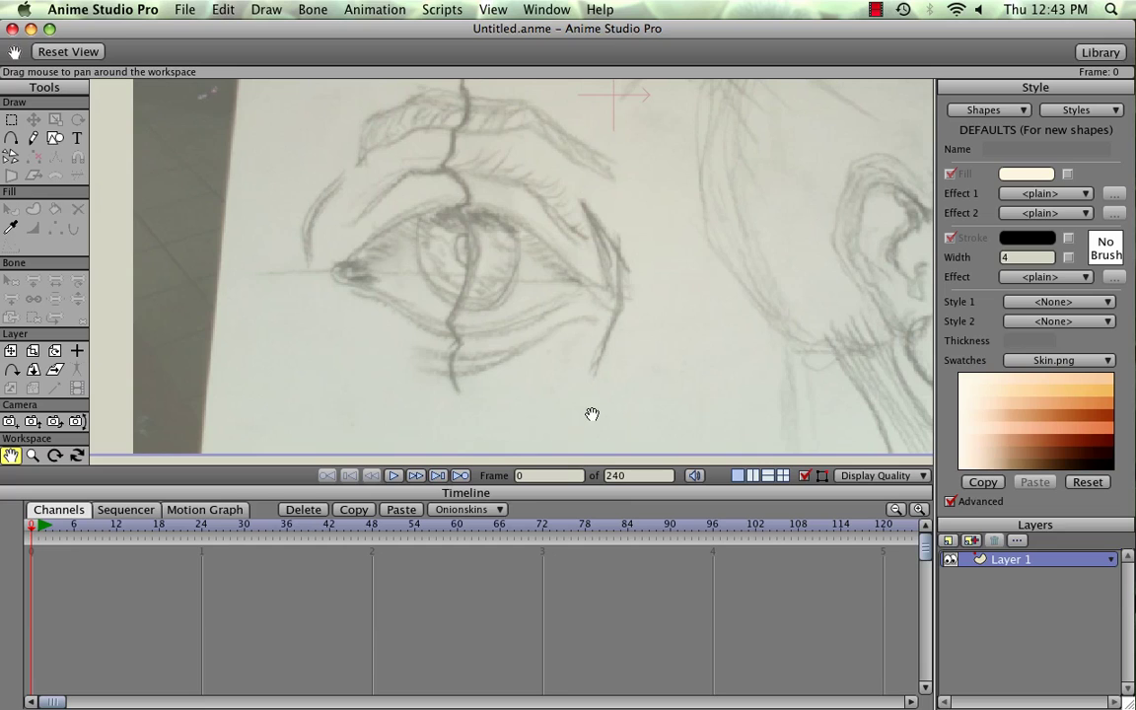
# Step: Rename Layer 1 to 'eye shape'
pyautogui.doubleClick(1028, 563)
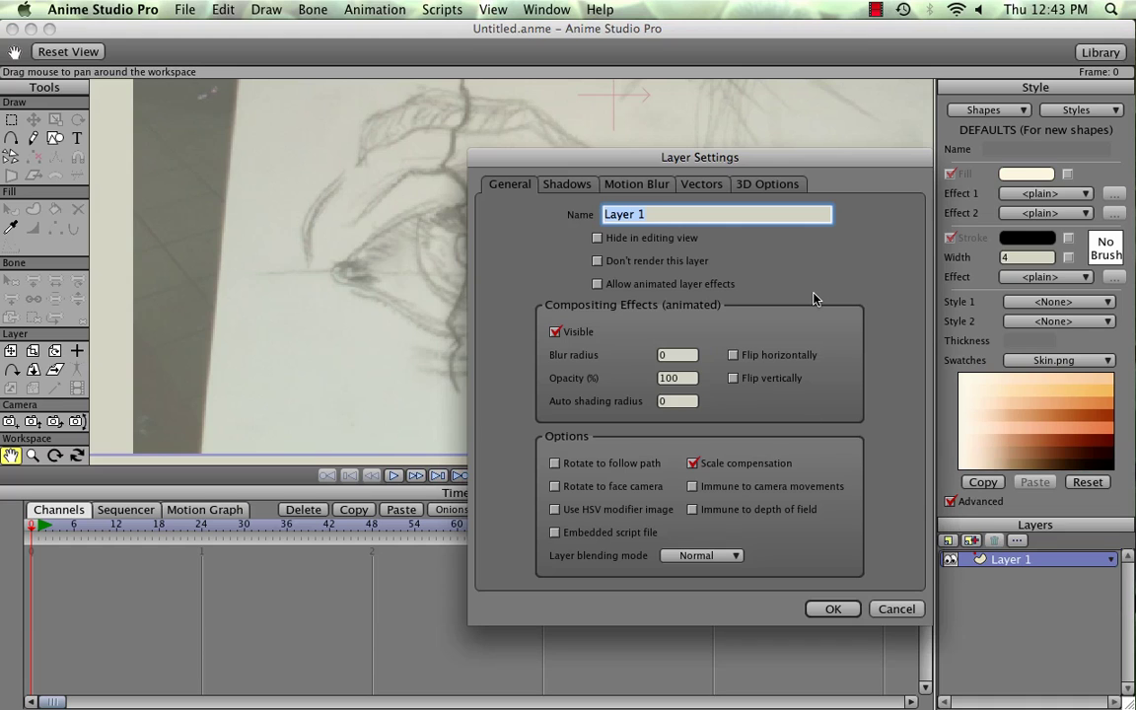
pyautogui.write('eye shape')
pyautogui.click(816, 611)
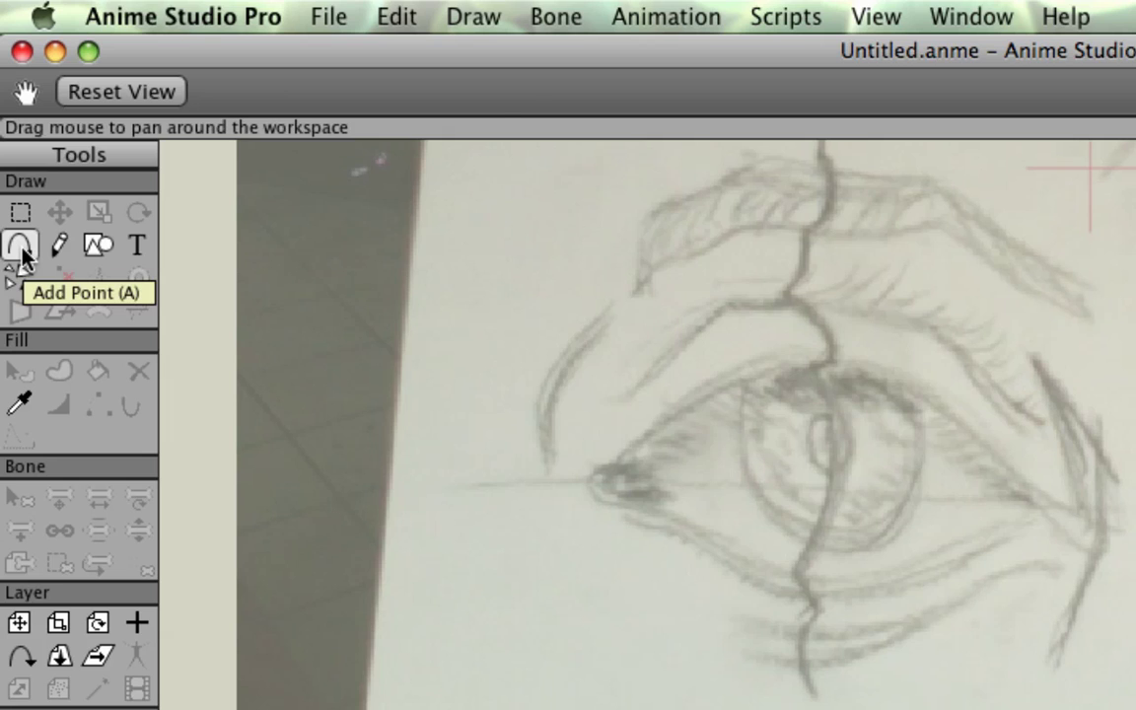
# Step: Keep the Skin.png swatches and a pale cream FFF7DF default fill with black width-4 stroke
pyautogui.click(22, 246)
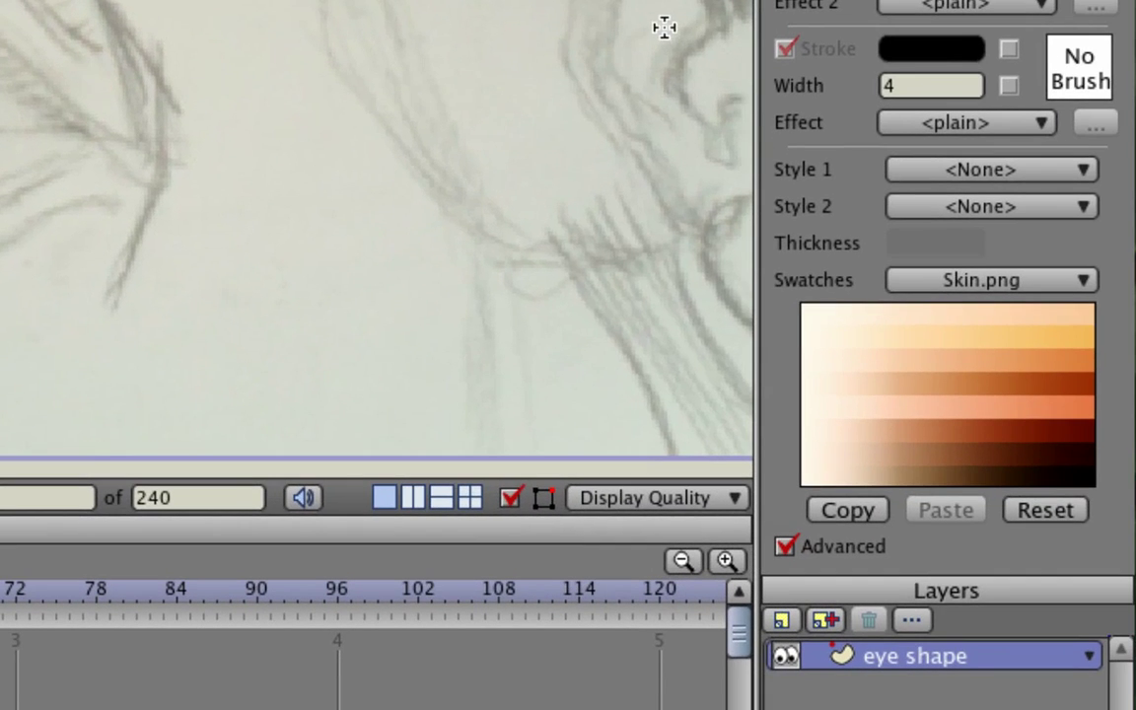
pyautogui.click(1086, 284)
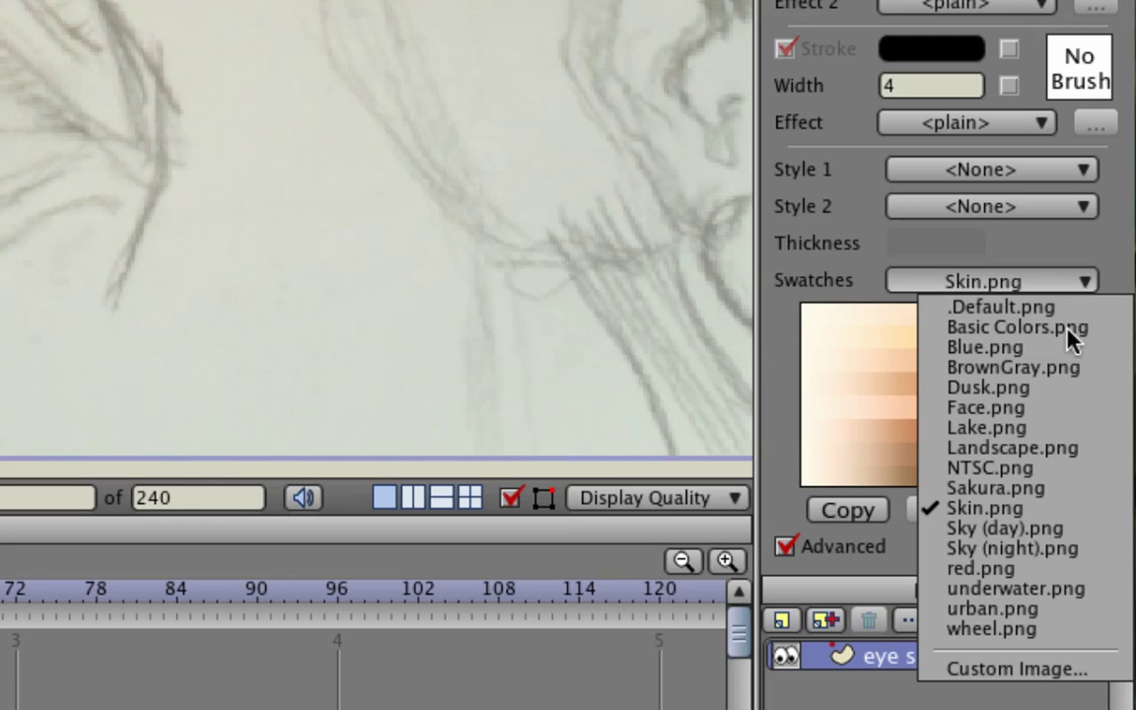
pyautogui.click(1012, 514)
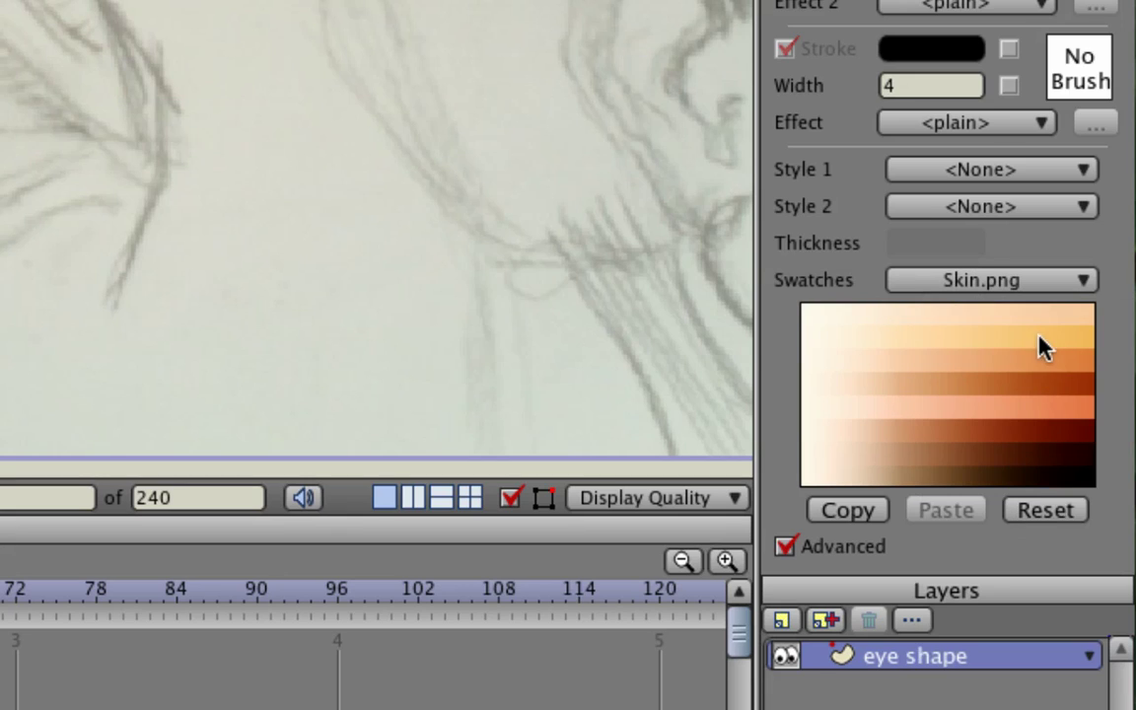
pyautogui.click(787, 547)
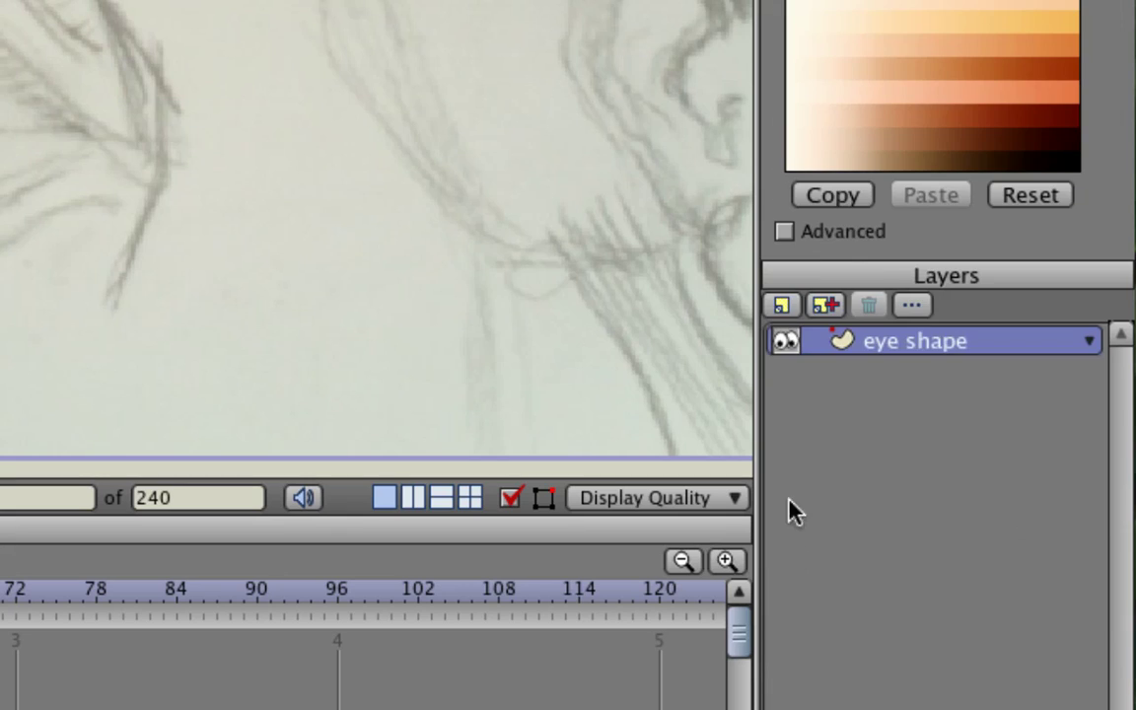
pyautogui.click(784, 232)
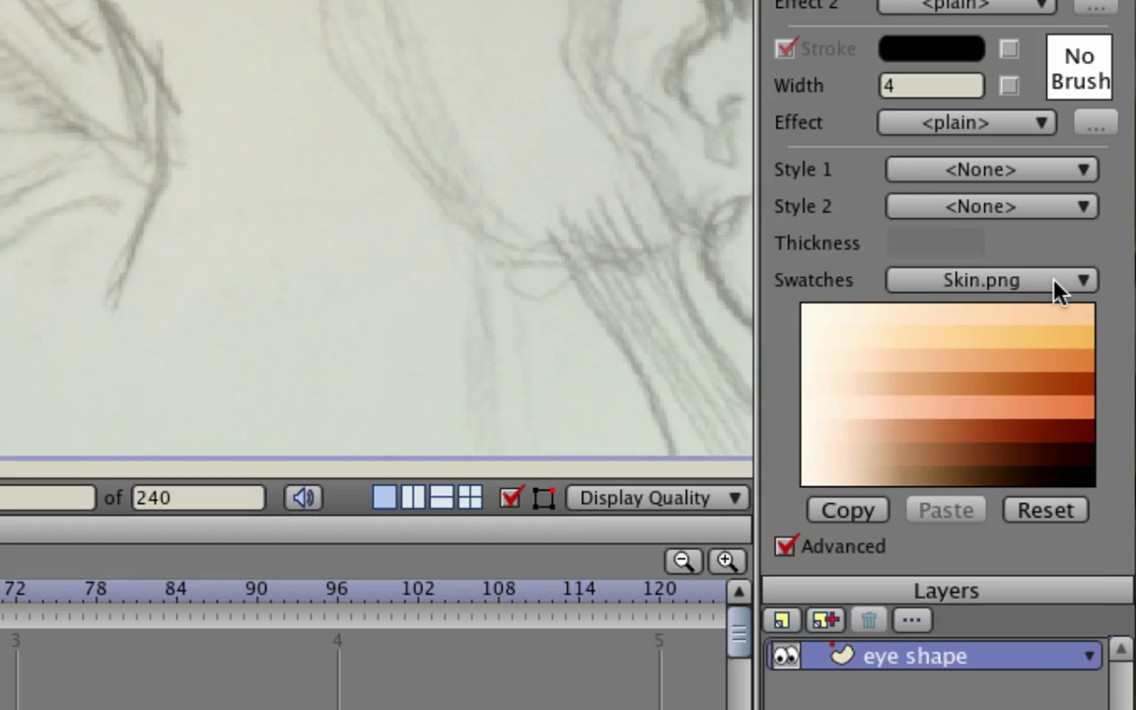
pyautogui.click(1085, 283)
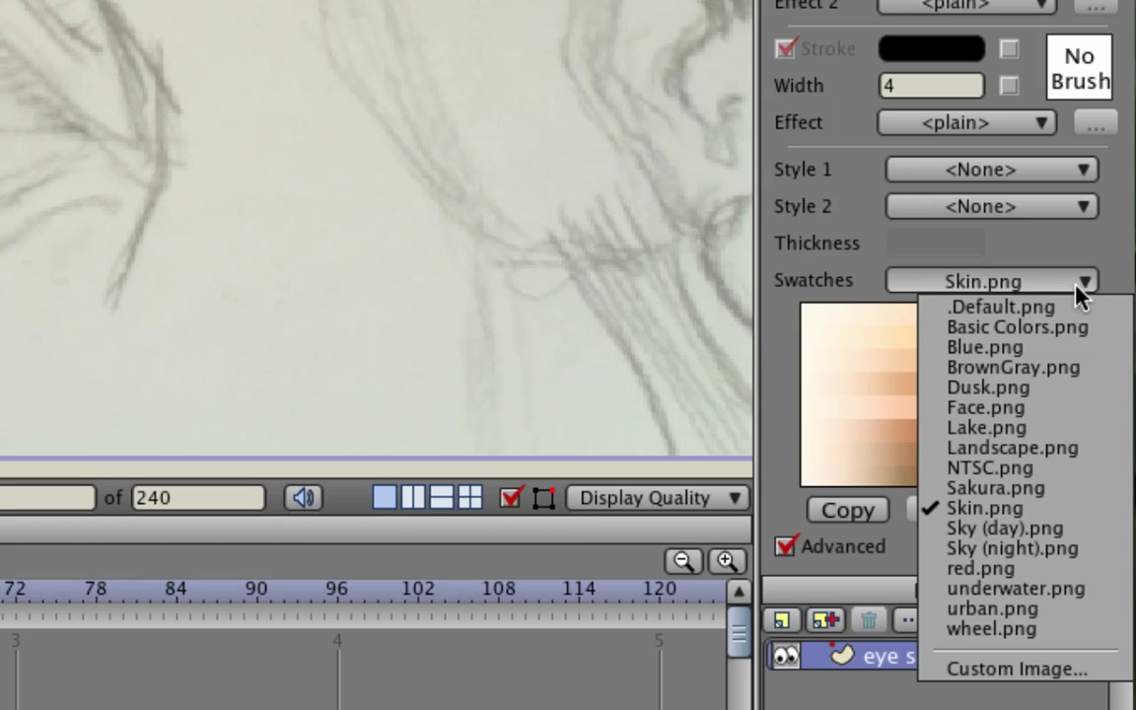
pyautogui.click(991, 514)
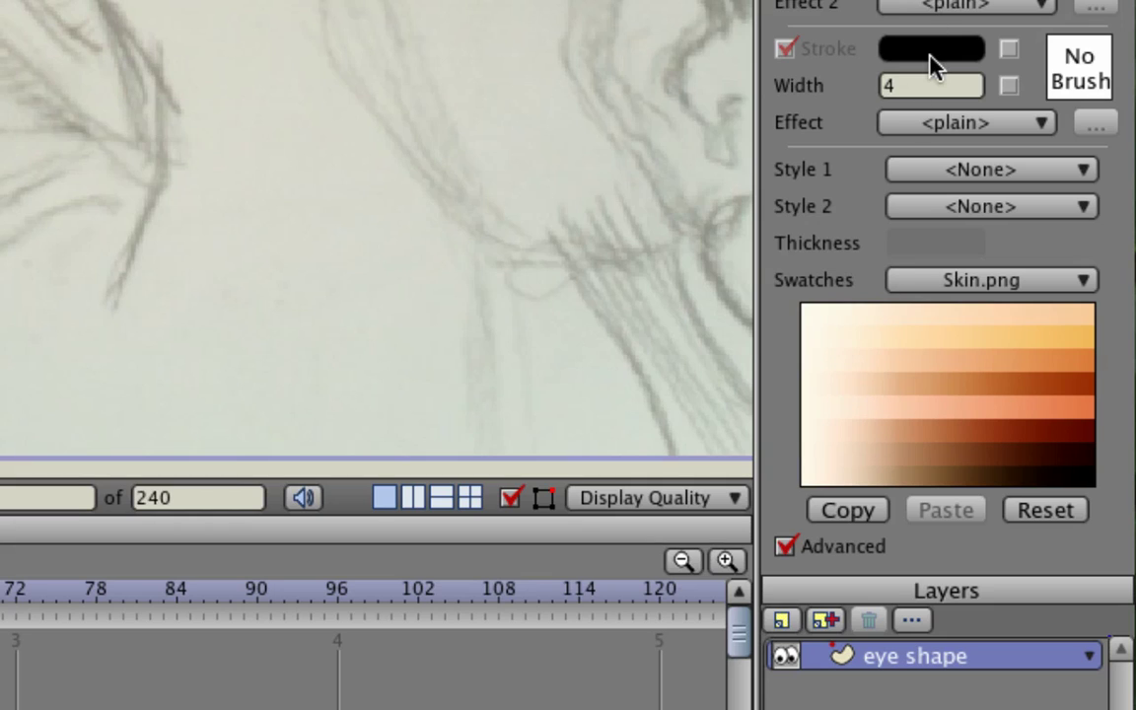
pyautogui.doubleClick(956, 85)
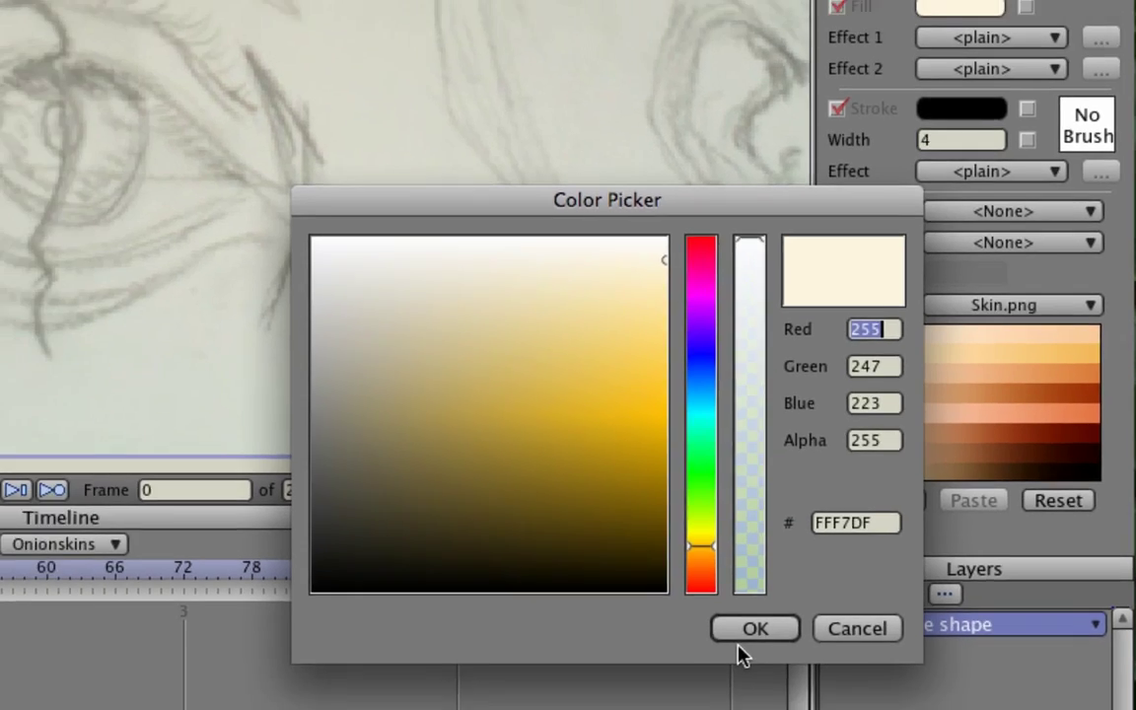
pyautogui.click(688, 661)
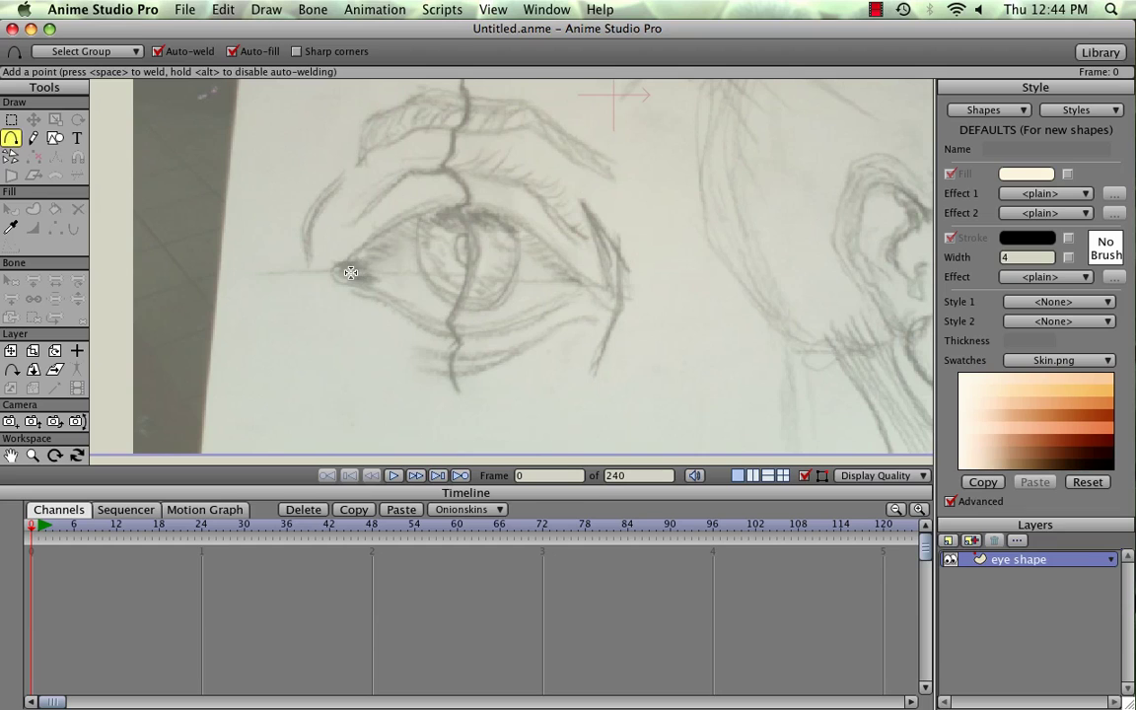
# Step: Draw a closed ellipse outline around the sketched eye
pyautogui.moveTo(335, 268); pyautogui.dragTo(458, 201)
pyautogui.moveTo(457, 200); pyautogui.dragTo(462, 336)
pyautogui.moveTo(463, 335); pyautogui.dragTo(335, 270)
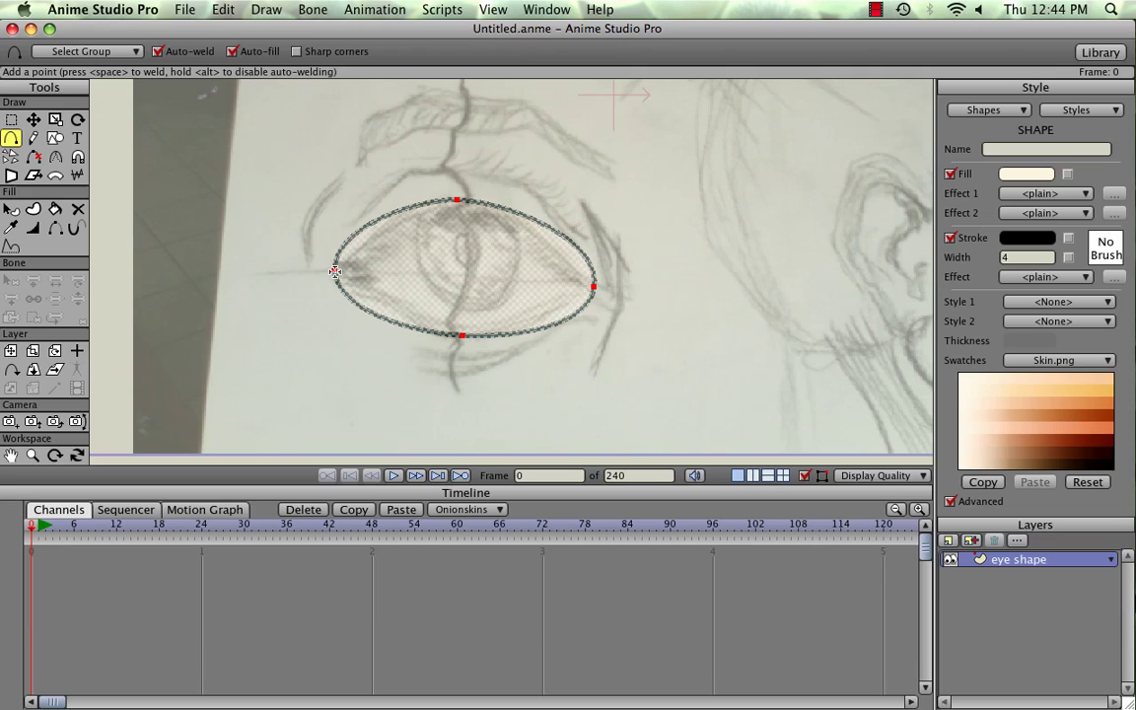
pyautogui.click(54, 158)
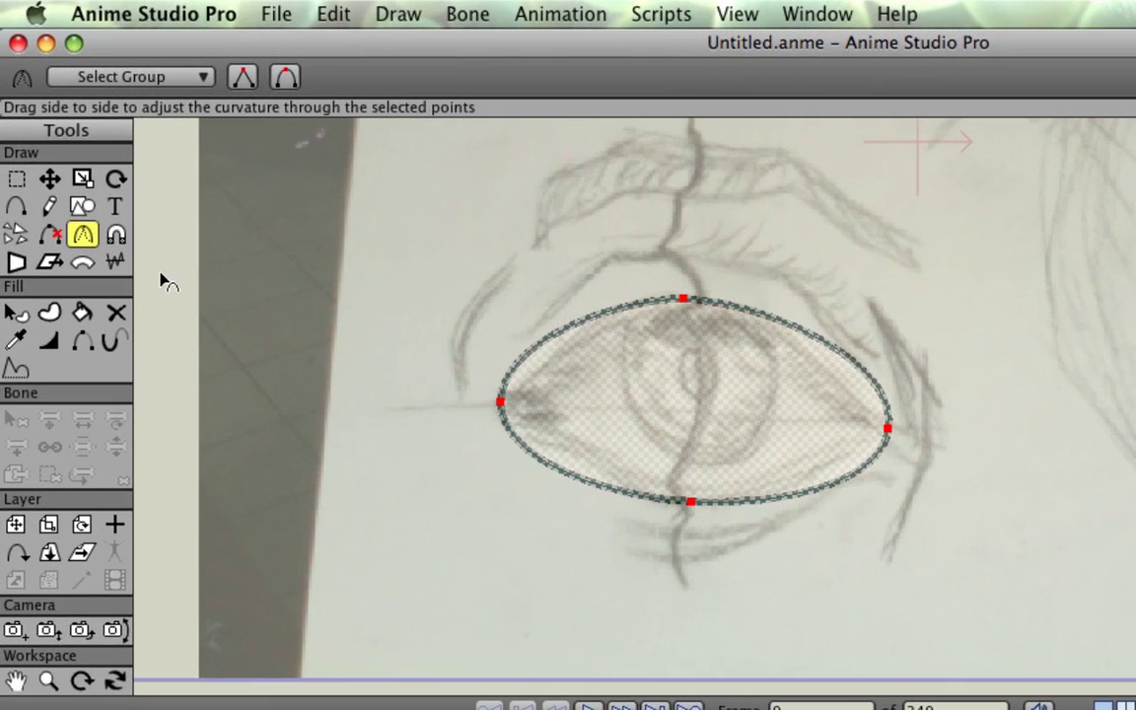
pyautogui.press('t')
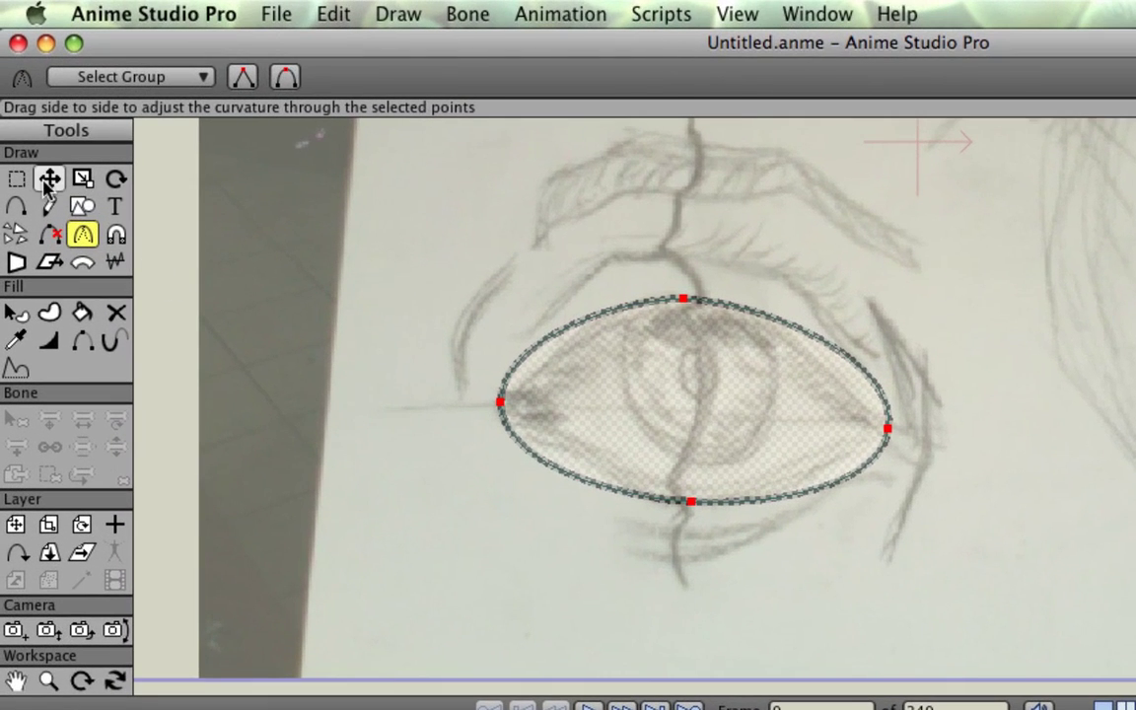
pyautogui.click(266, 254)
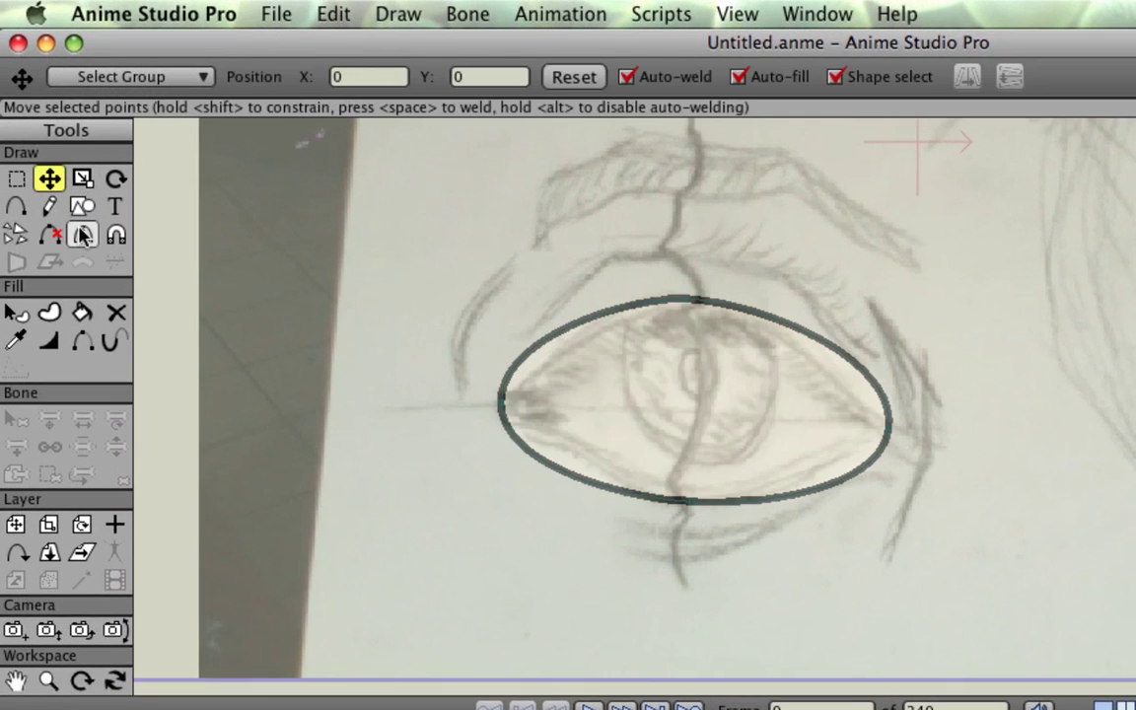
# Step: Sharpen both eye corners into peaks and fine-tune the upper and lower lid points
pyautogui.click(83, 233)
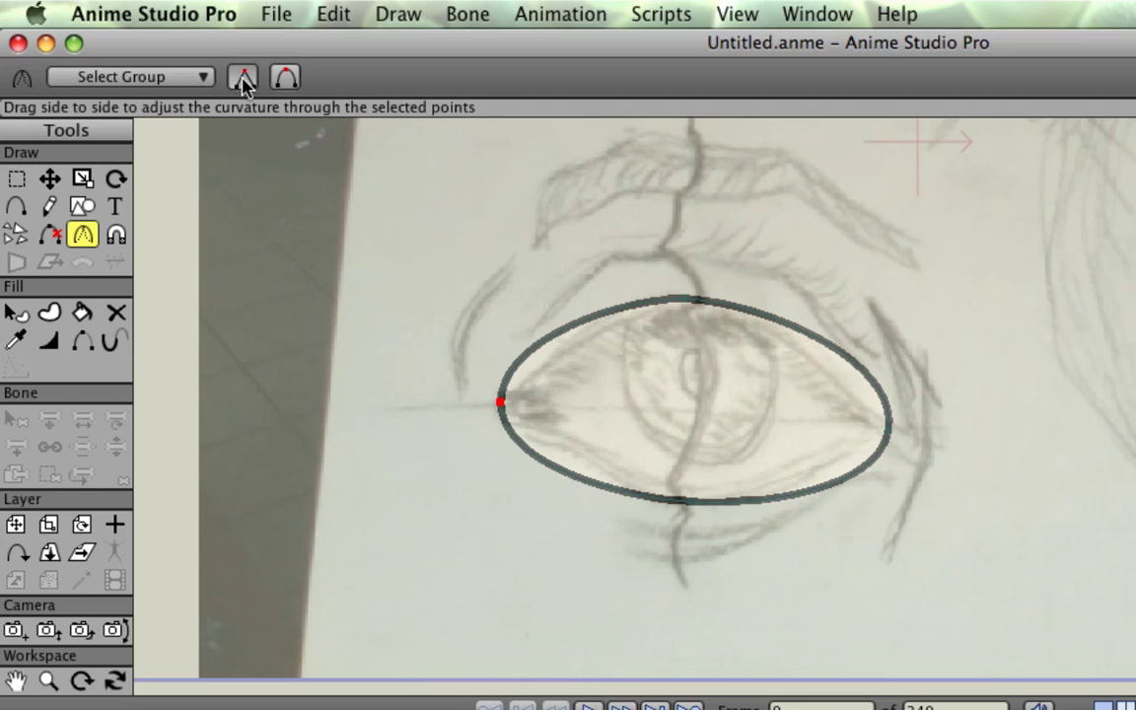
pyautogui.moveTo(501, 402); pyautogui.dragTo(732, 399)
pyautogui.click(887, 430)
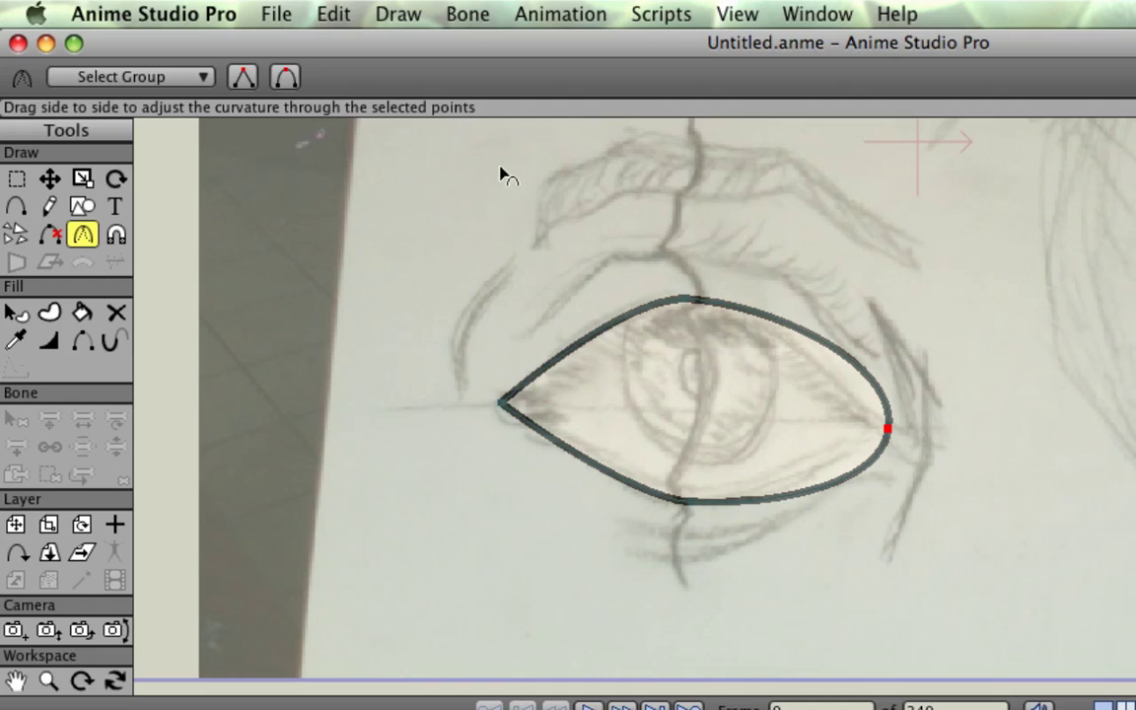
pyautogui.click(241, 78)
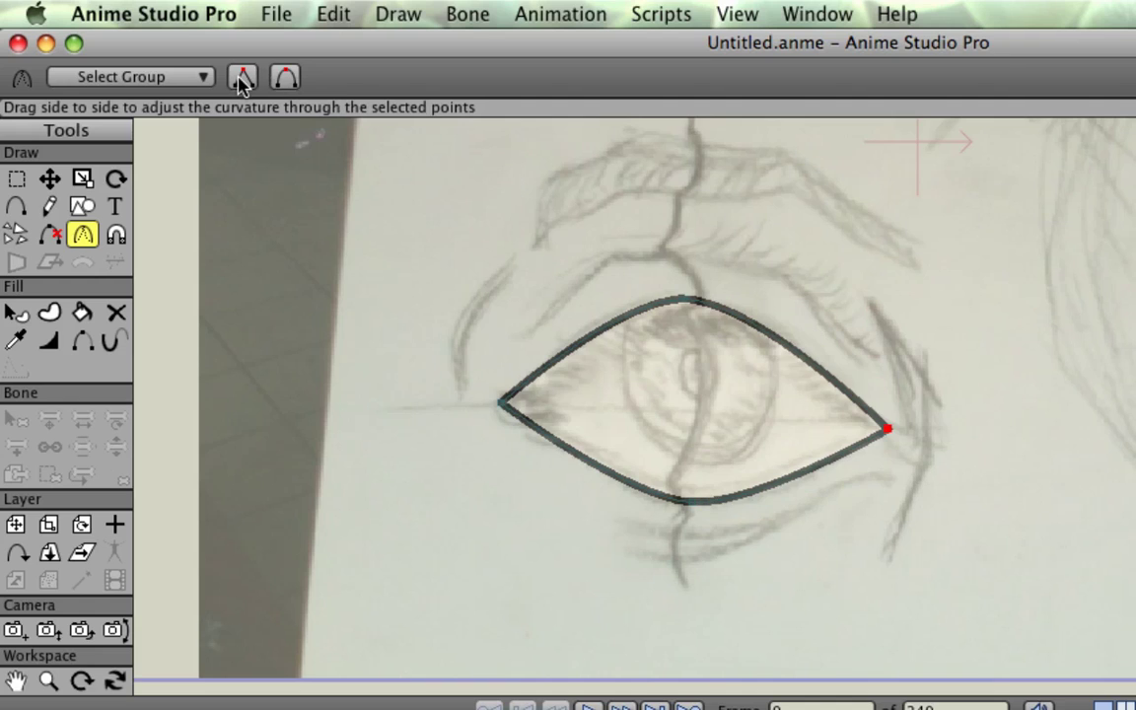
pyautogui.click(49, 179)
pyautogui.moveTo(682, 301)
pyautogui.mouseDown()
pyautogui.moveTo(675, 336)
pyautogui.moveTo(683, 303)
pyautogui.mouseUp()
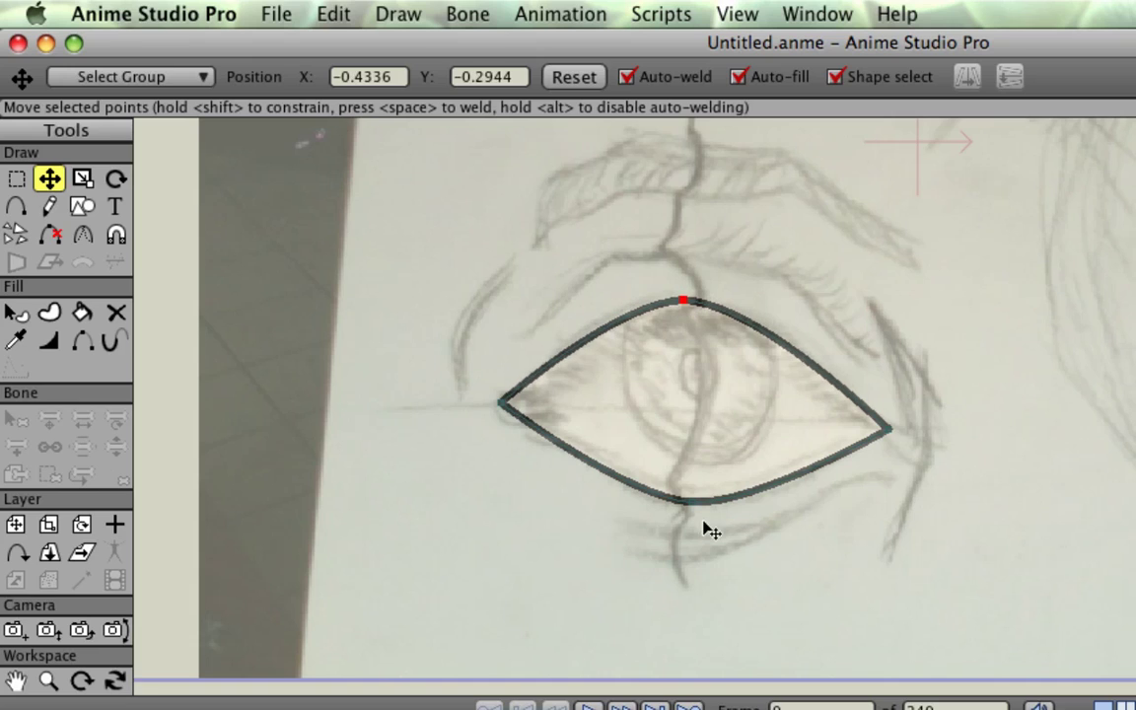
pyautogui.moveTo(688, 503)
pyautogui.mouseDown()
pyautogui.moveTo(680, 524)
pyautogui.moveTo(690, 502)
pyautogui.mouseUp()
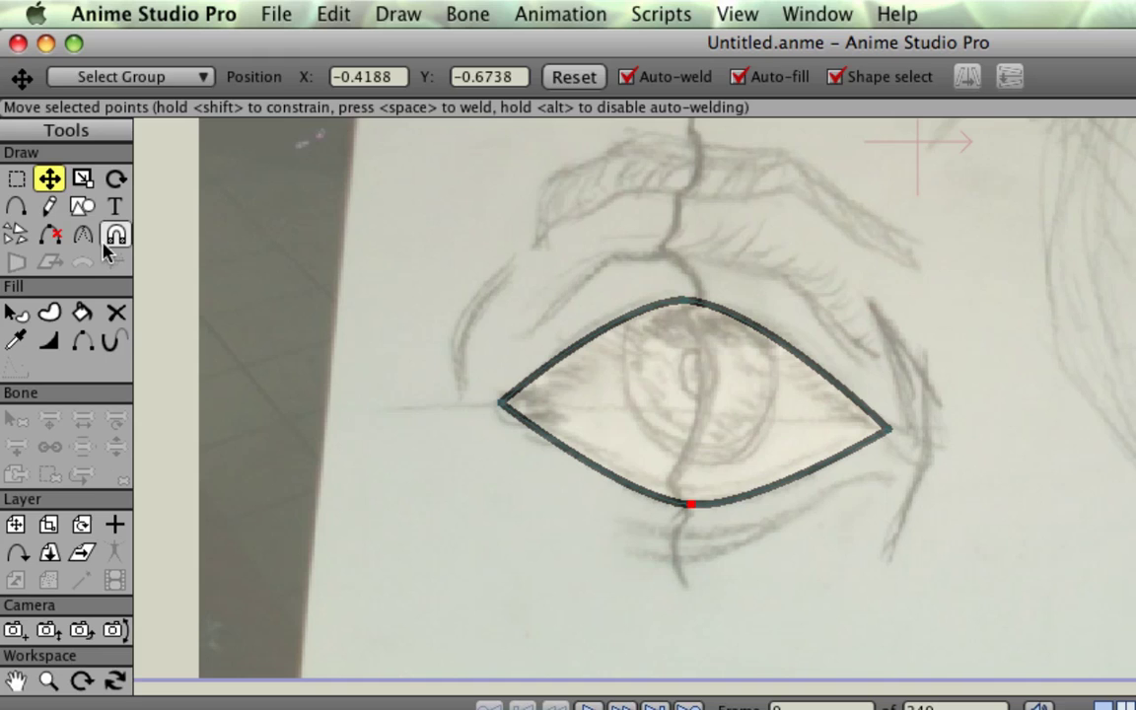
pyautogui.click(81, 207)
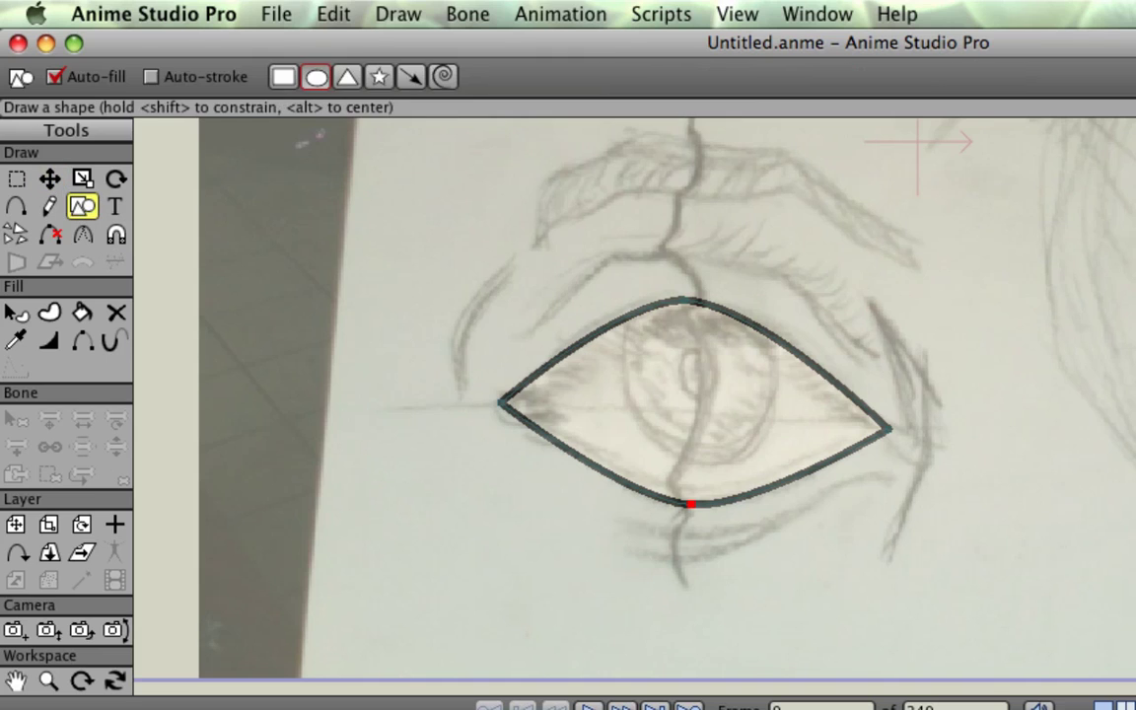
# Step: Draw a second ellipse right of the eye and sharpen its left and right points
pyautogui.moveTo(936, 306); pyautogui.dragTo(1135, 449)
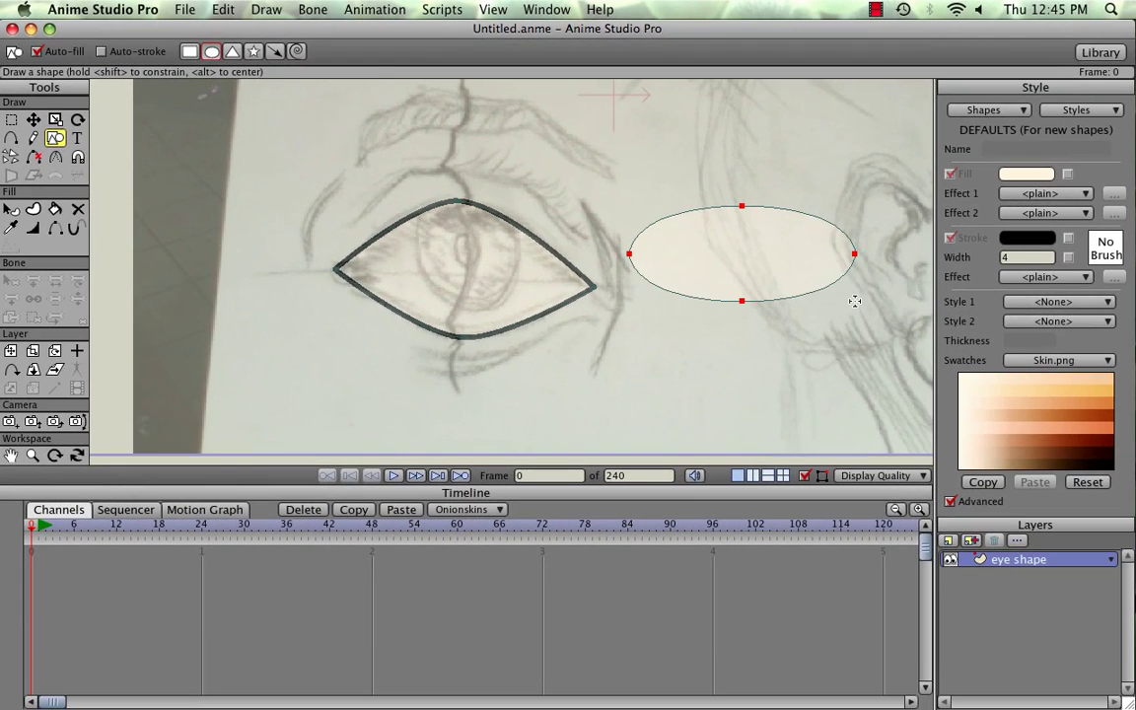
pyautogui.moveTo(854, 300); pyautogui.dragTo(852, 311)
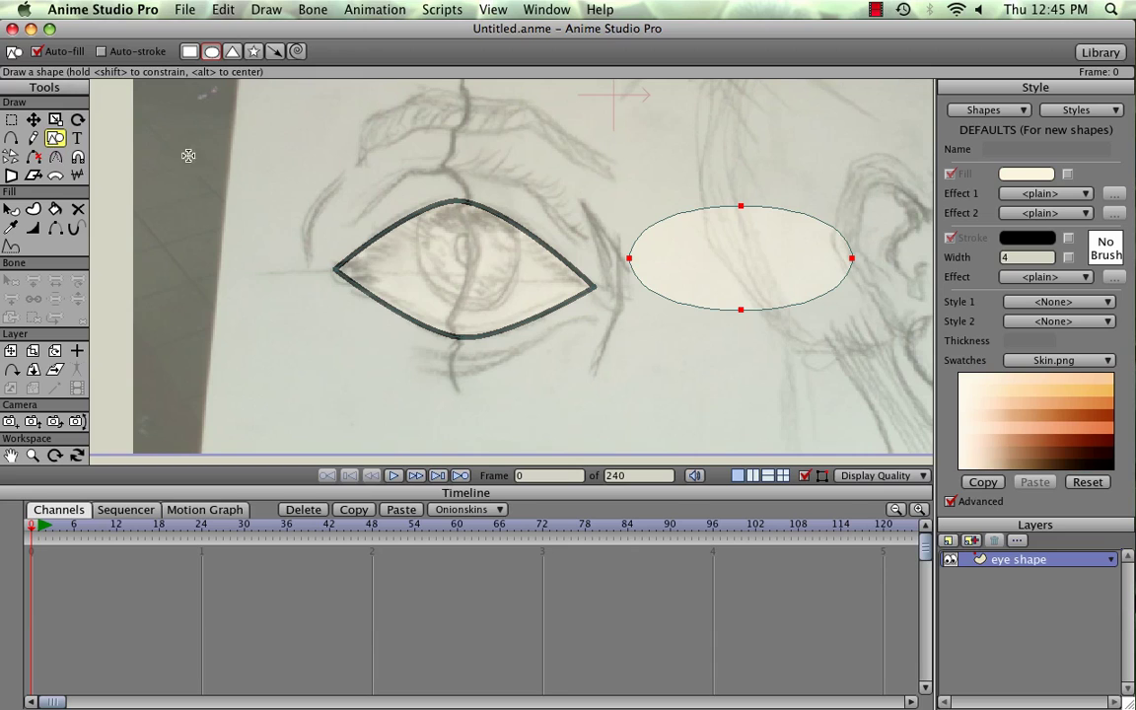
pyautogui.click(32, 119)
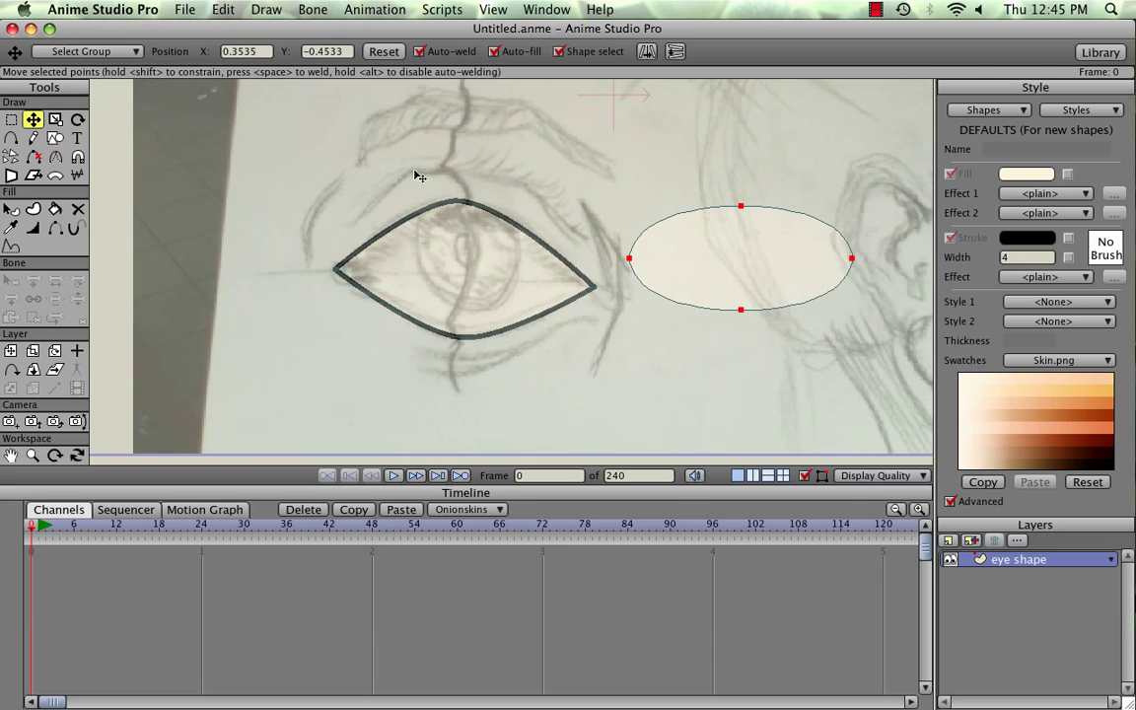
pyautogui.click(56, 157)
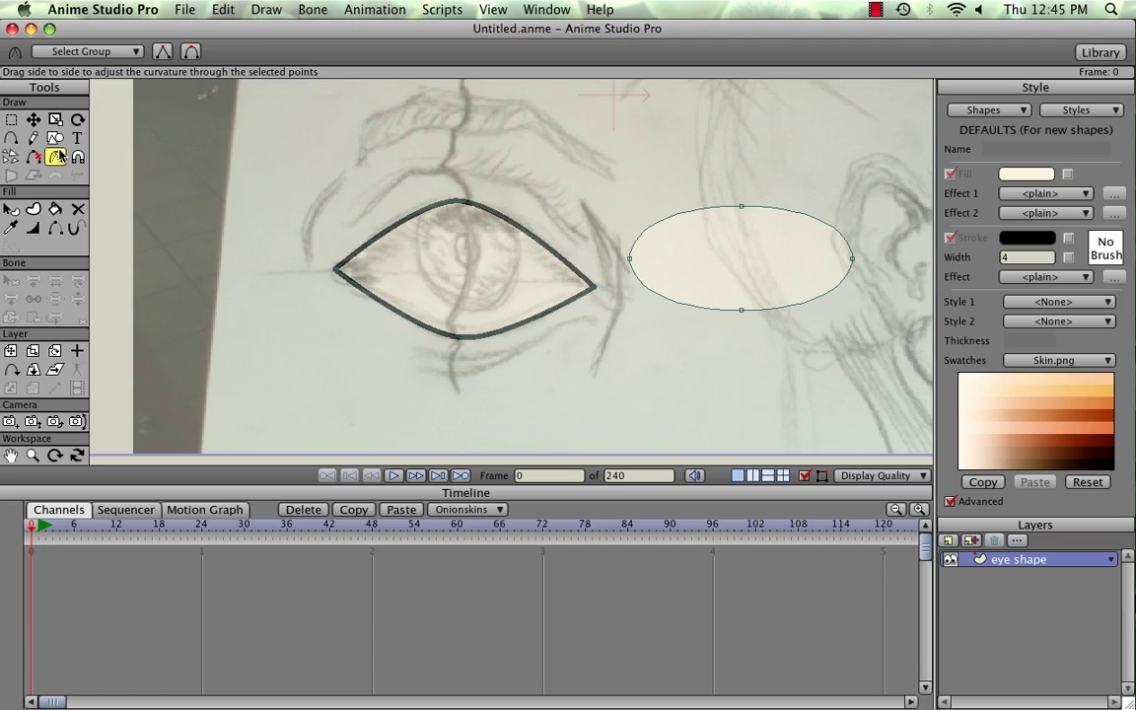
pyautogui.click(629, 258)
pyautogui.moveTo(710, 247); pyautogui.dragTo(652, 246)
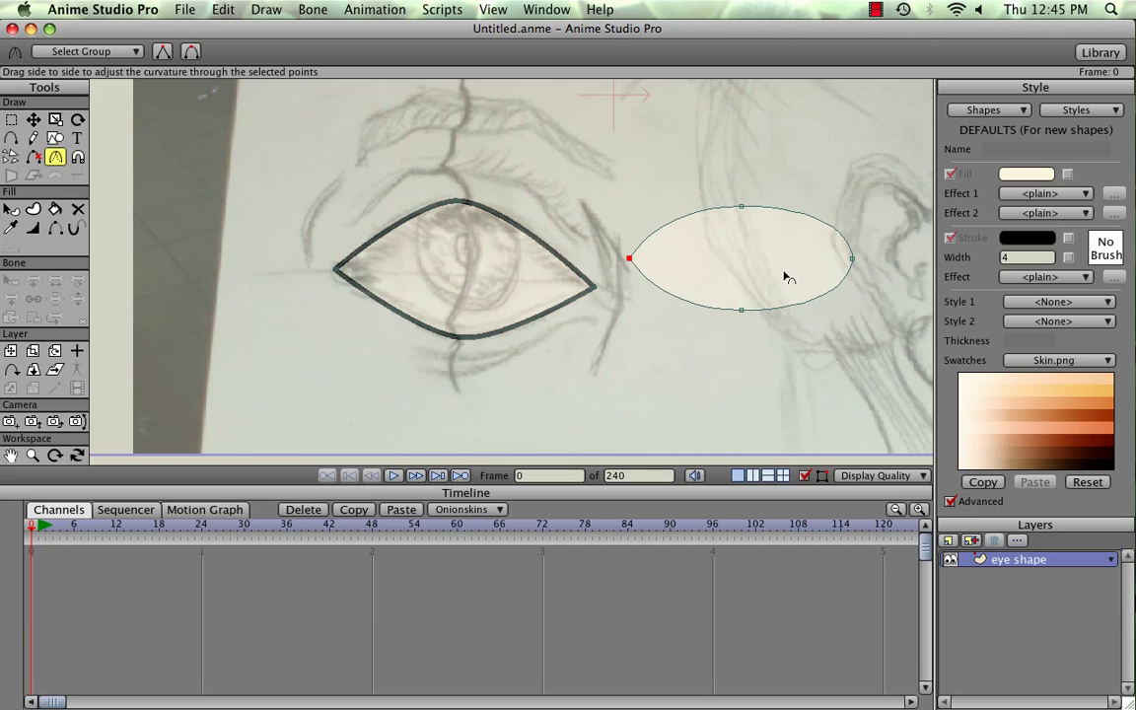
pyautogui.click(852, 258)
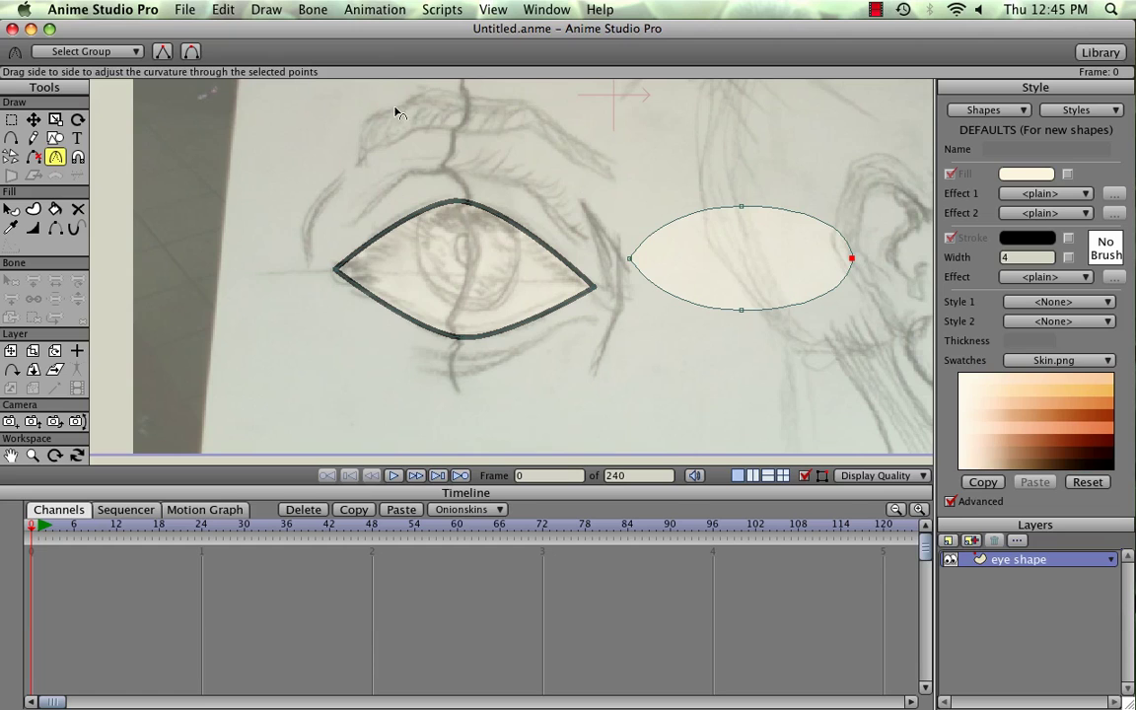
pyautogui.click(163, 51)
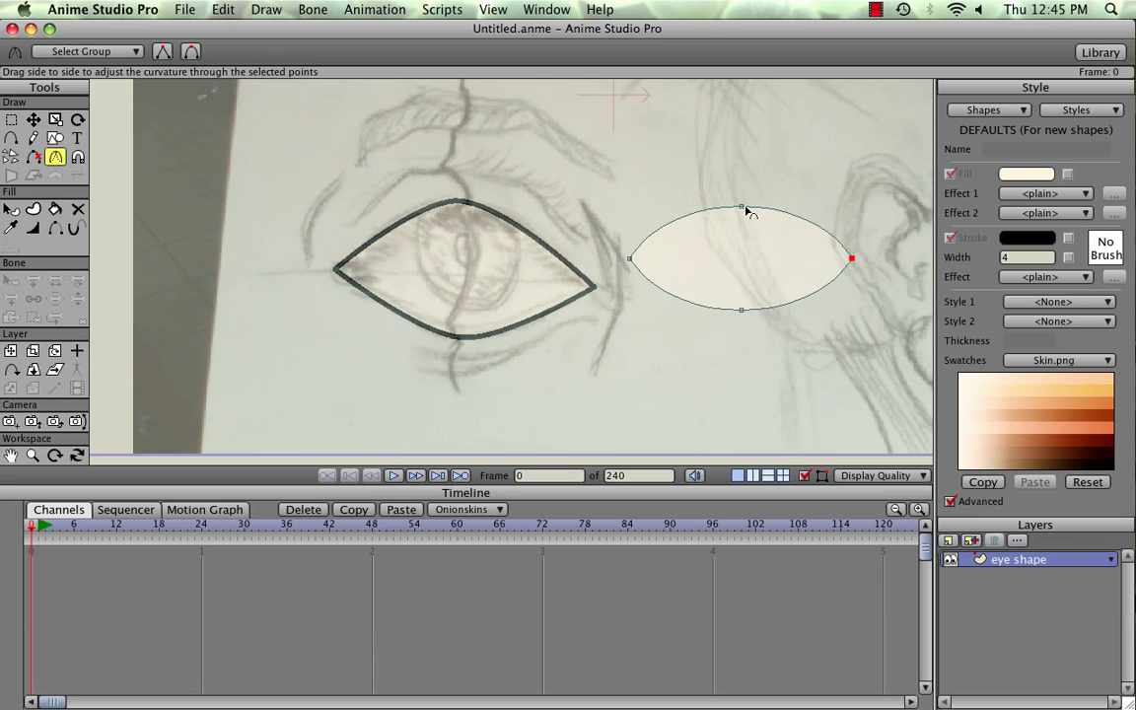
# Step: Reshape the second eye's lid curves, then select all its points and delete it
pyautogui.click(33, 119)
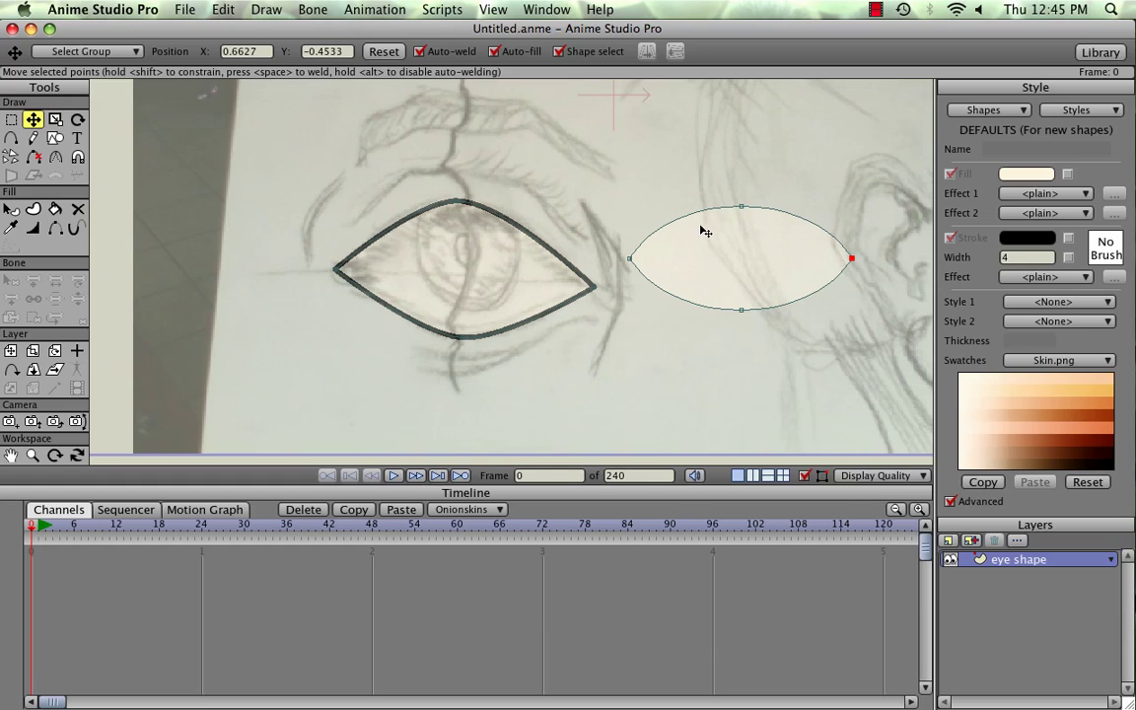
pyautogui.moveTo(744, 206)
pyautogui.mouseDown()
pyautogui.moveTo(773, 186)
pyautogui.moveTo(758, 217)
pyautogui.mouseUp()
pyautogui.moveTo(741, 312)
pyautogui.mouseDown()
pyautogui.moveTo(726, 344)
pyautogui.moveTo(750, 315)
pyautogui.mouseUp()
pyautogui.moveTo(754, 213)
pyautogui.mouseDown()
pyautogui.moveTo(754, 197)
pyautogui.moveTo(760, 221)
pyautogui.moveTo(811, 219)
pyautogui.moveTo(764, 206)
pyautogui.mouseUp()
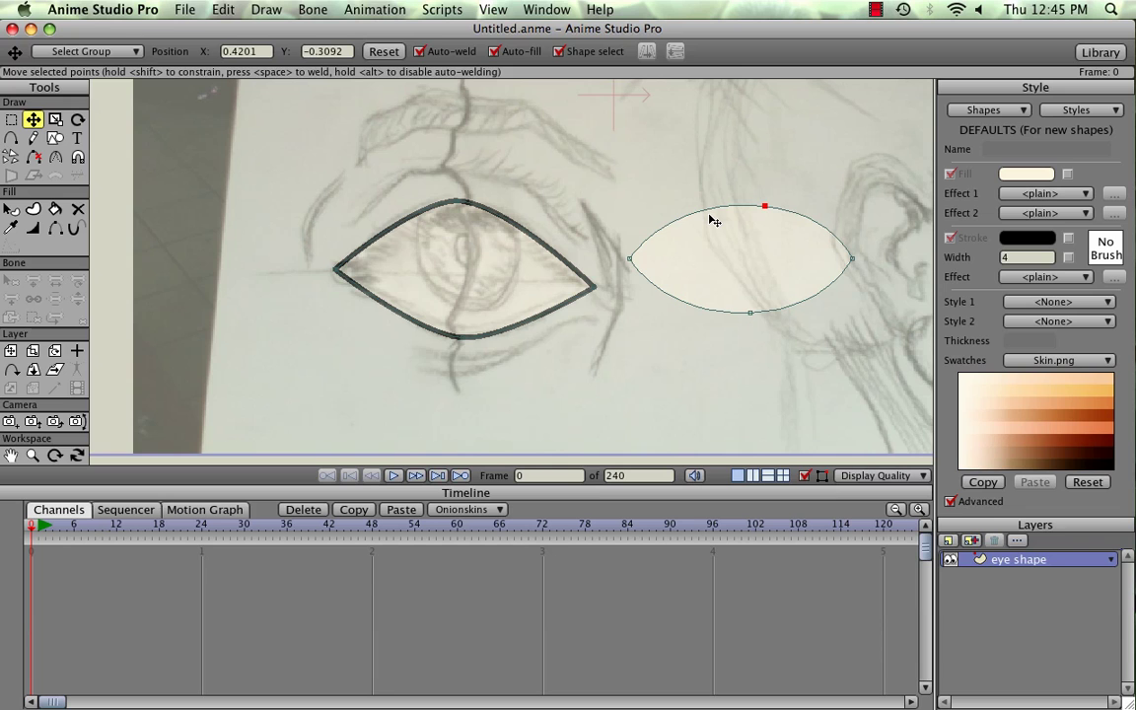
pyautogui.press('super+a')
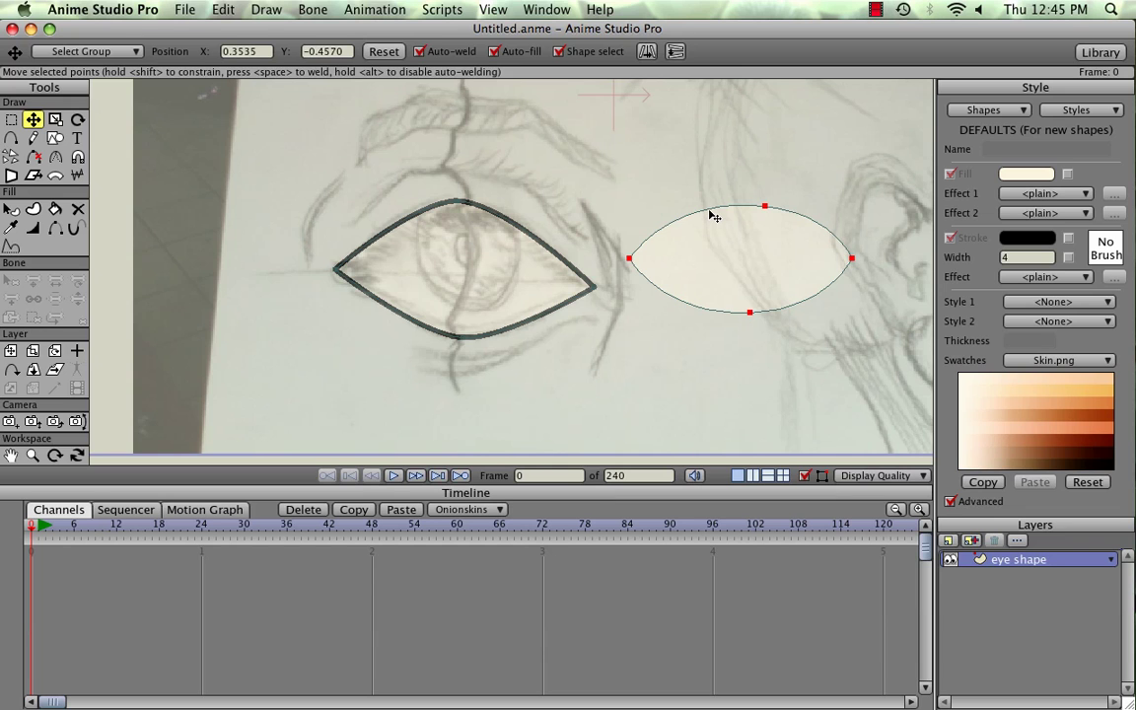
pyautogui.press('Delete')
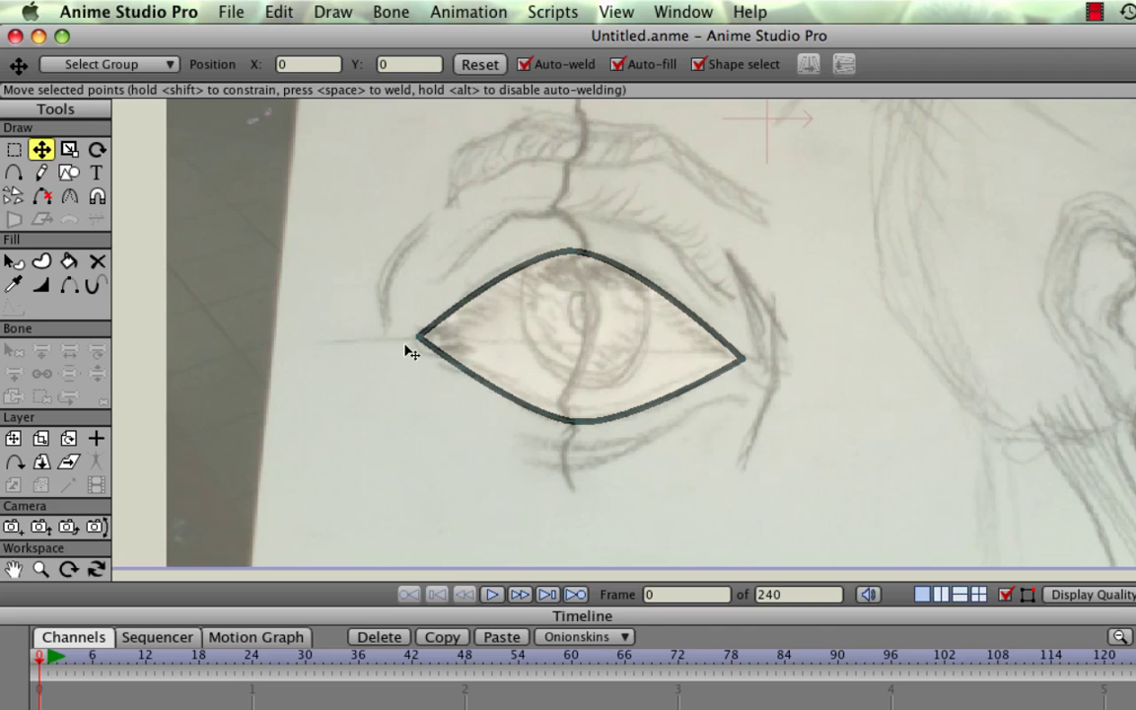
# Step: Give the outline's left-tip point a line width of 5
pyautogui.click(39, 282)
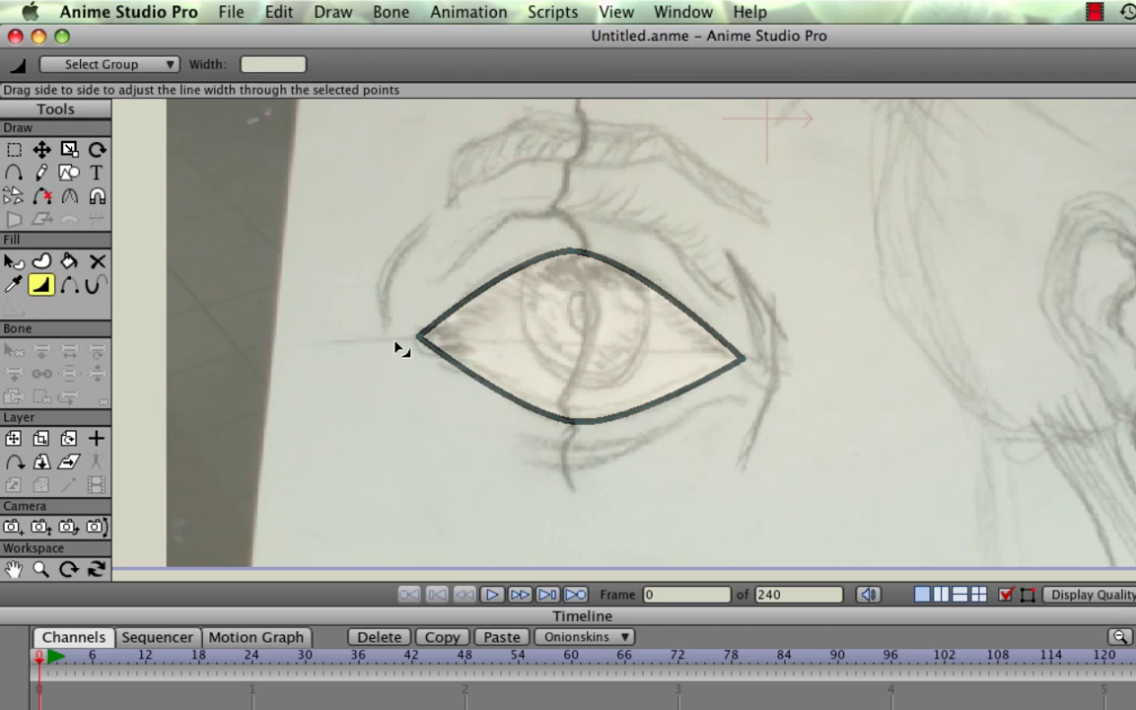
pyautogui.moveTo(421, 337); pyautogui.dragTo(424, 340)
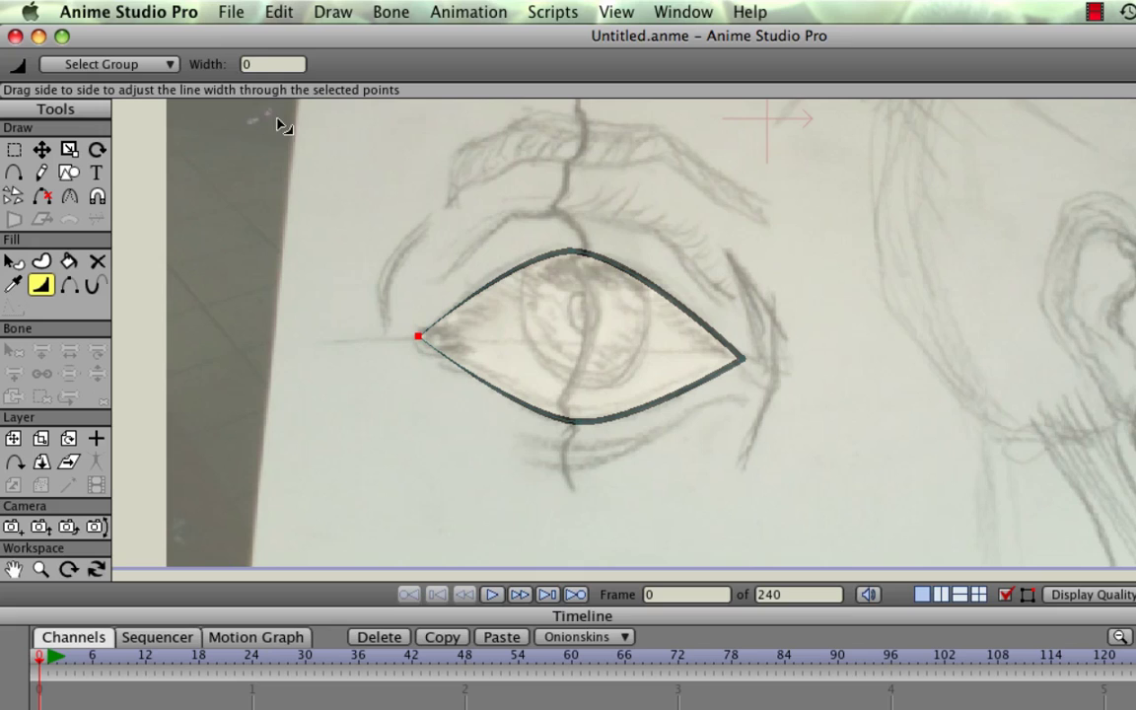
pyautogui.click(244, 65)
pyautogui.write('5')
pyautogui.press('Return')
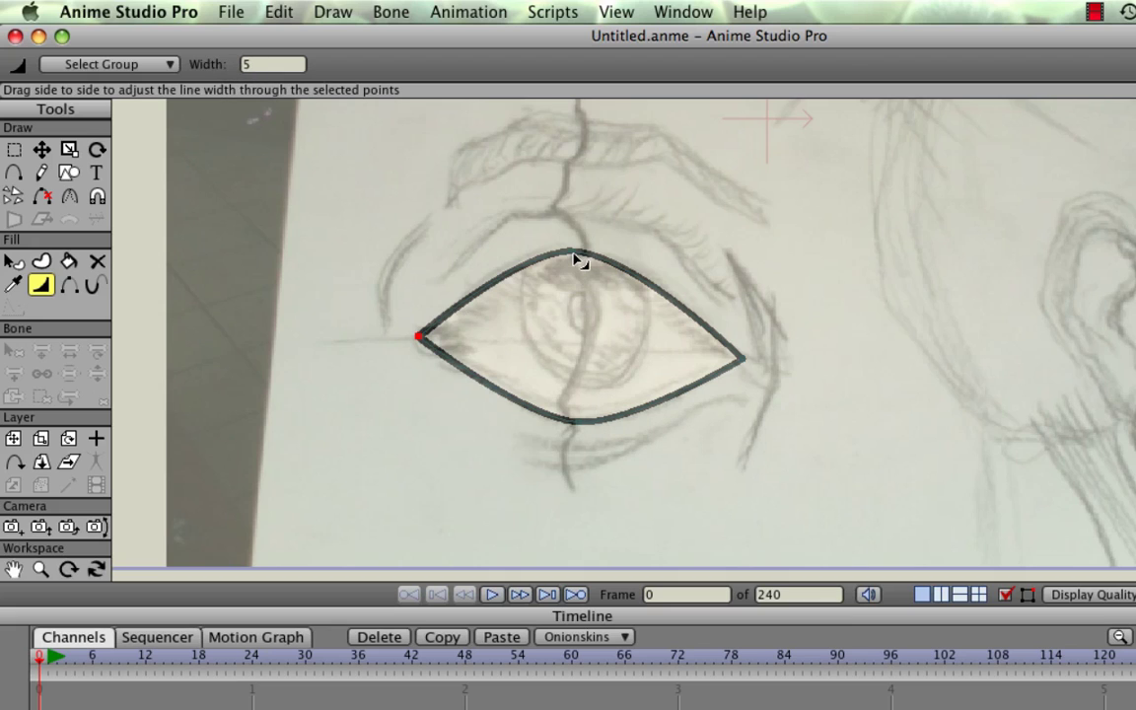
# Step: Thin the top, lower-lid and outer-corner points, tapering the stroke down to width 2
pyautogui.moveTo(574, 255); pyautogui.dragTo(336, 159)
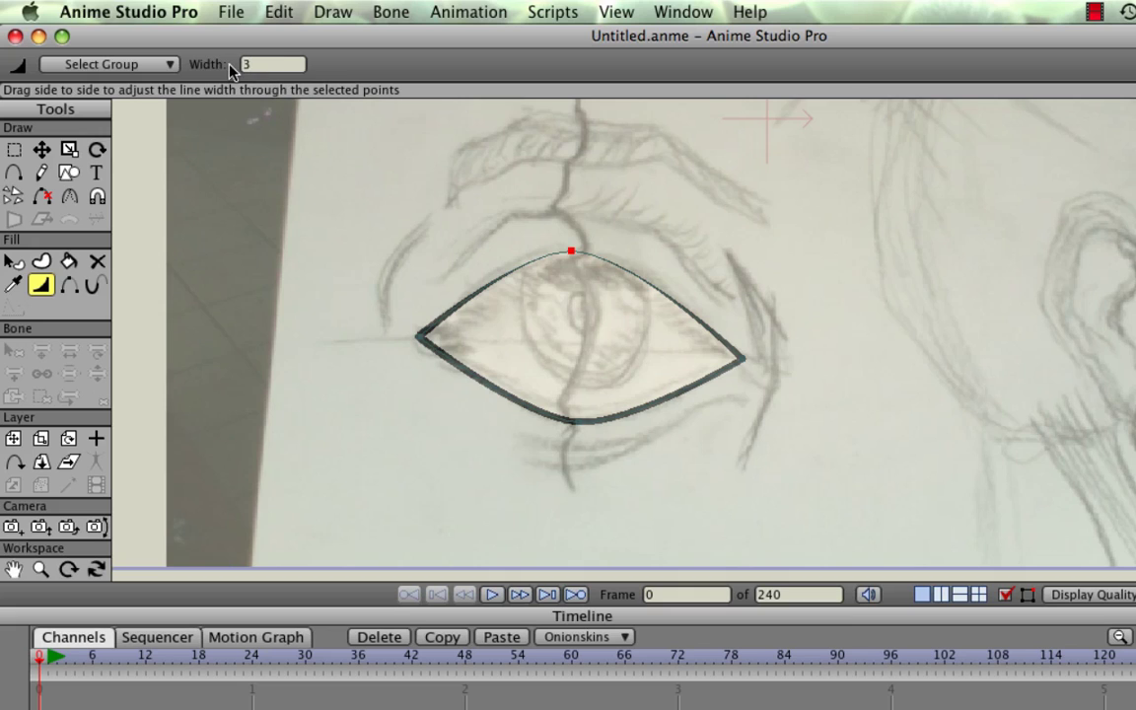
pyautogui.moveTo(580, 431); pyautogui.dragTo(580, 424)
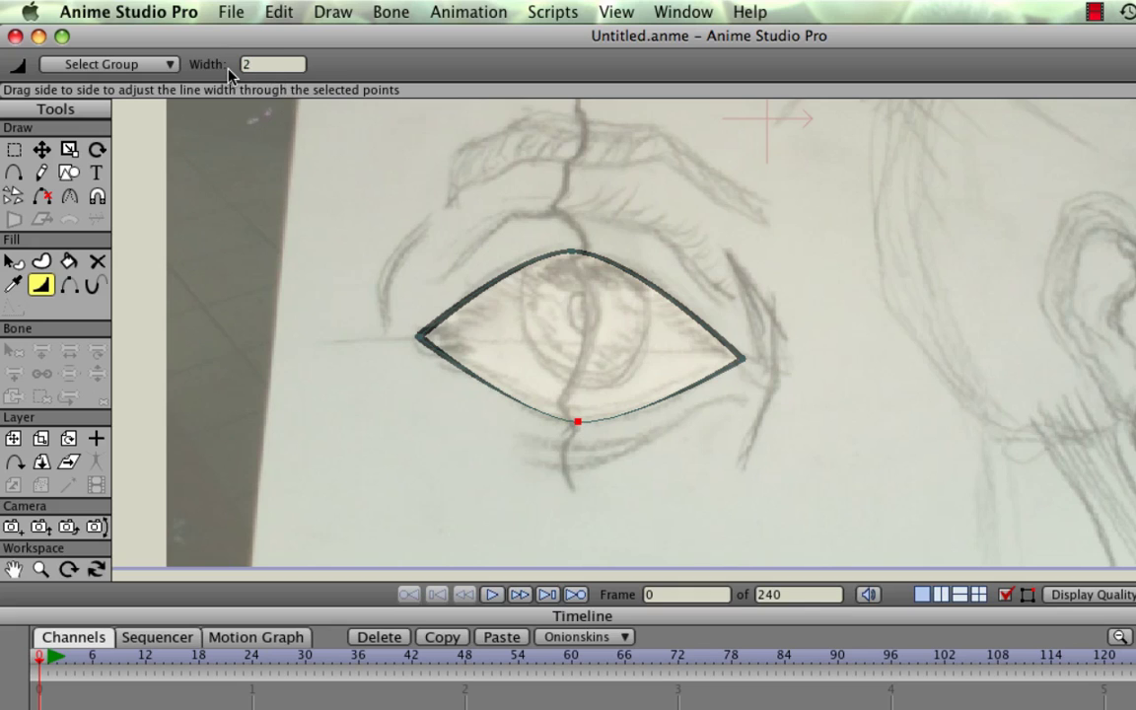
pyautogui.press('Return')
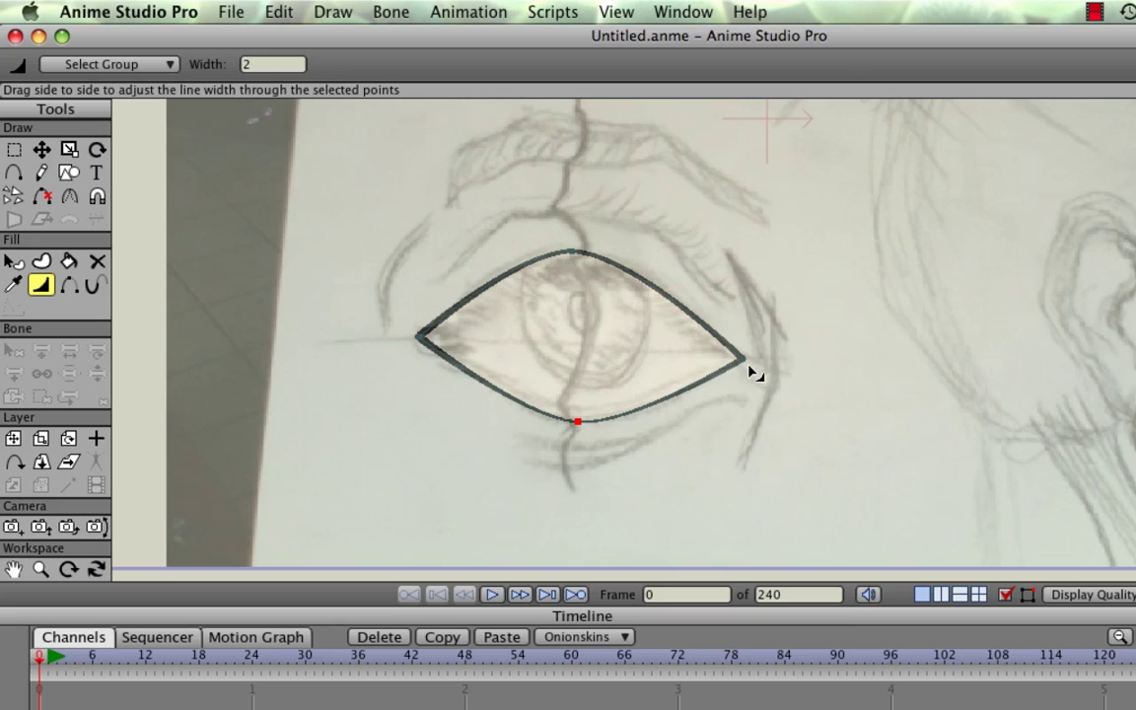
pyautogui.moveTo(745, 360); pyautogui.dragTo(740, 361)
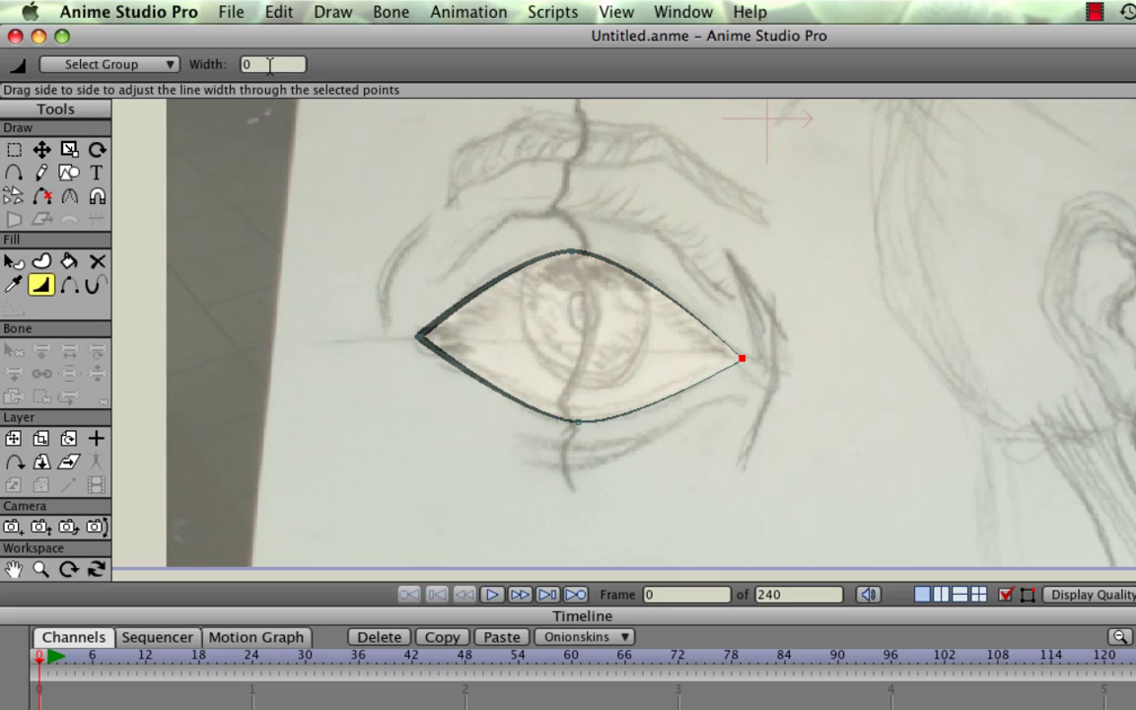
pyautogui.press('Return')
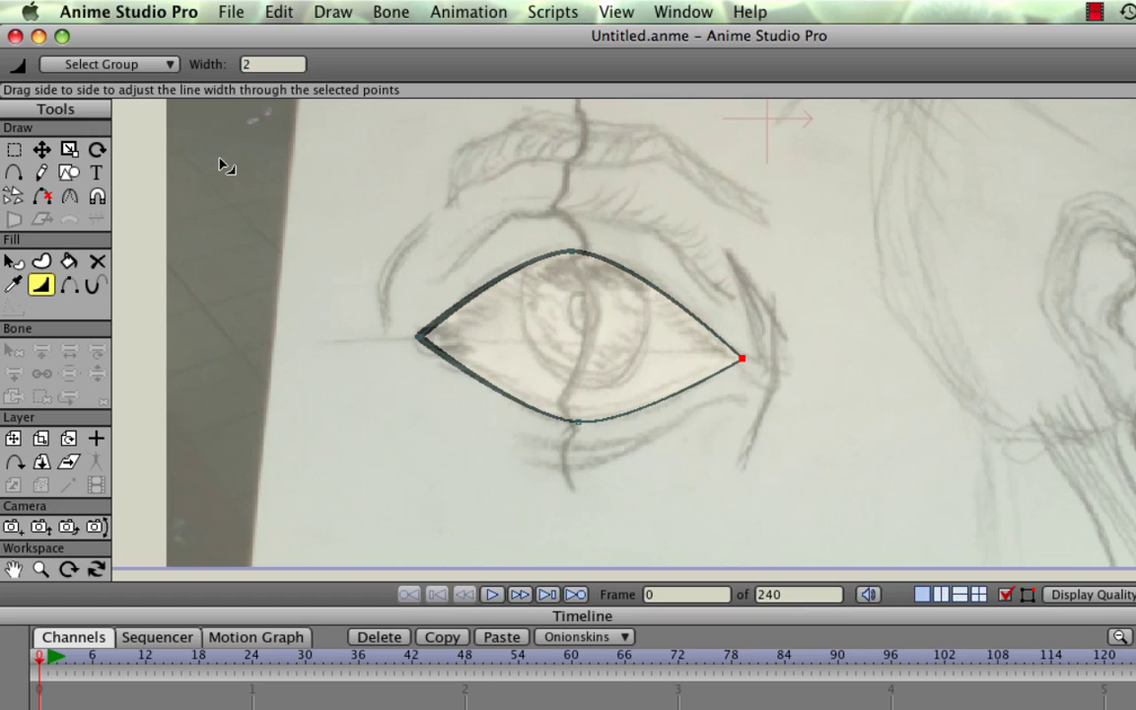
# Step: Draw a four-point arched brow curve above the eye with a sharp peak at its left high point
pyautogui.click(15, 173)
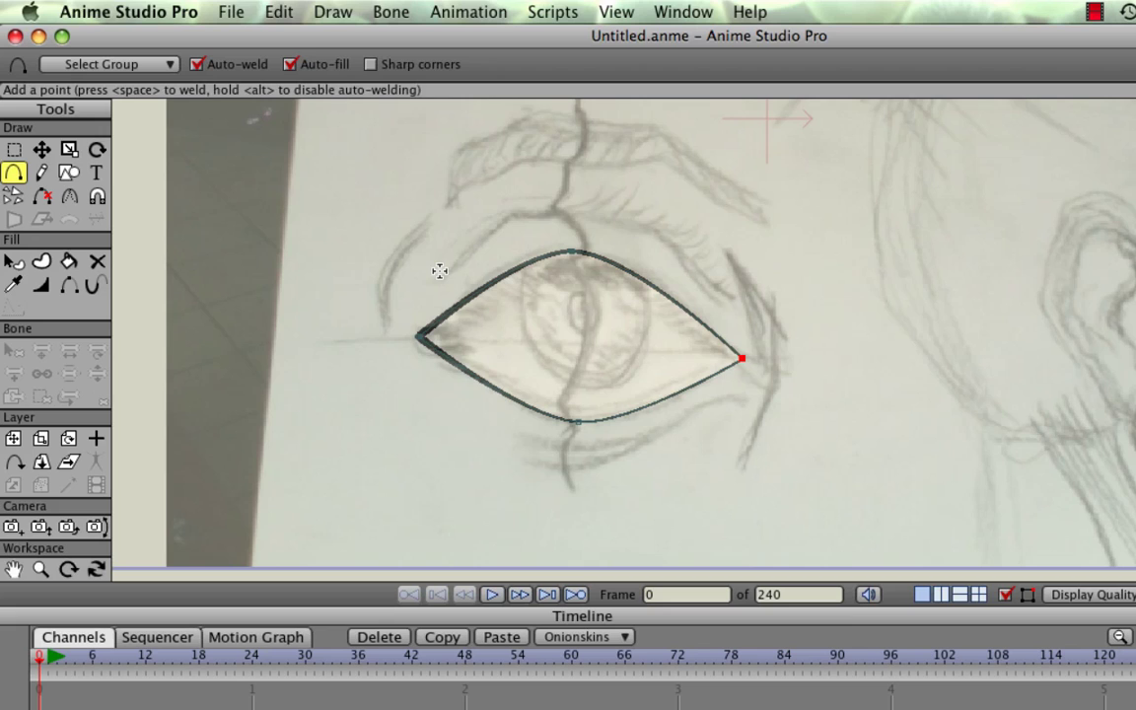
pyautogui.moveTo(444, 270); pyautogui.dragTo(727, 302)
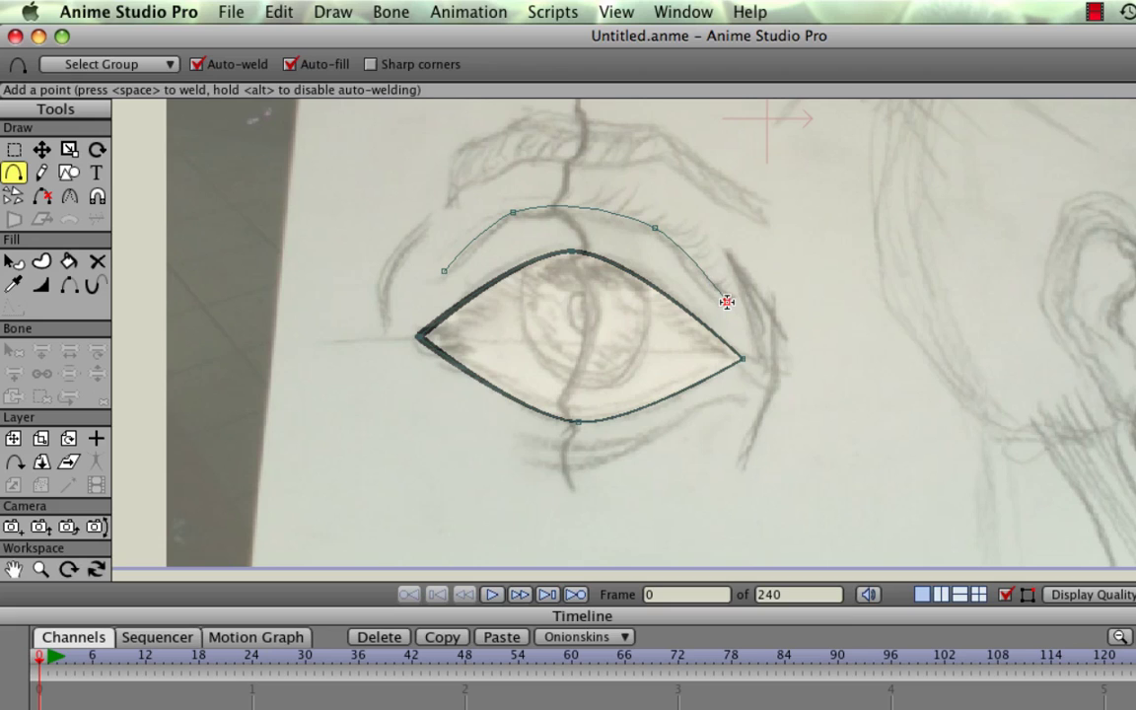
pyautogui.click(69, 196)
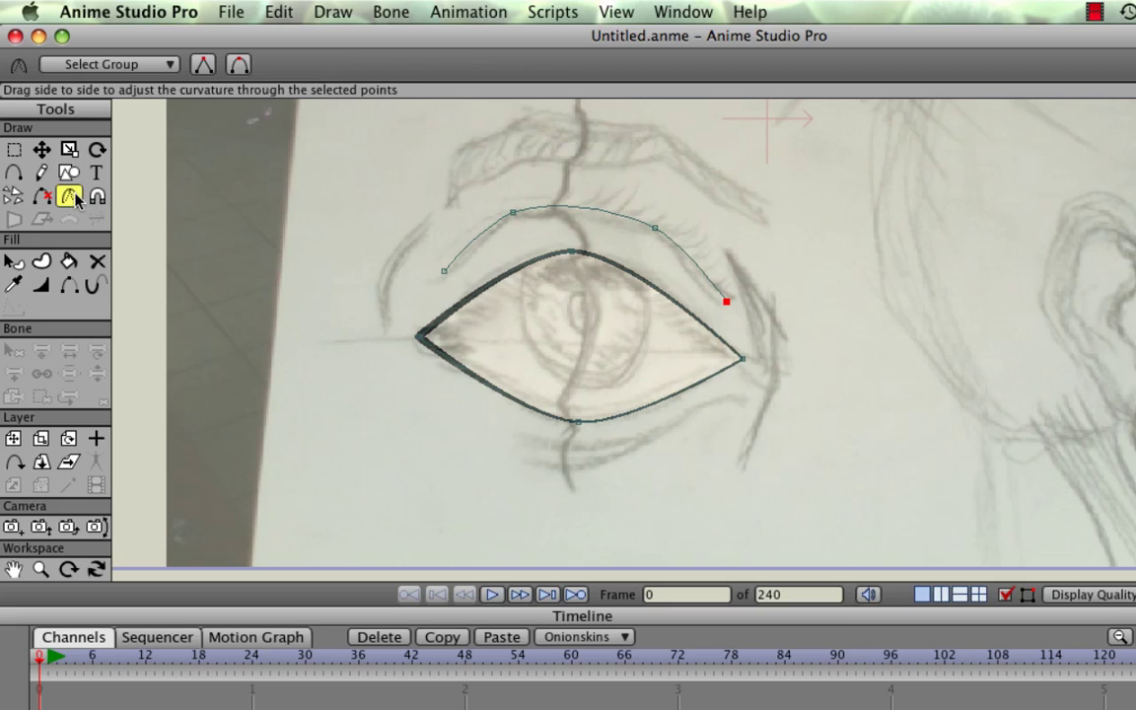
pyautogui.click(512, 215)
pyautogui.click(203, 65)
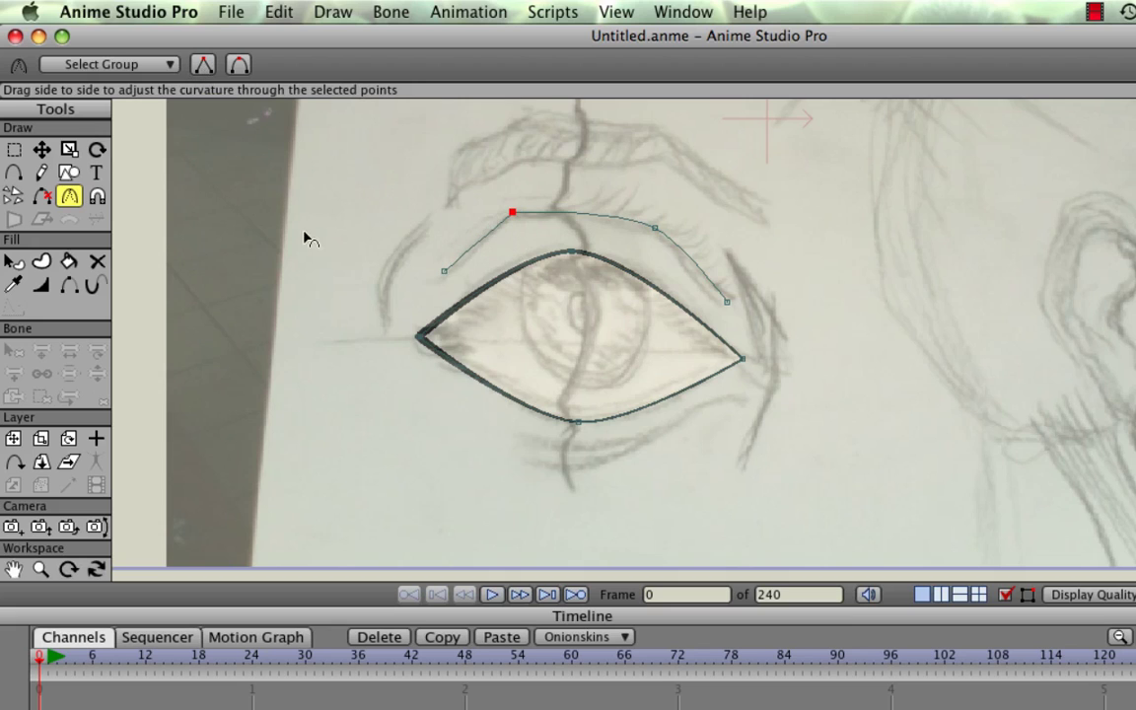
pyautogui.click(40, 261)
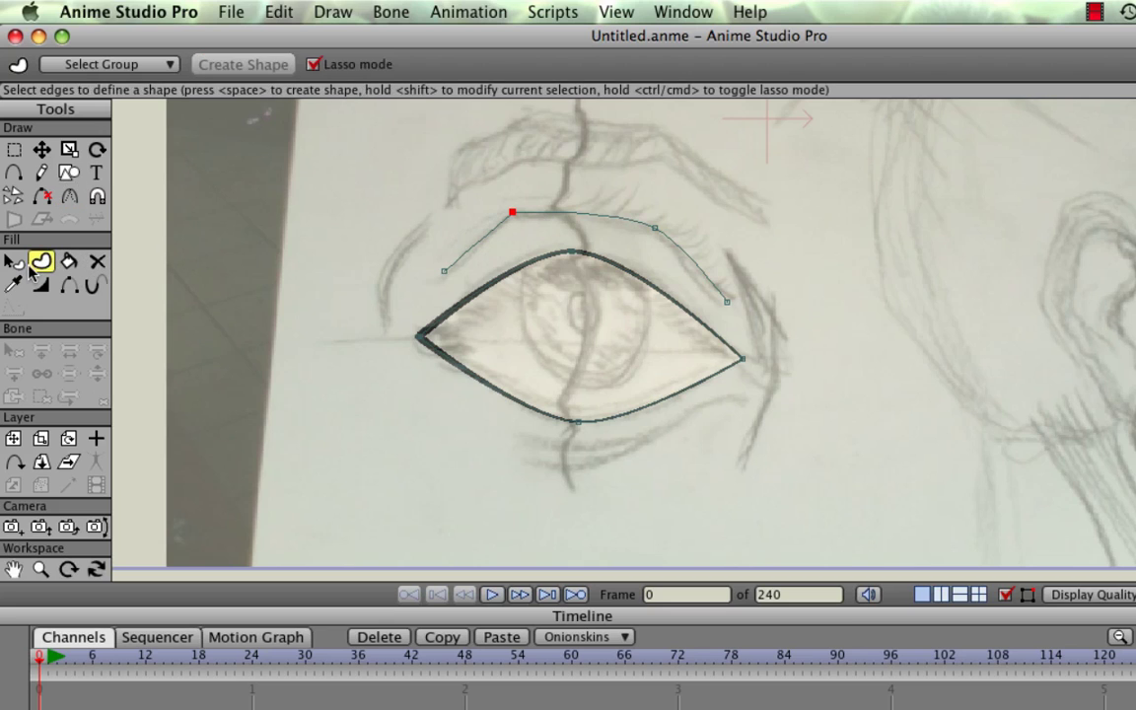
# Step: Make the brow curve a stroke-only black width-2 shape and check it in a test render
pyautogui.click(598, 223)
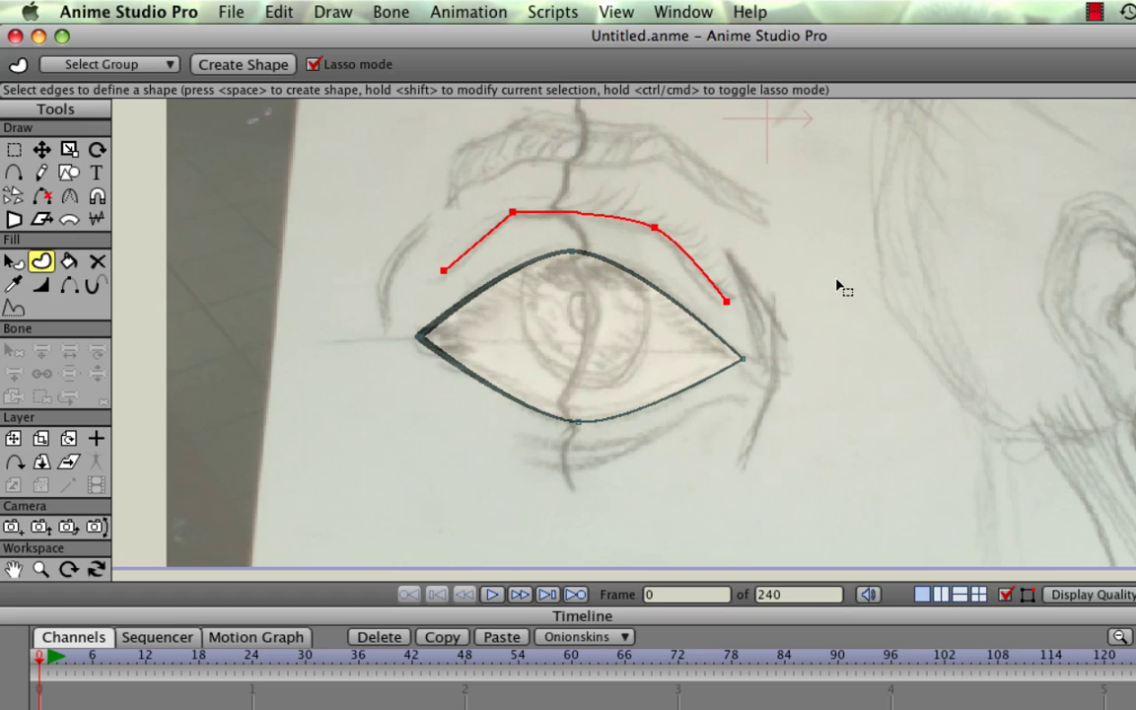
pyautogui.press('space')
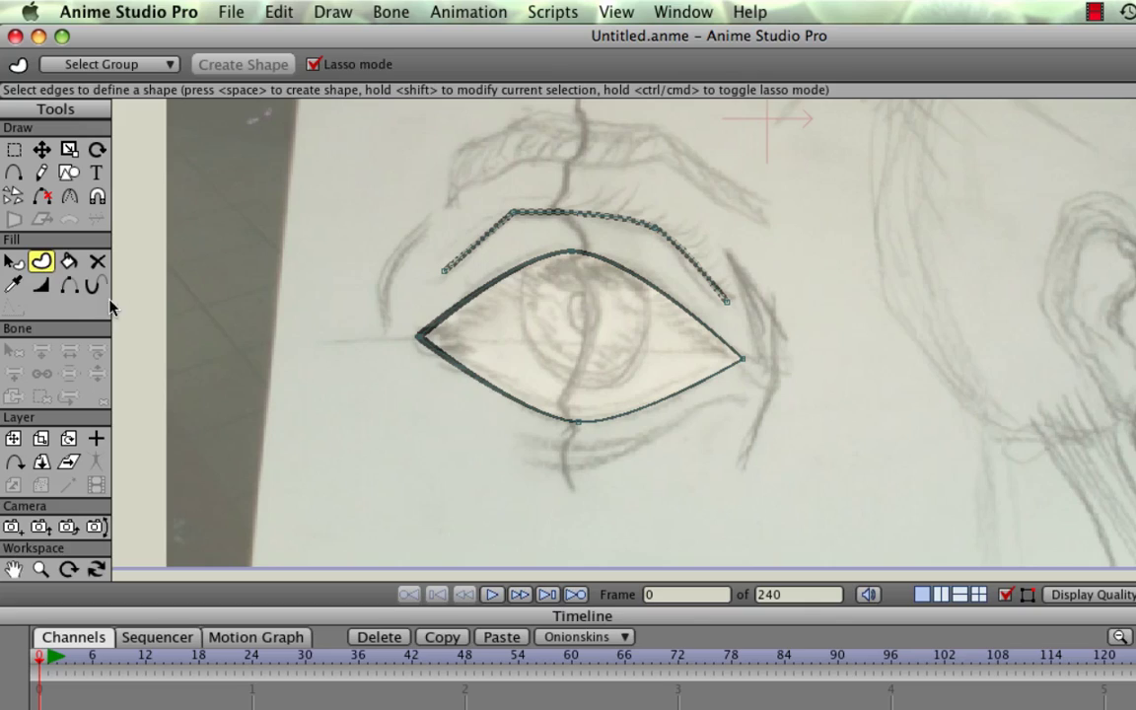
pyautogui.click(14, 262)
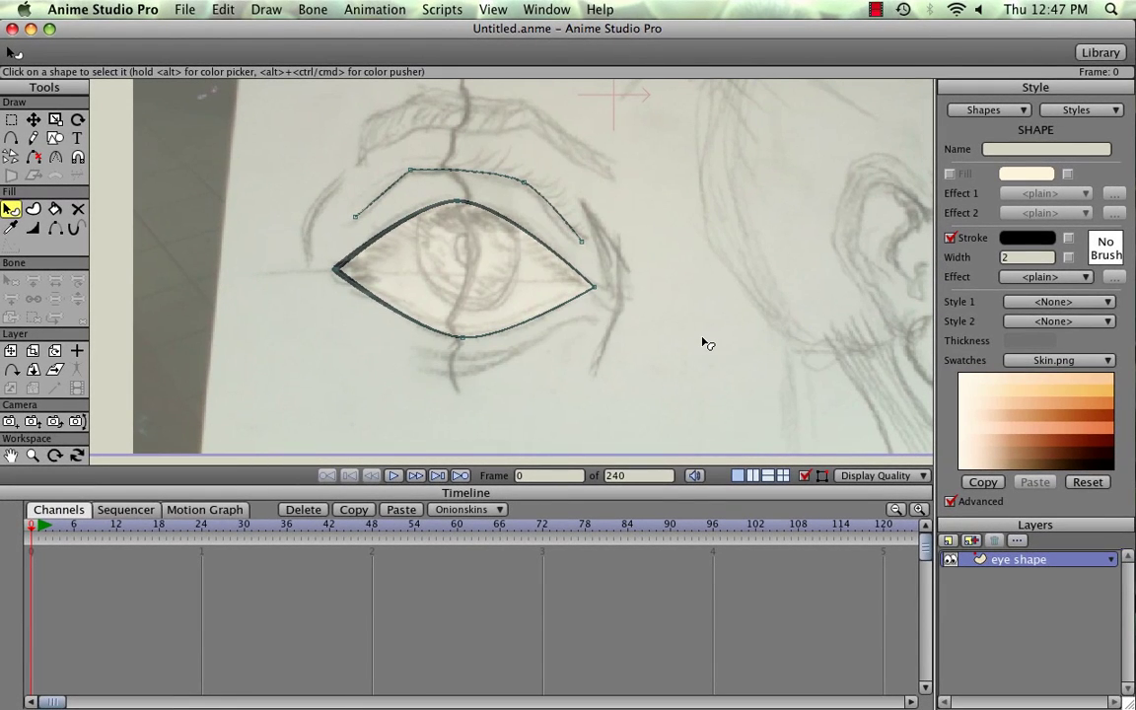
pyautogui.press('super+r')
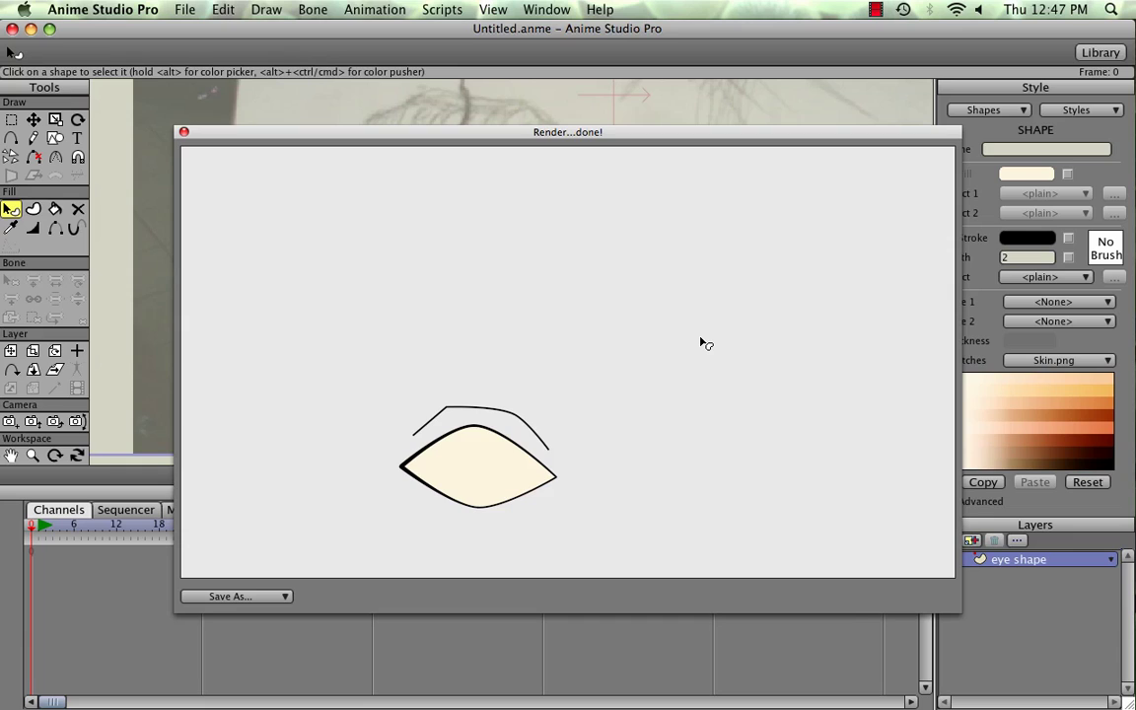
pyautogui.press('super+w')
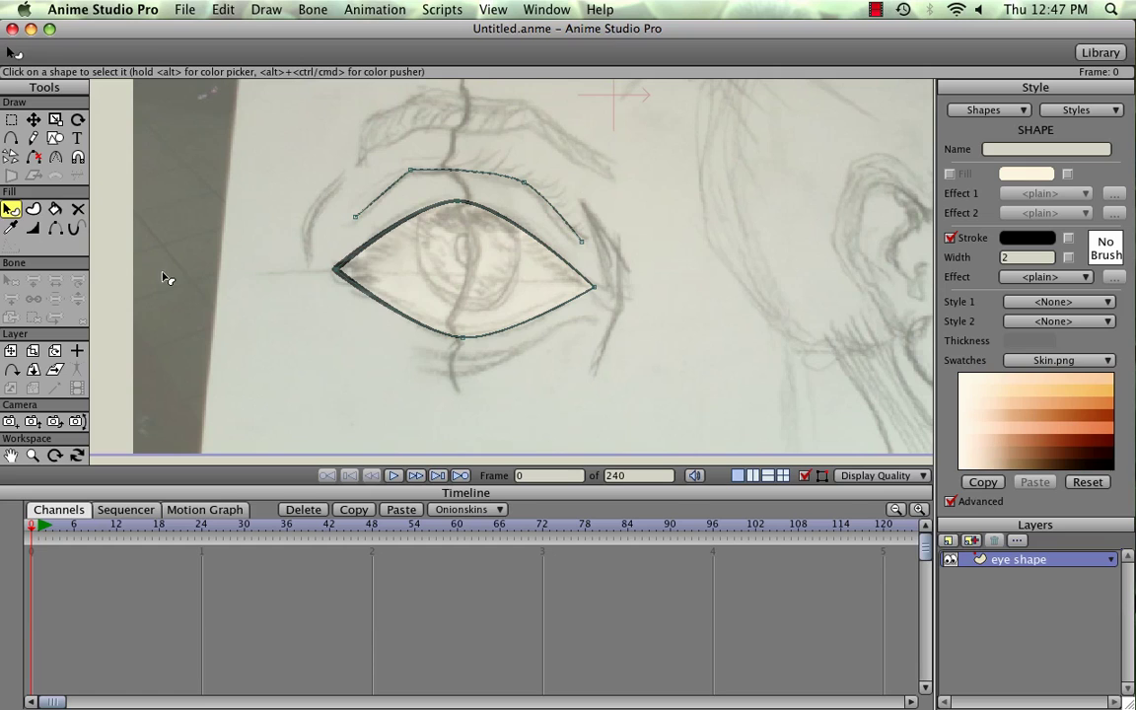
# Step: Draw a lower lid line beneath the eye outline and adjust its end points
pyautogui.click(11, 139)
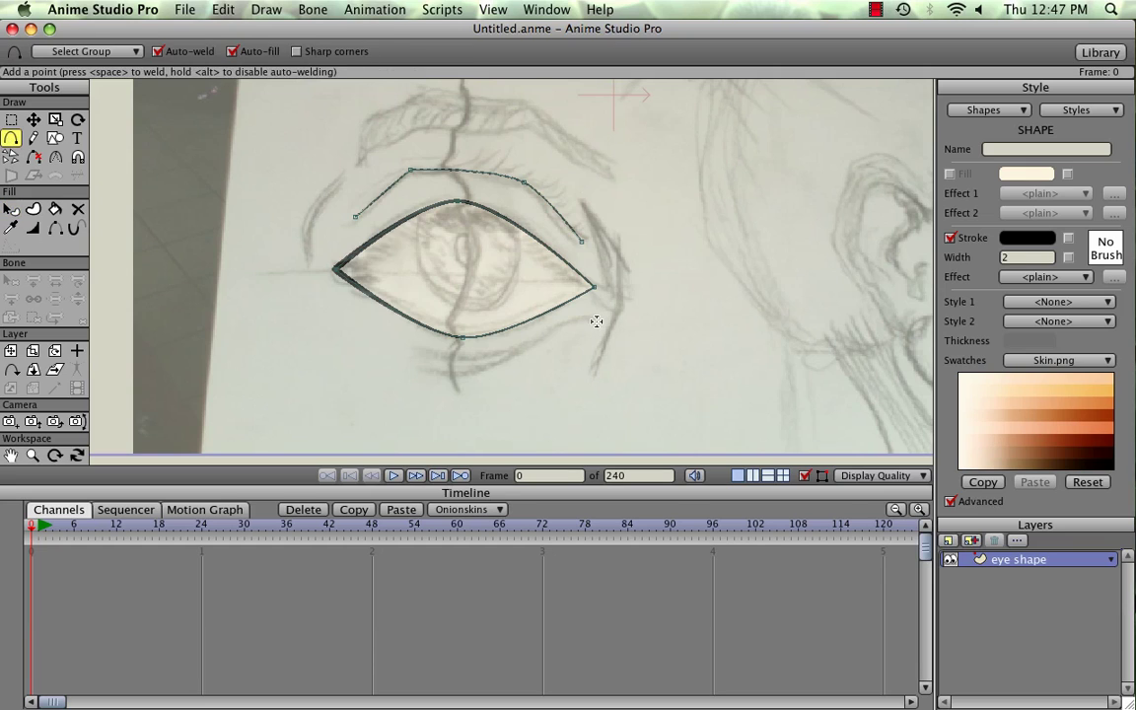
pyautogui.moveTo(596, 322)
pyautogui.mouseDown()
pyautogui.moveTo(490, 355)
pyautogui.moveTo(418, 350)
pyautogui.moveTo(439, 355)
pyautogui.mouseUp()
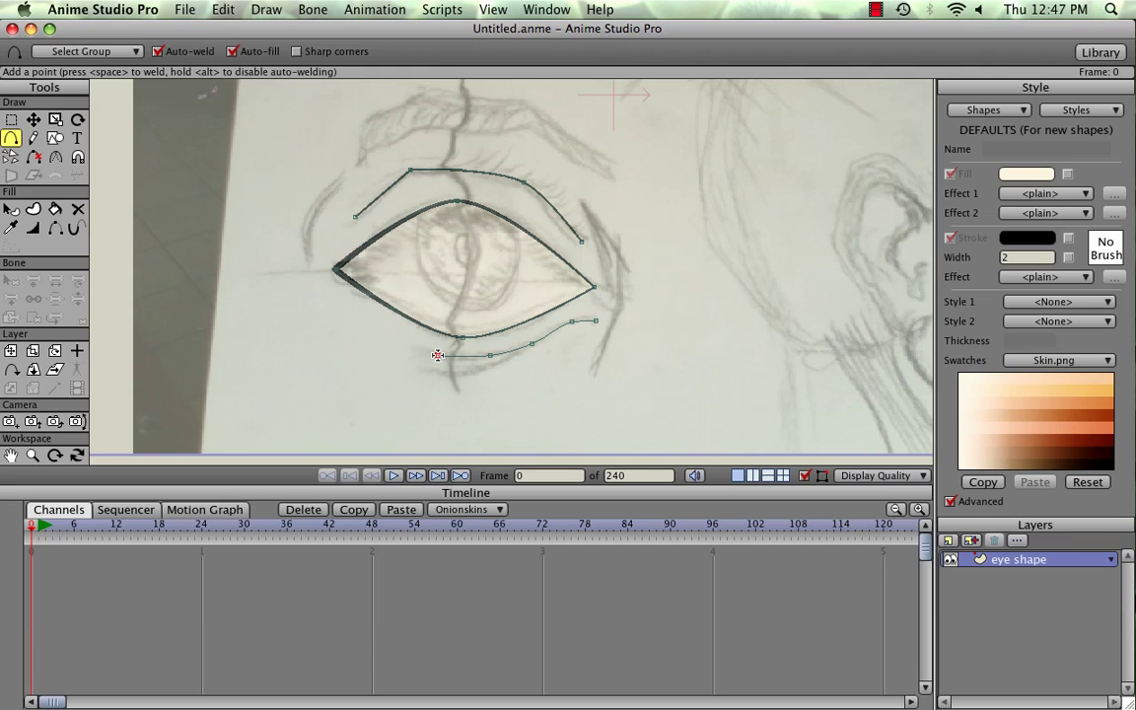
pyautogui.moveTo(438, 355); pyautogui.dragTo(438, 355)
pyautogui.click(34, 119)
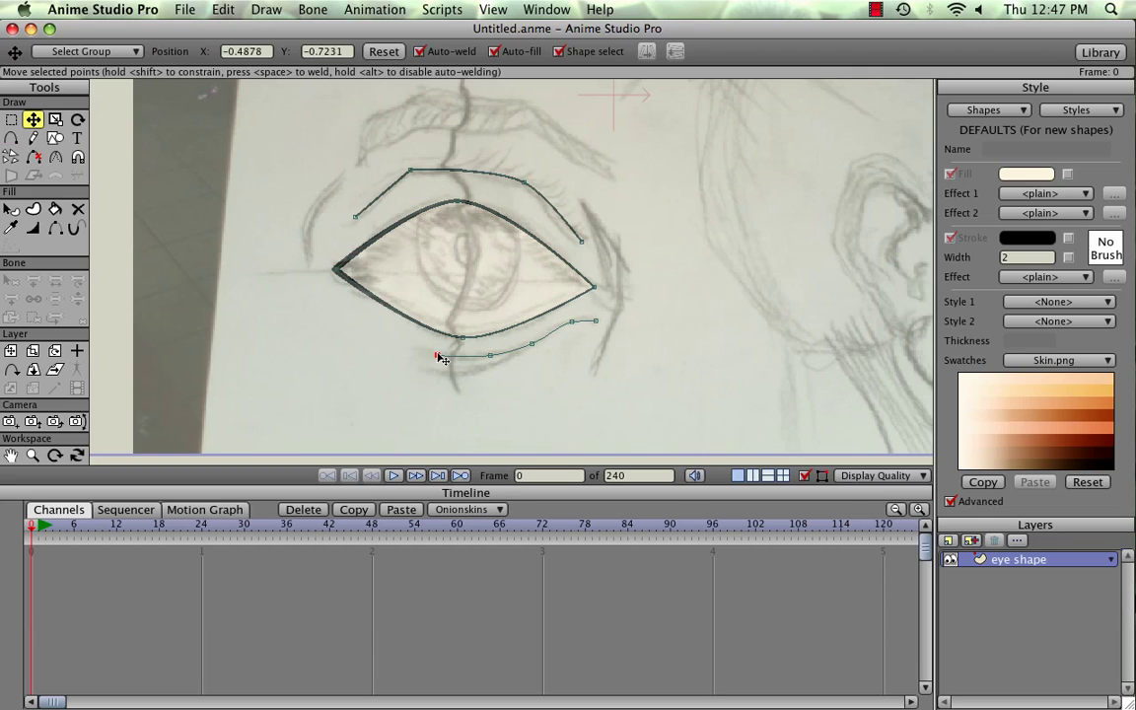
pyautogui.moveTo(440, 359); pyautogui.dragTo(455, 359)
pyautogui.click(567, 325)
pyautogui.click(564, 326)
pyautogui.click(595, 317)
pyautogui.click(592, 318)
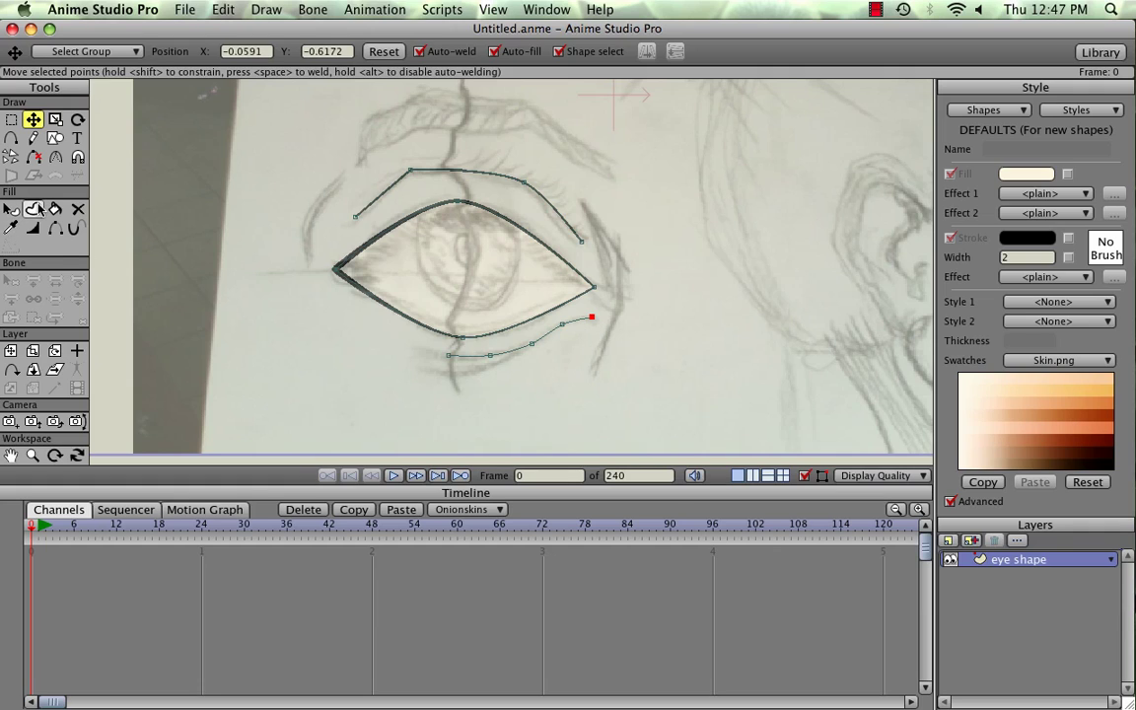
# Step: Turn the lower lid line into a stroke-only shape
pyautogui.click(35, 210)
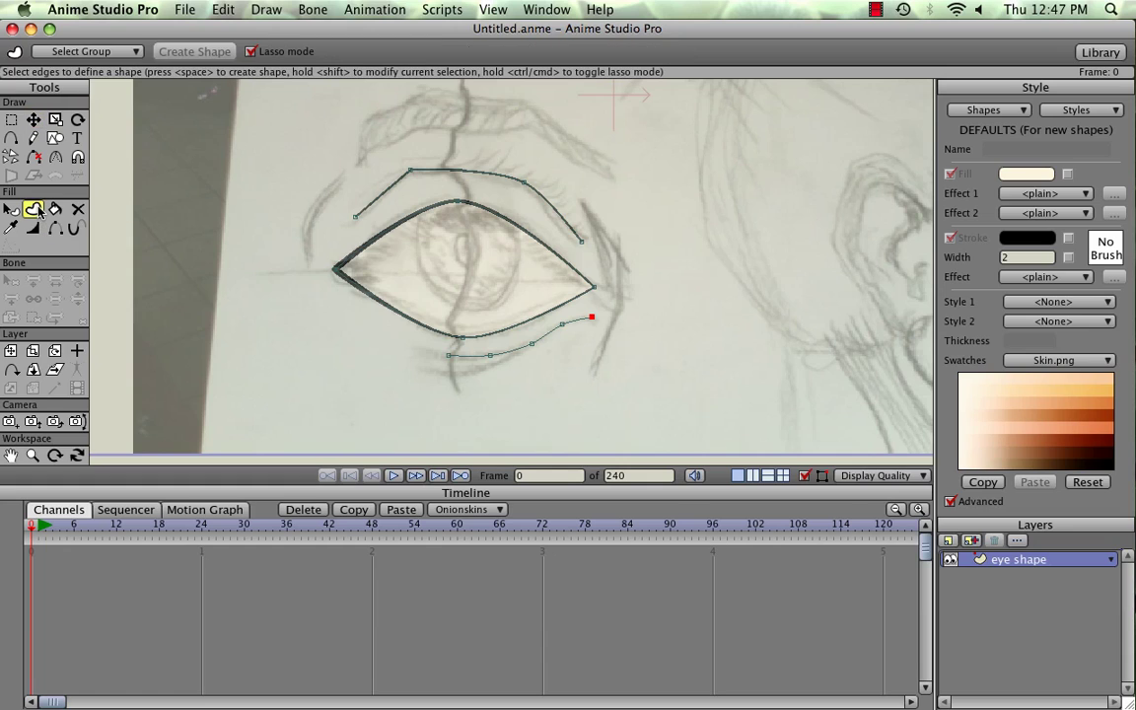
pyautogui.click(550, 336)
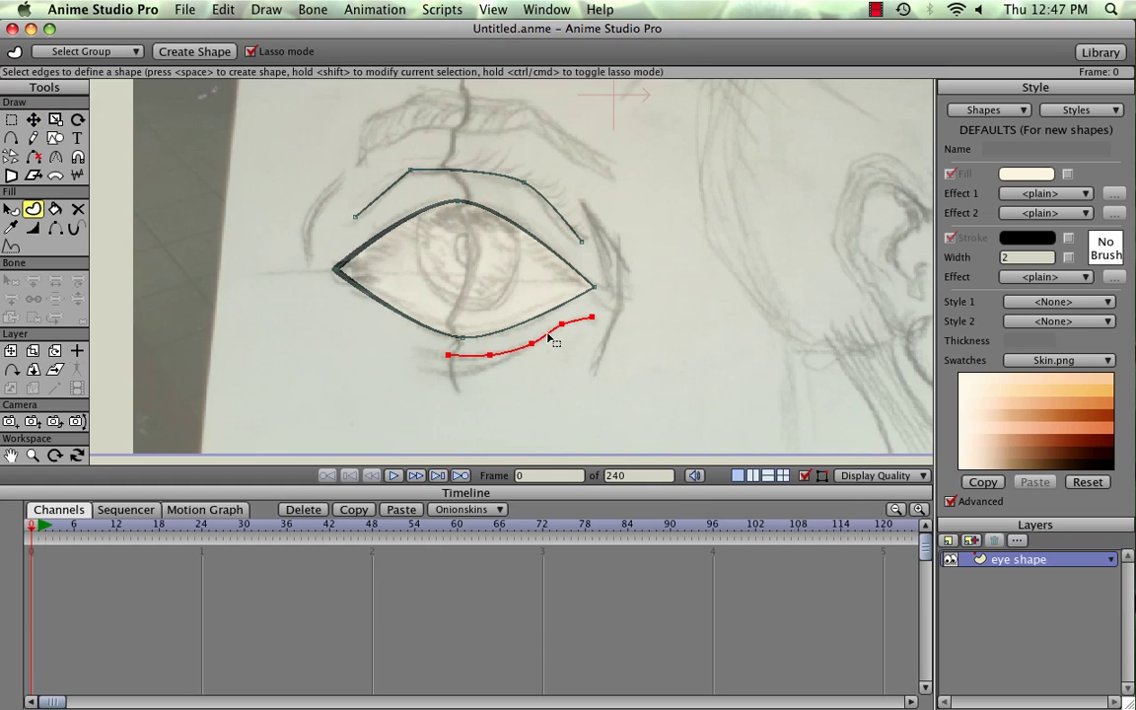
pyautogui.press('space')
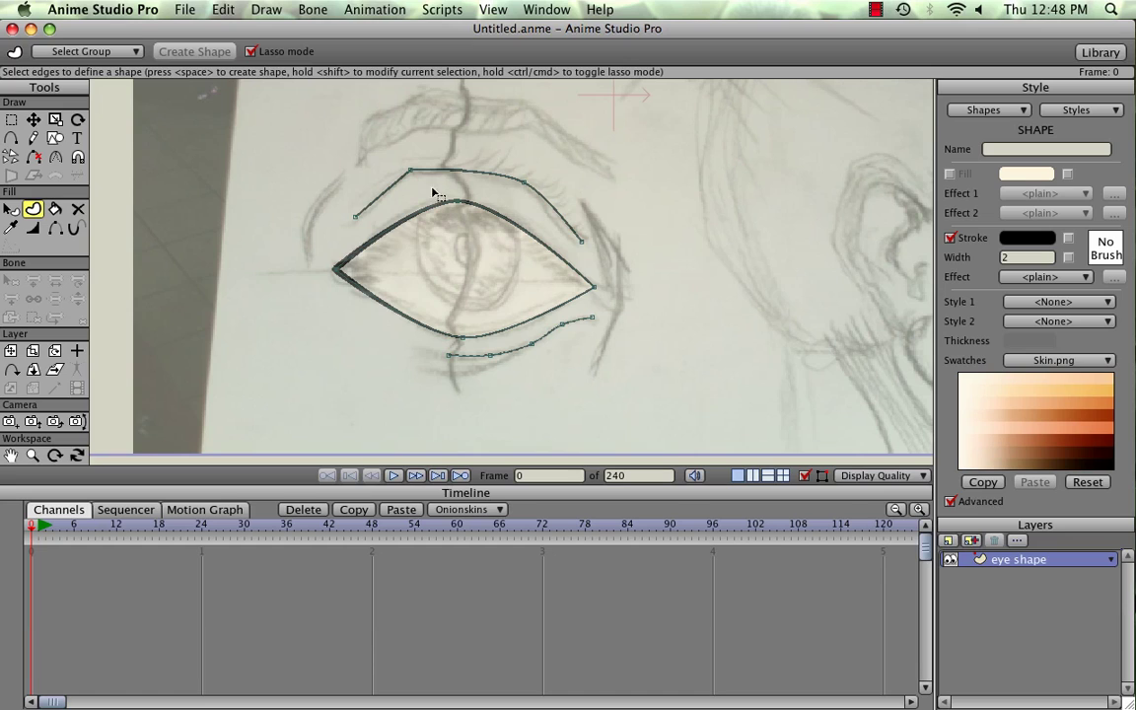
# Step: Trace a closed eyebrow outline over the sketched brow above the eyelid crease
pyautogui.click(9, 456)
pyautogui.moveTo(210, 139)
pyautogui.mouseDown()
pyautogui.moveTo(195, 222)
pyautogui.moveTo(193, 195)
pyautogui.mouseUp()
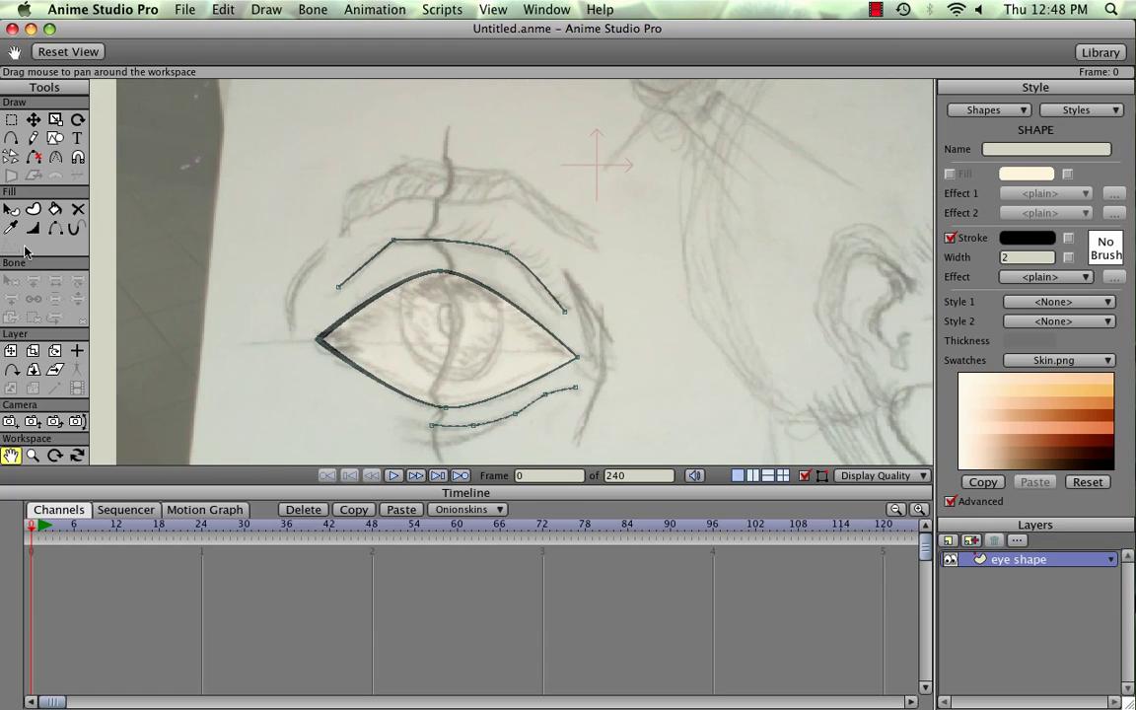
pyautogui.click(10, 138)
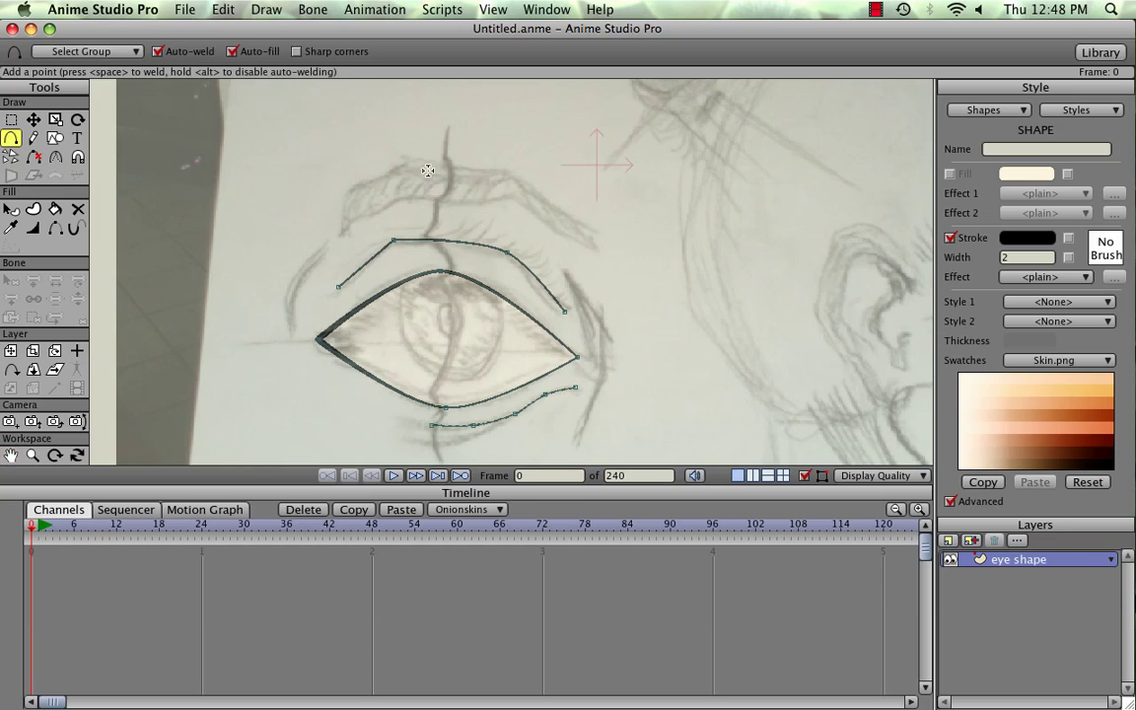
pyautogui.moveTo(341, 229)
pyautogui.mouseDown()
pyautogui.moveTo(350, 193)
pyautogui.moveTo(340, 195)
pyautogui.moveTo(372, 175)
pyautogui.moveTo(376, 183)
pyautogui.moveTo(411, 160)
pyautogui.moveTo(446, 183)
pyautogui.moveTo(482, 177)
pyautogui.moveTo(518, 144)
pyautogui.moveTo(501, 172)
pyautogui.moveTo(595, 245)
pyautogui.mouseUp()
pyautogui.moveTo(595, 244); pyautogui.dragTo(339, 228)
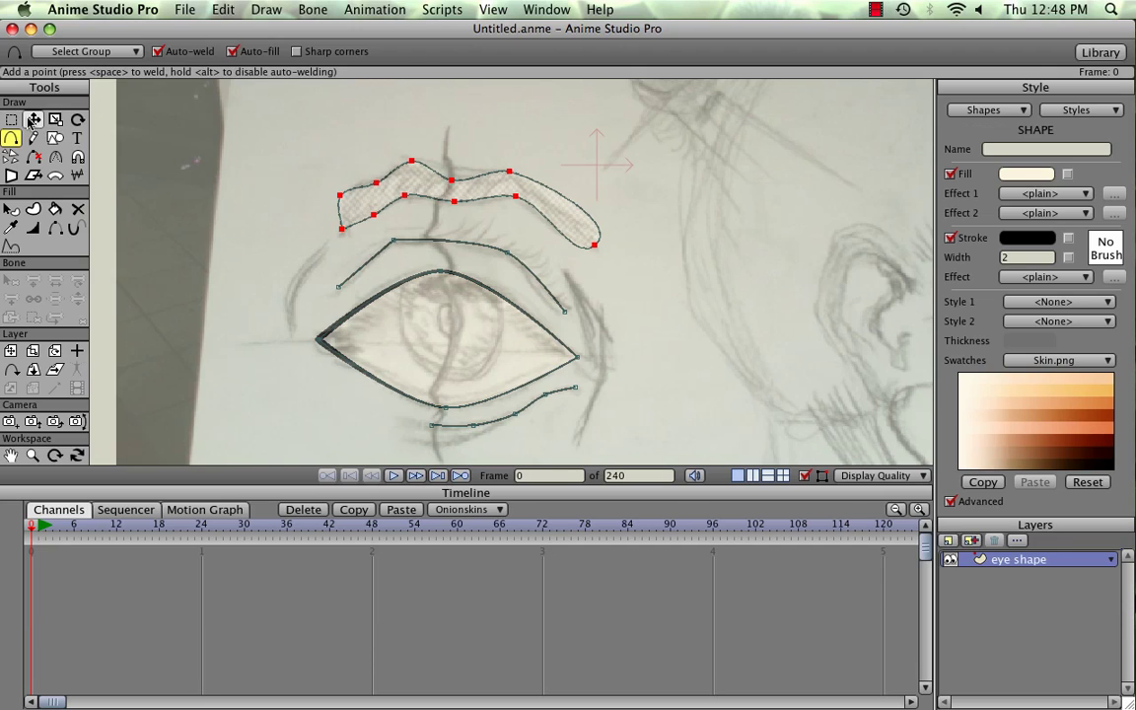
# Step: Change the eyebrow's fill from cream to brown 81501B
pyautogui.click(1043, 174)
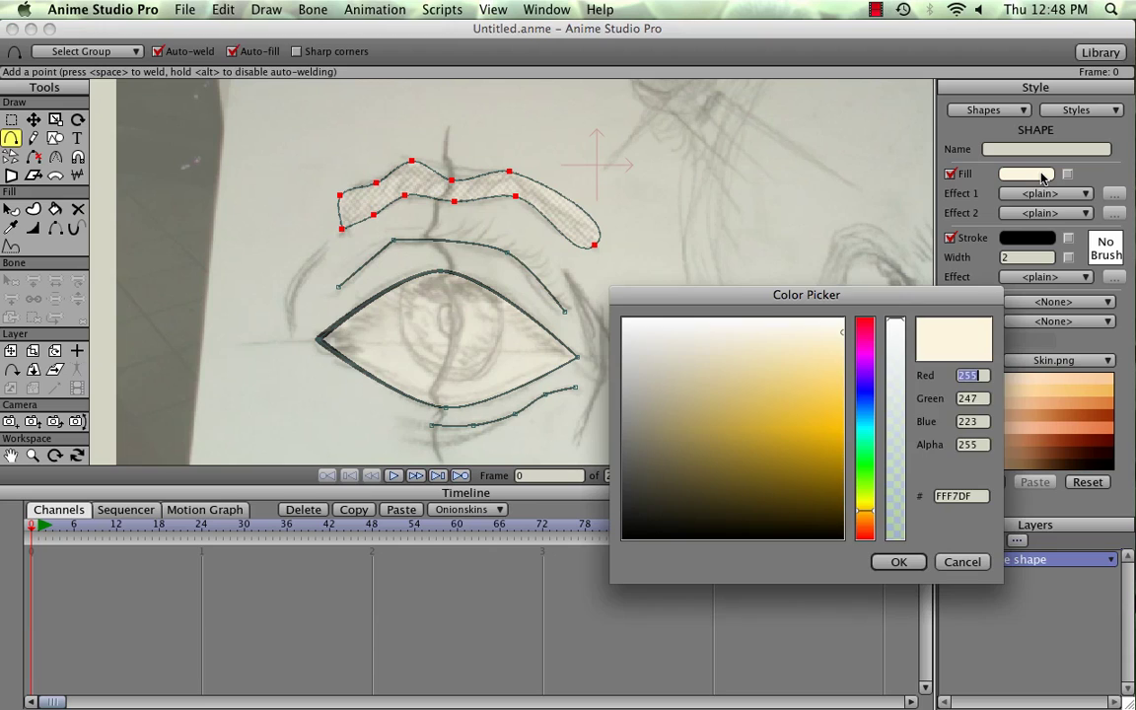
pyautogui.click(809, 504)
pyautogui.click(807, 479)
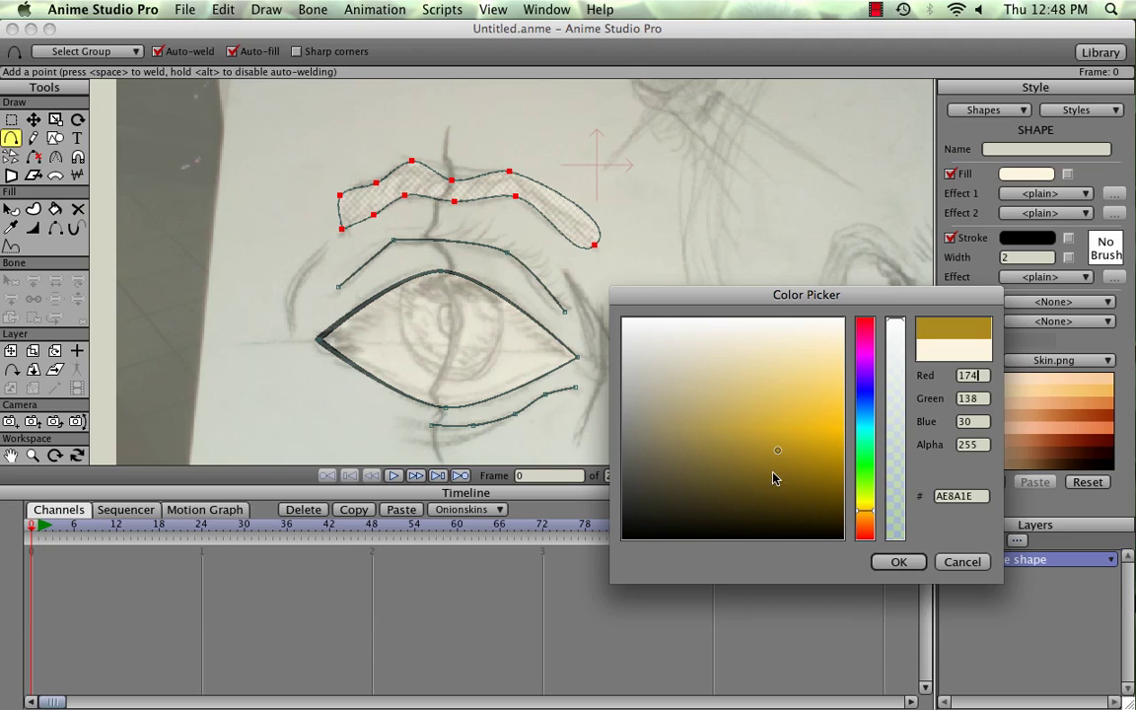
pyautogui.click(736, 486)
pyautogui.click(758, 483)
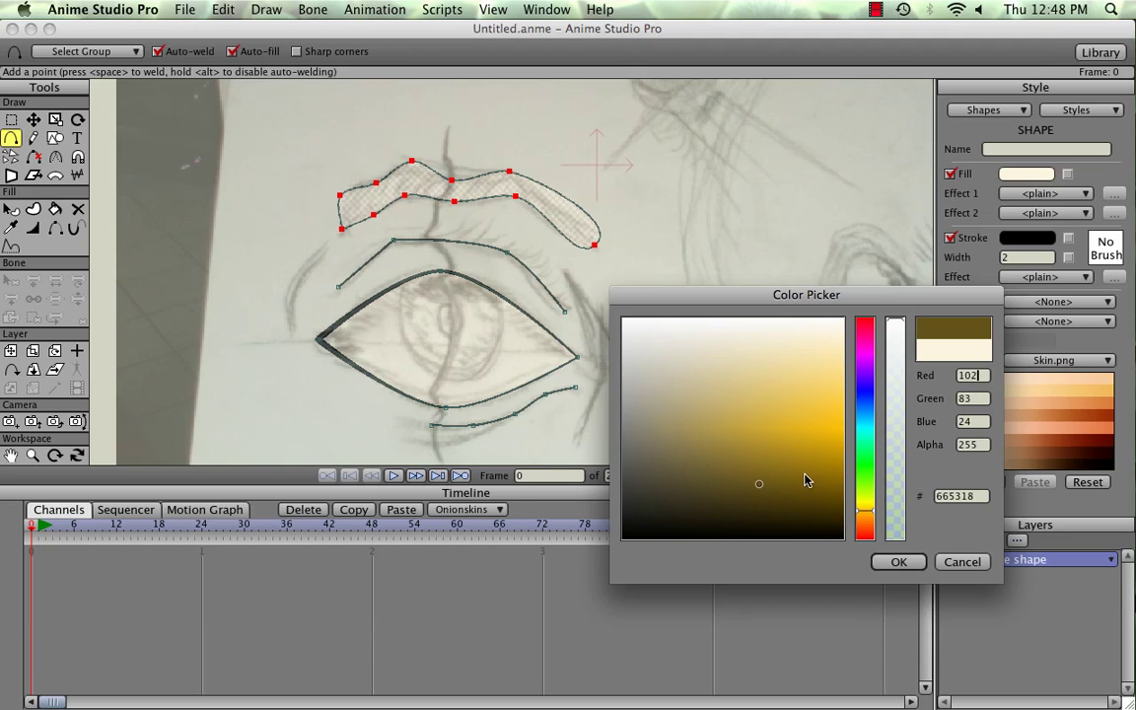
pyautogui.click(867, 519)
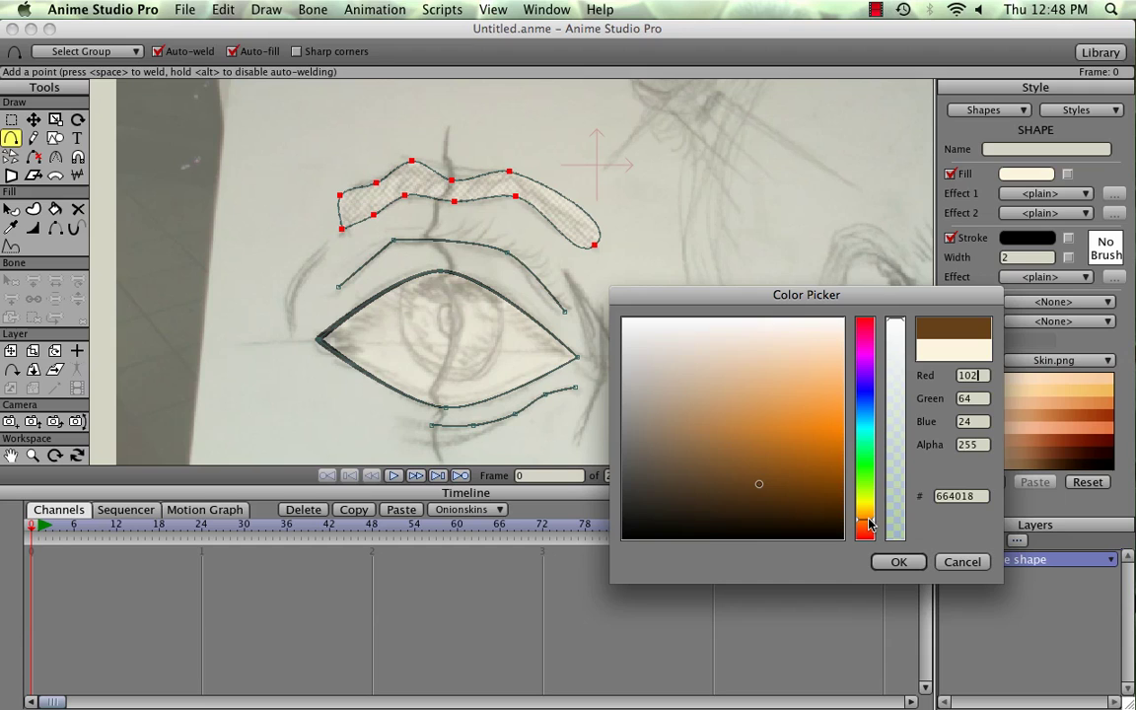
pyautogui.click(805, 474)
pyautogui.click(768, 472)
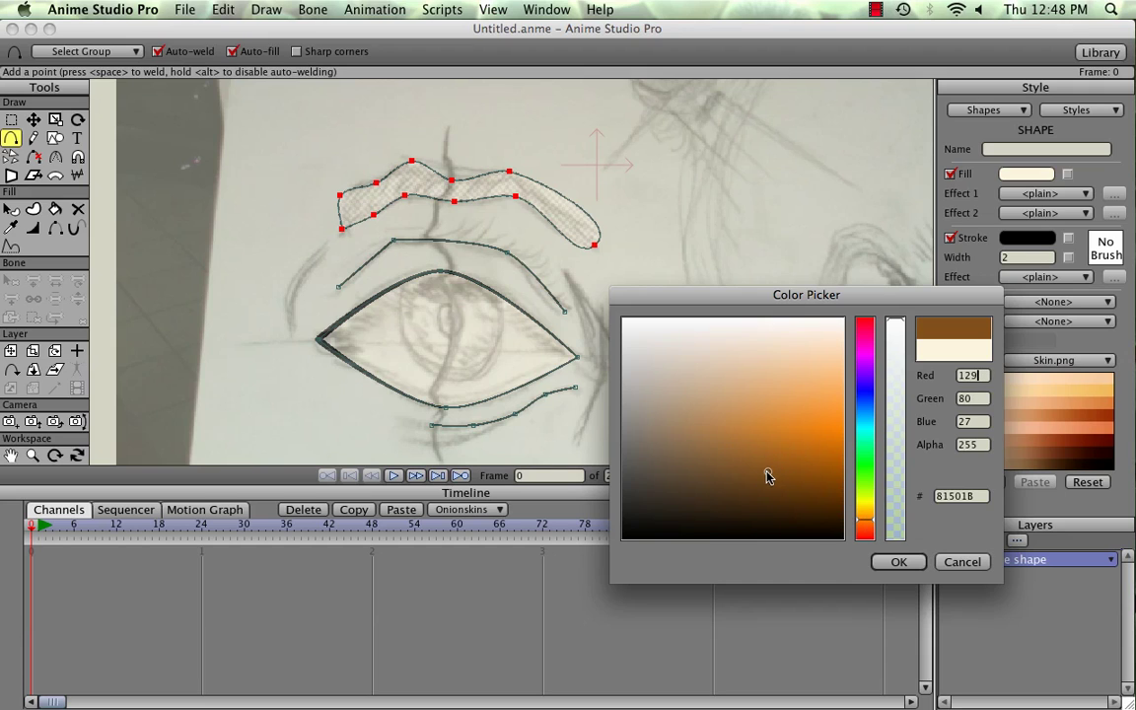
pyautogui.click(898, 564)
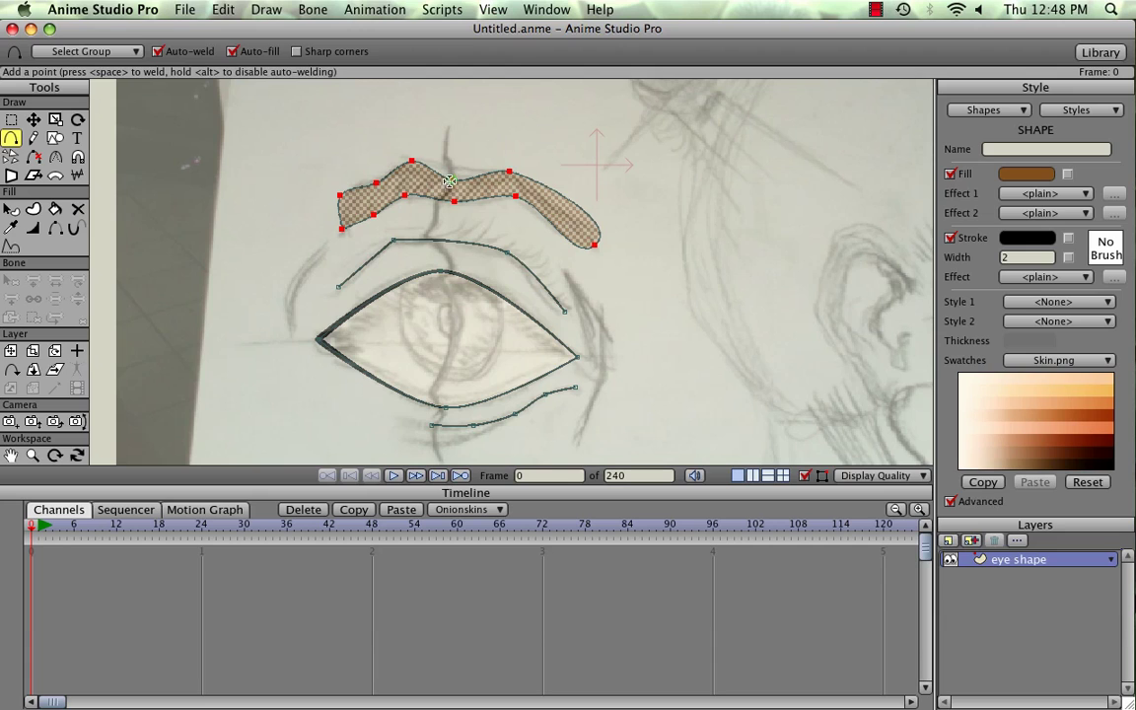
pyautogui.click(33, 119)
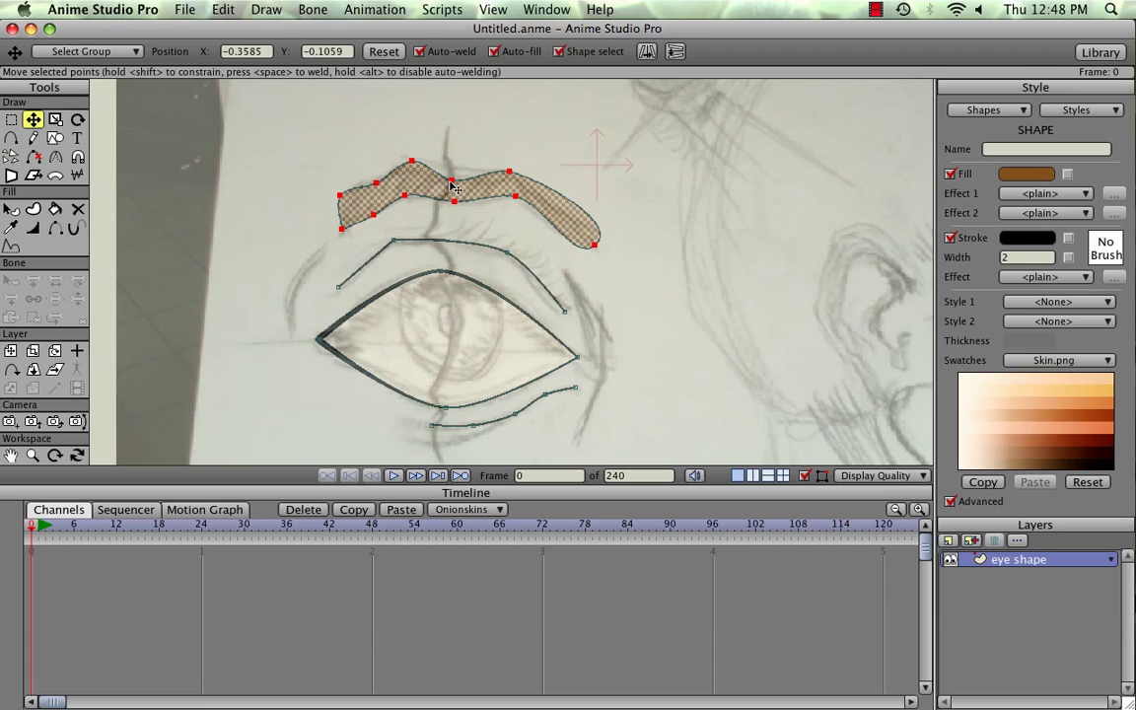
# Step: Make the eyebrow's outer tip point a sharp peak with the Curvature tool
pyautogui.moveTo(454, 179)
pyautogui.mouseDown()
pyautogui.moveTo(419, 169)
pyautogui.moveTo(452, 187)
pyautogui.mouseUp()
pyautogui.click(621, 176)
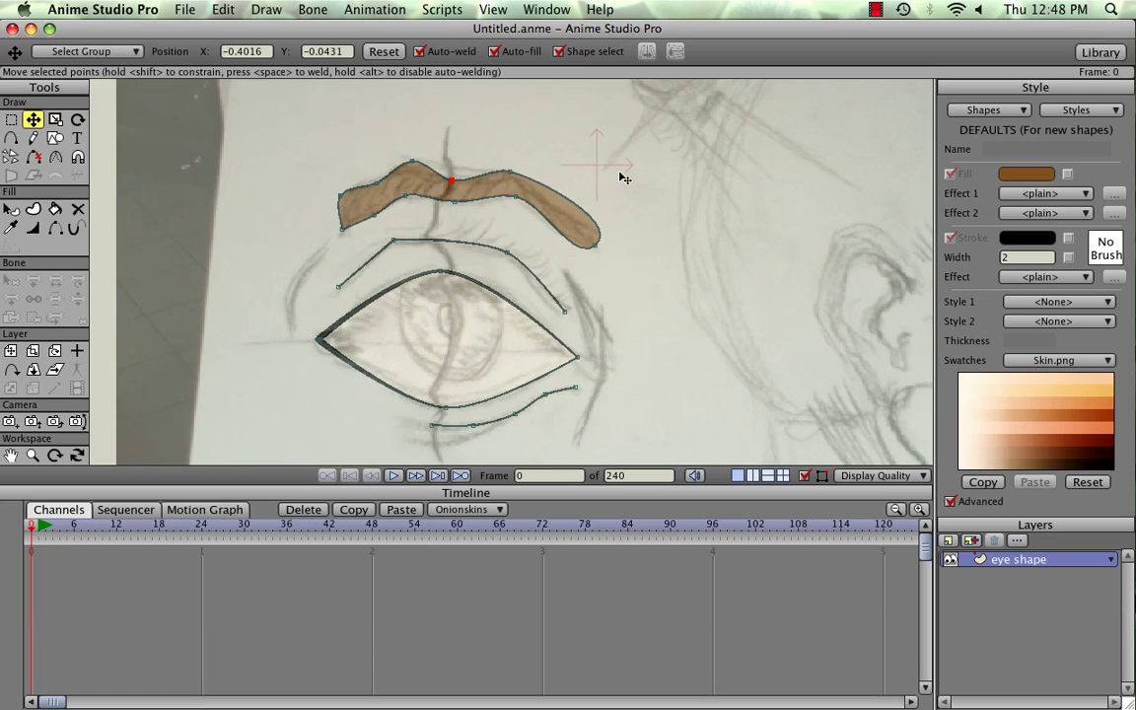
pyautogui.click(593, 245)
pyautogui.click(55, 156)
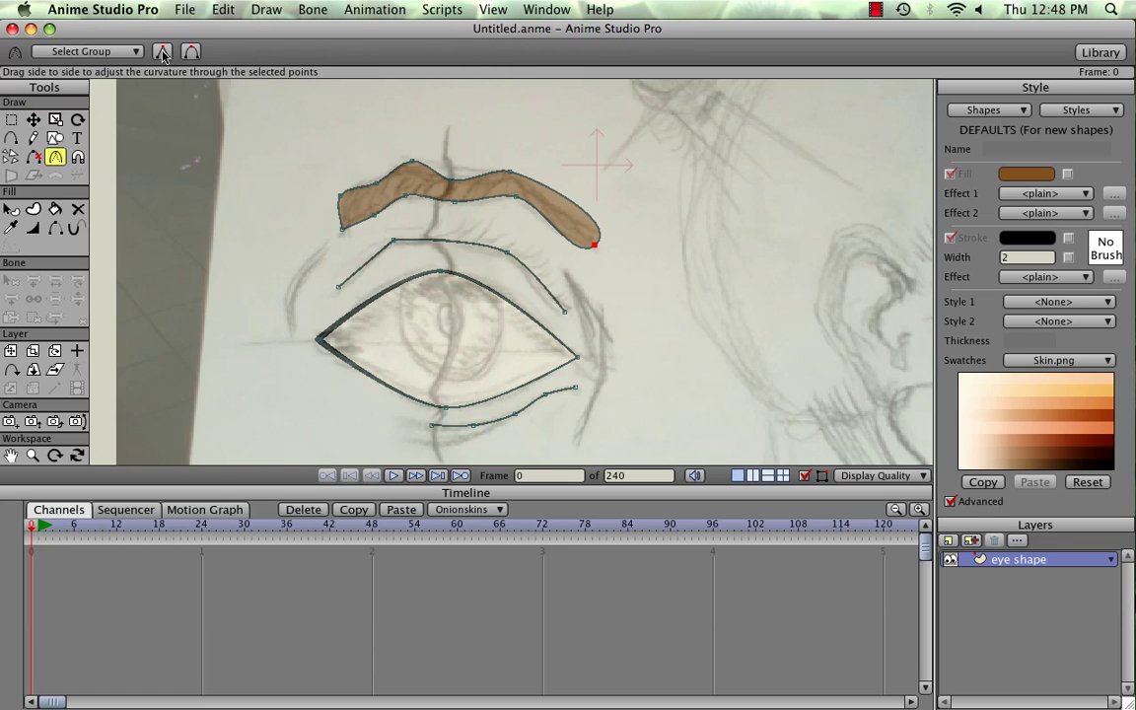
pyautogui.click(163, 52)
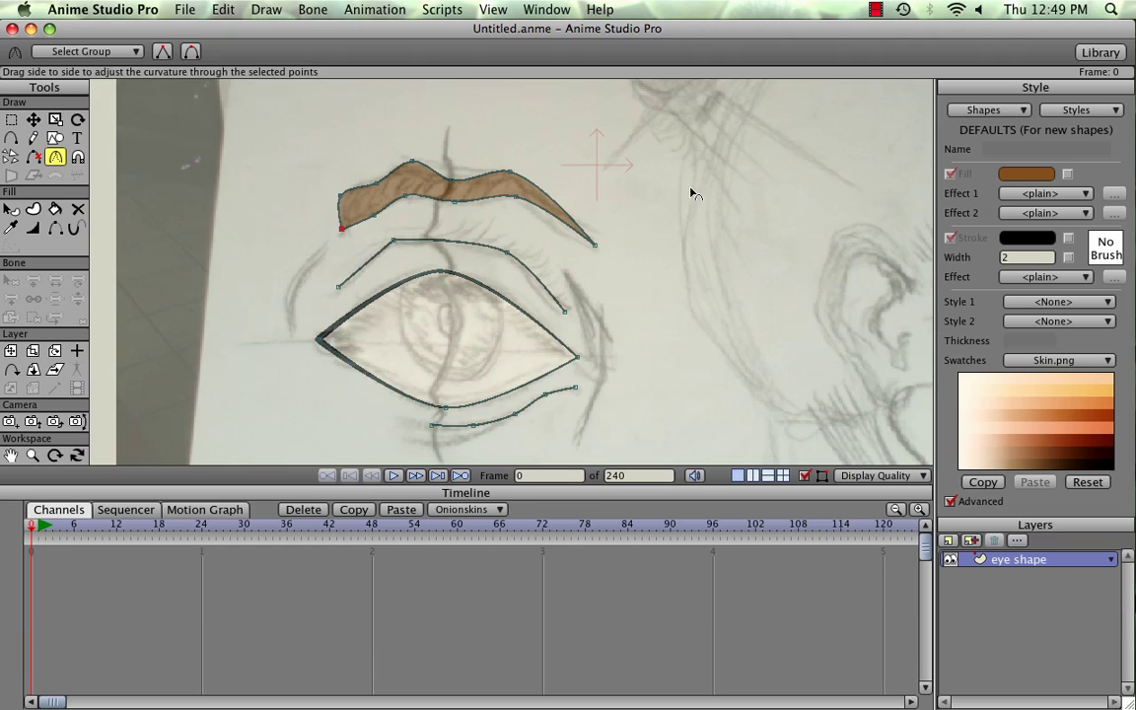
# Step: Raise the eyebrow's top middle and lift its left end to match the sketch
pyautogui.click(33, 119)
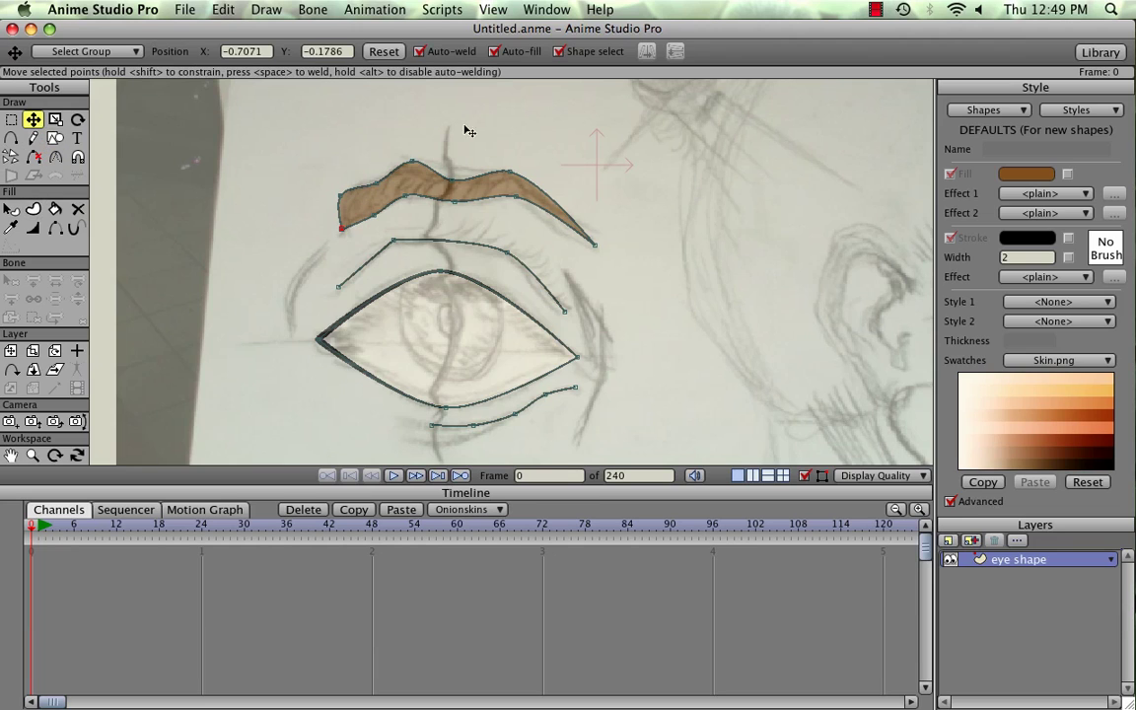
pyautogui.moveTo(450, 181)
pyautogui.mouseDown()
pyautogui.moveTo(455, 172)
pyautogui.moveTo(499, 208)
pyautogui.moveTo(518, 176)
pyautogui.moveTo(513, 221)
pyautogui.moveTo(518, 198)
pyautogui.moveTo(452, 180)
pyautogui.moveTo(454, 203)
pyautogui.mouseUp()
pyautogui.click(376, 217)
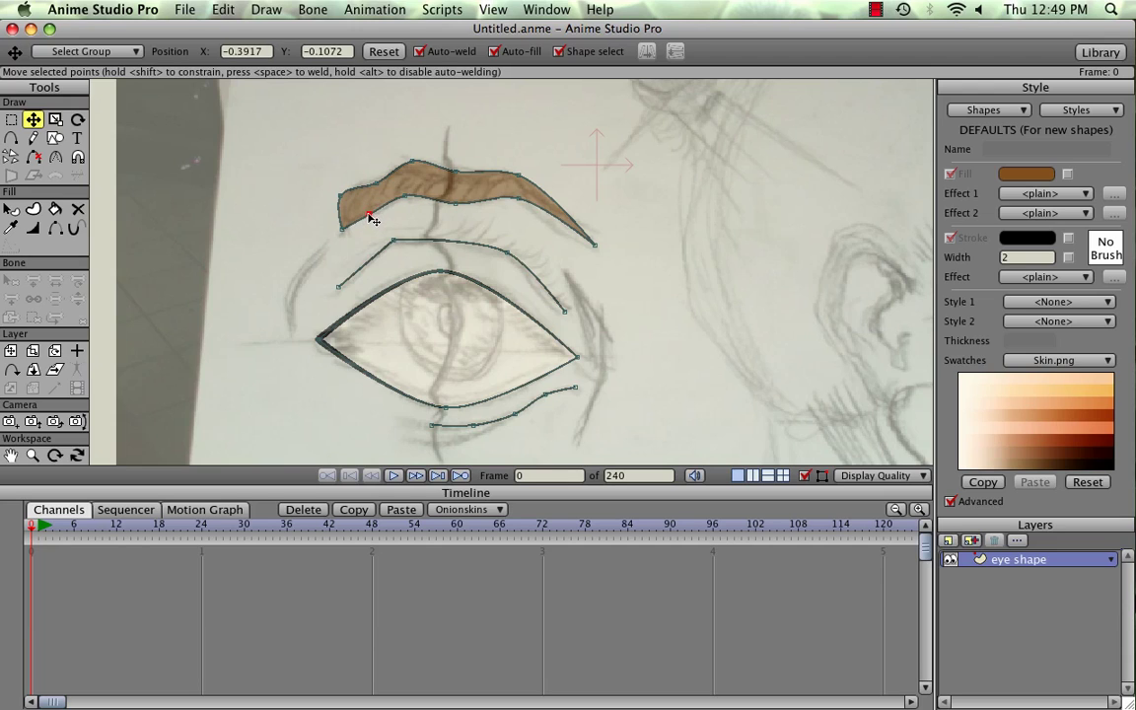
pyautogui.moveTo(375, 215); pyautogui.dragTo(381, 187)
pyautogui.scroll(-2, 696, 297)
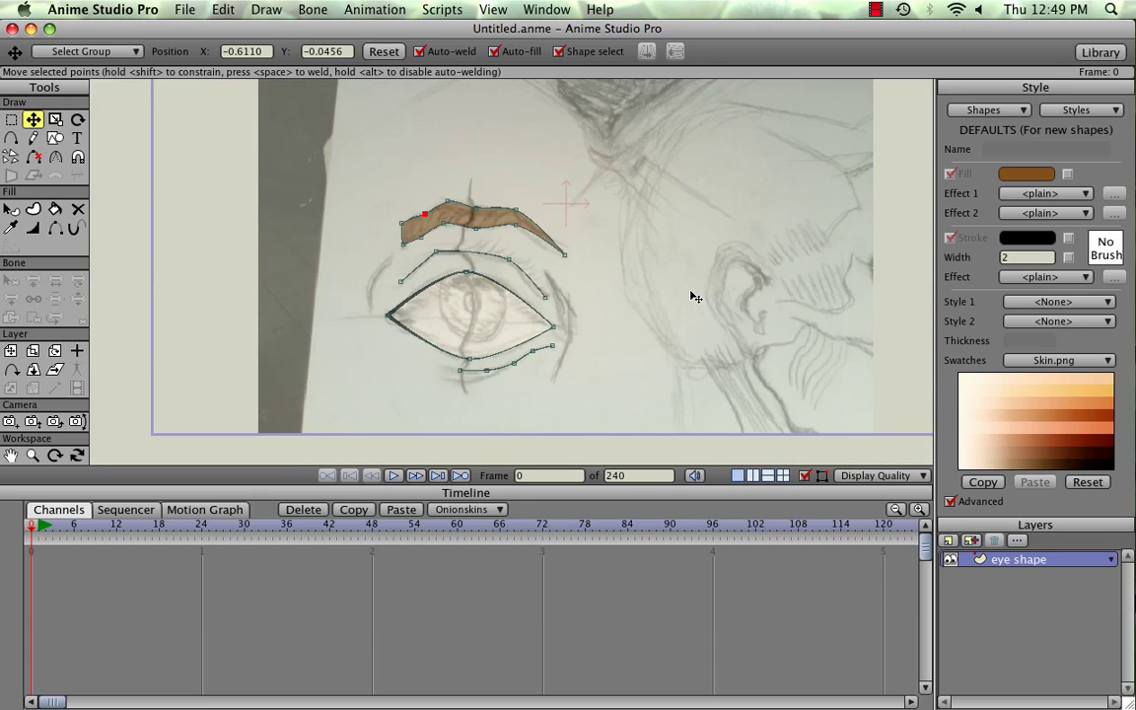
pyautogui.scroll(-2, 695, 296)
pyautogui.scroll(3, 696, 297)
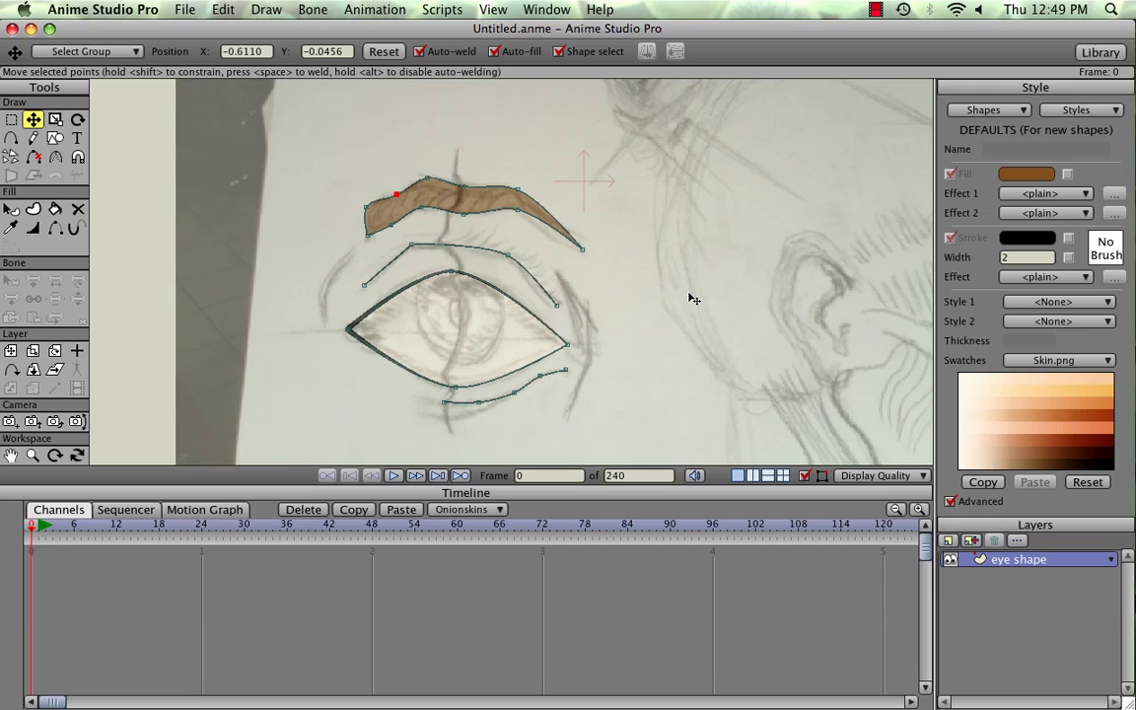
pyautogui.press('super+r')
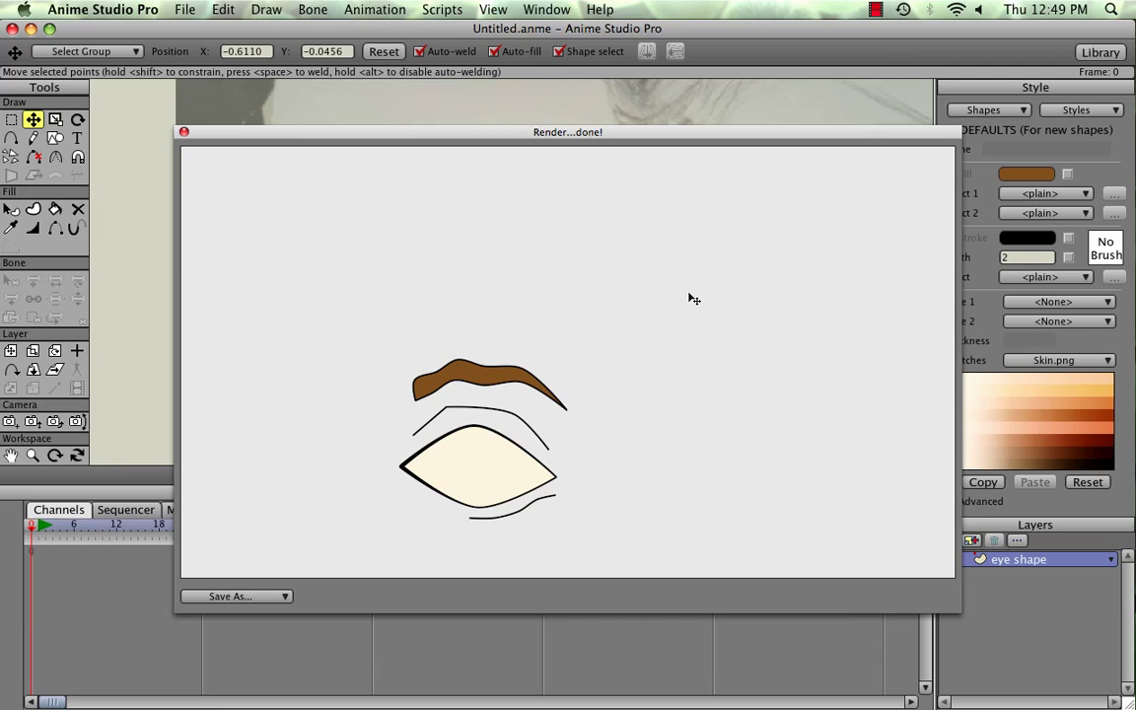
pyautogui.press('super+w')
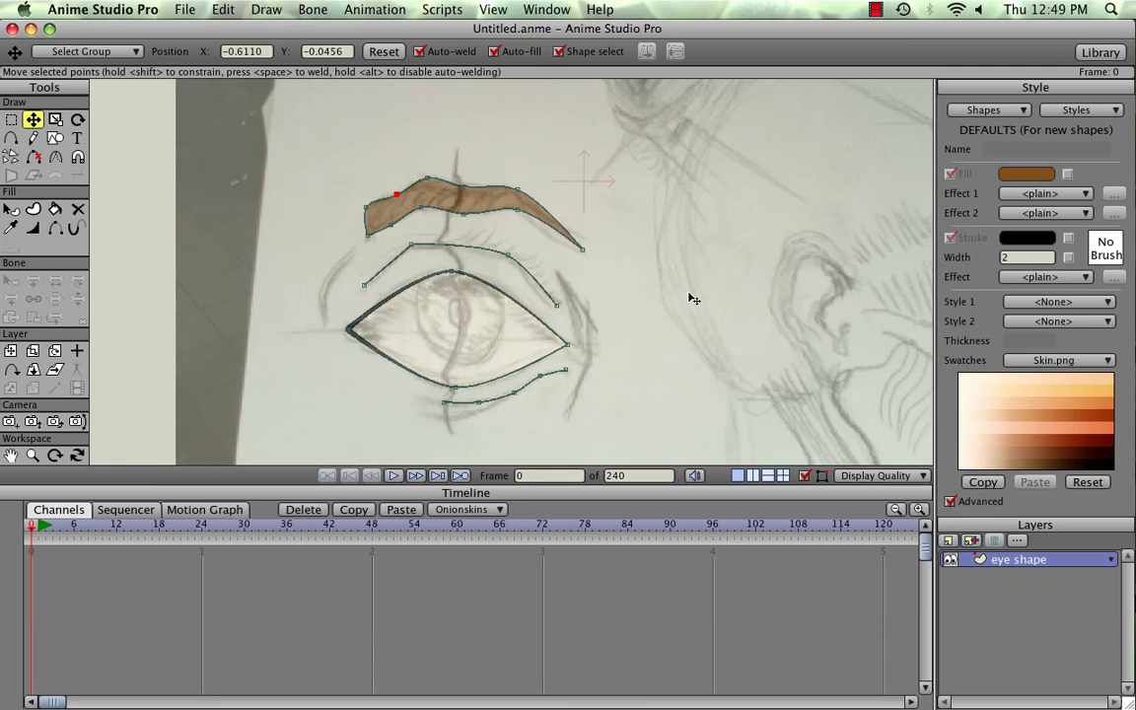
# Step: Add a new vector layer and rename it 'eyeball' in Layer Settings
pyautogui.click(949, 542)
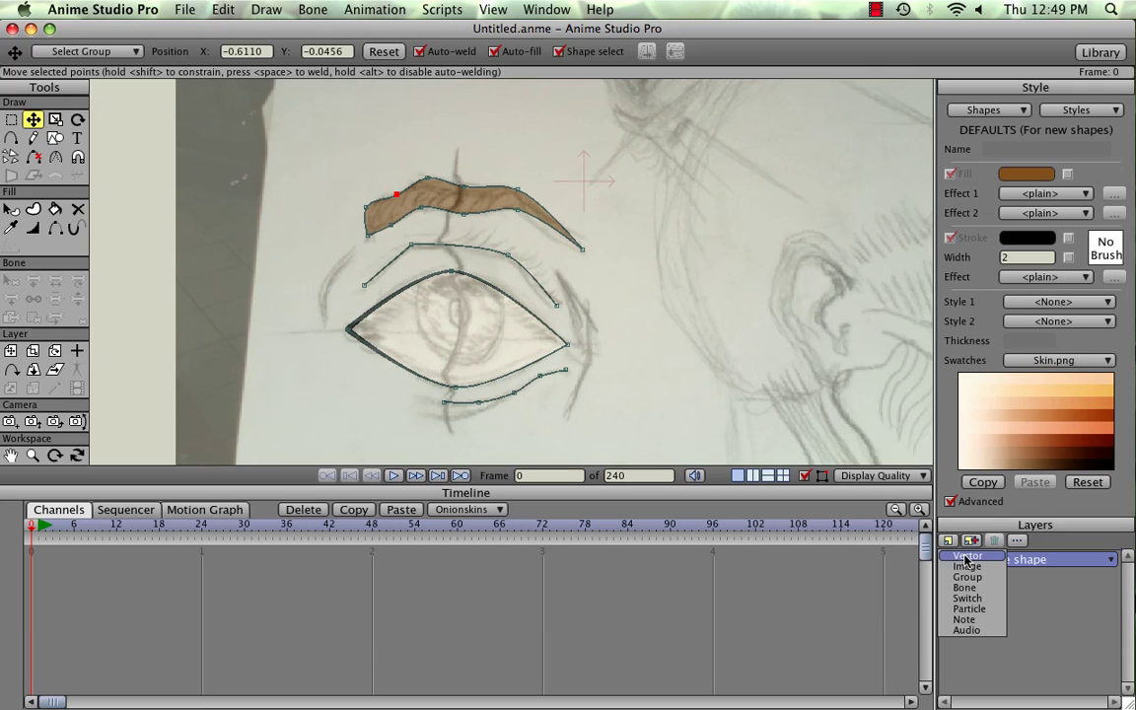
pyautogui.click(966, 558)
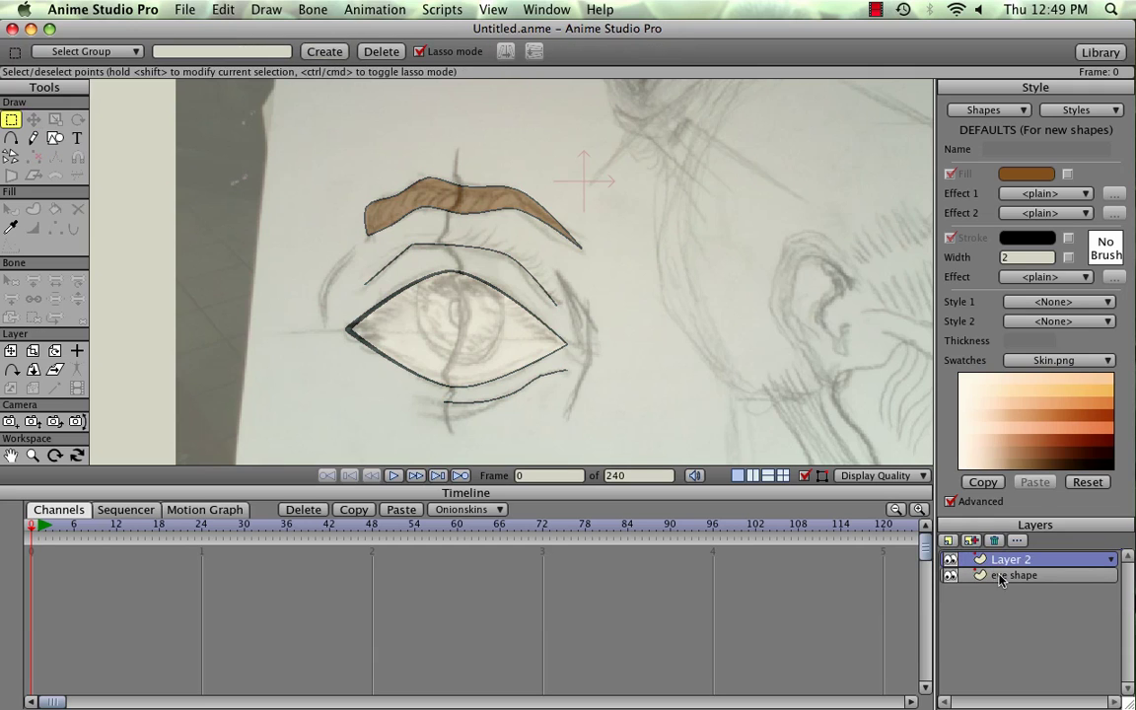
pyautogui.doubleClick(1009, 559)
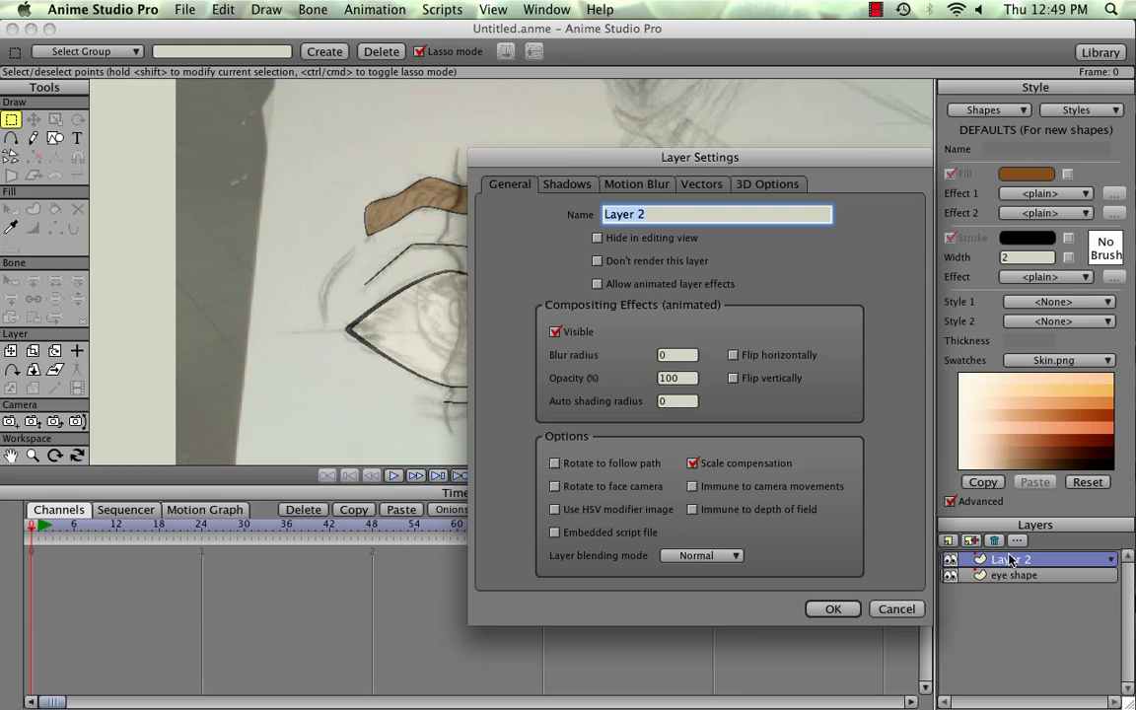
pyautogui.write('eyeball')
pyautogui.click(828, 608)
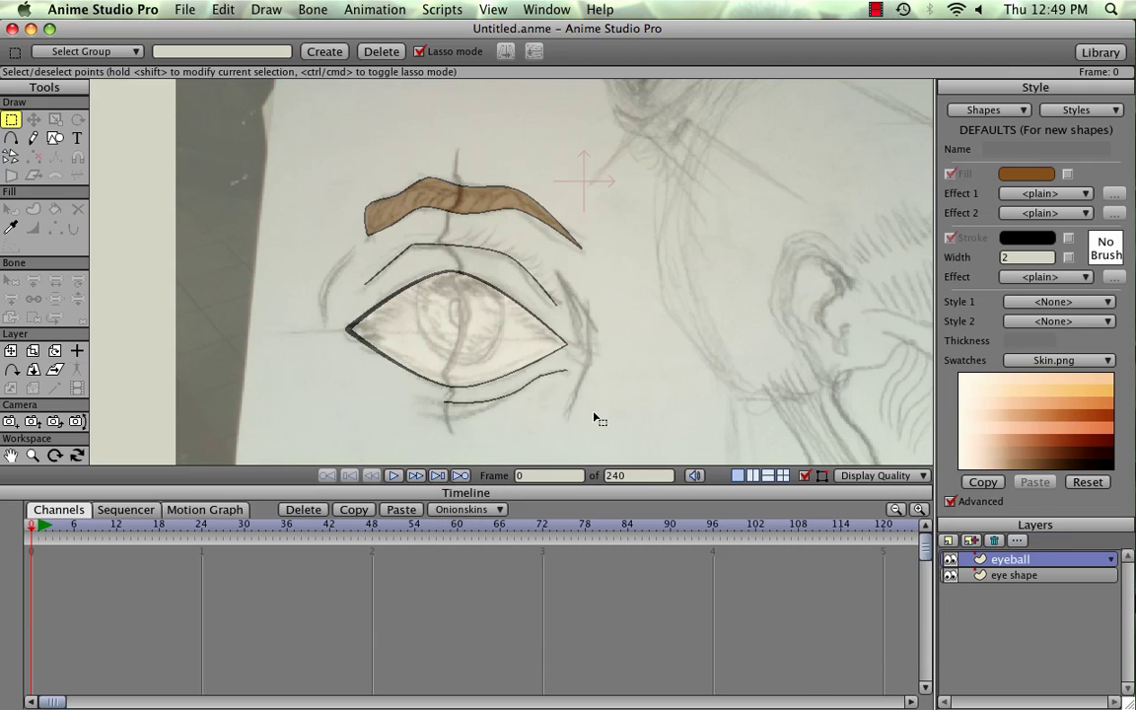
# Step: Choose the Draw Shape tool and set its fill colour to green 2E811B
pyautogui.click(57, 141)
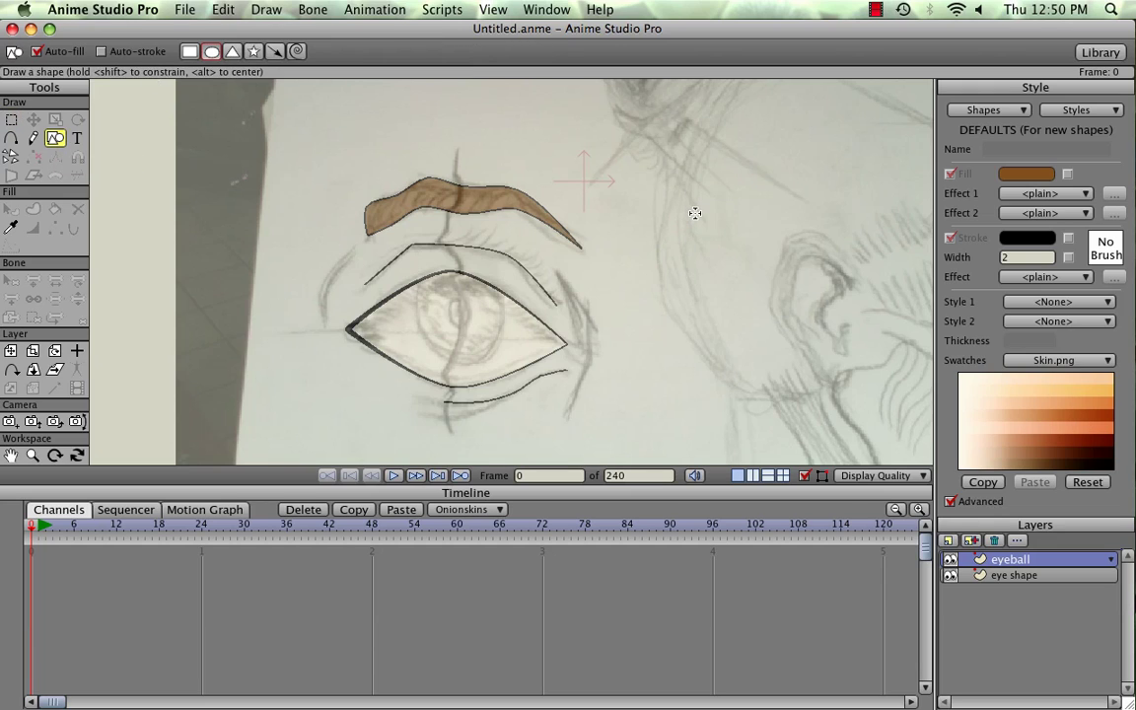
pyautogui.click(1025, 177)
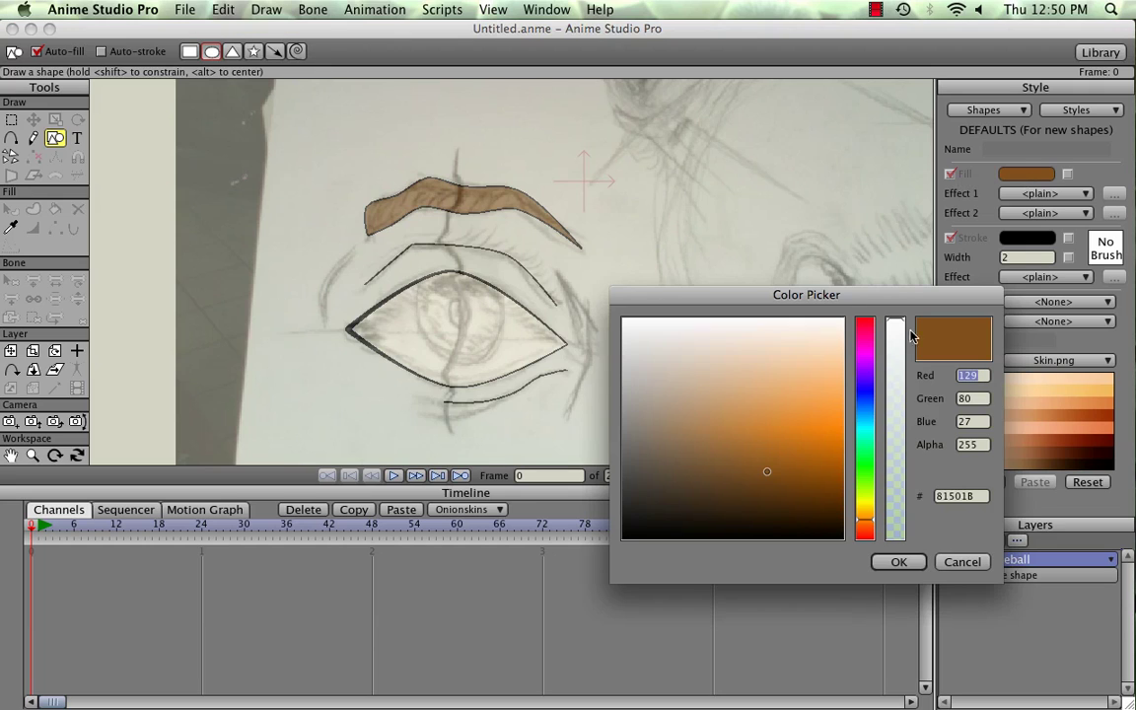
pyautogui.moveTo(873, 527); pyautogui.dragTo(874, 473)
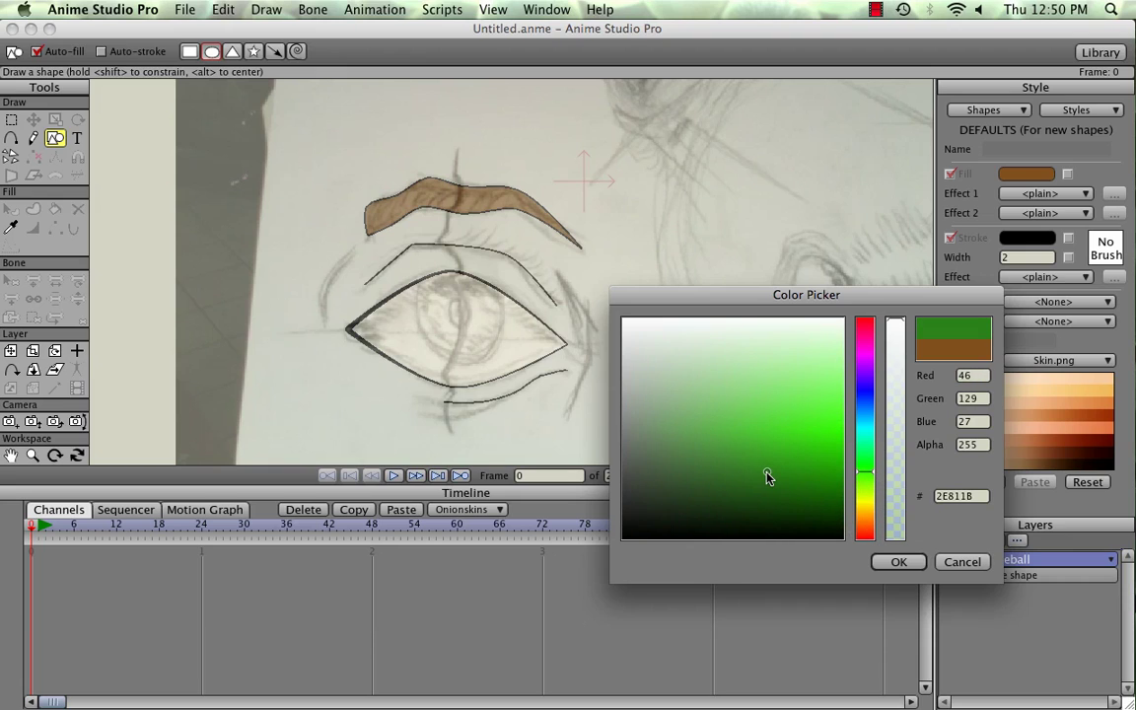
pyautogui.click(899, 562)
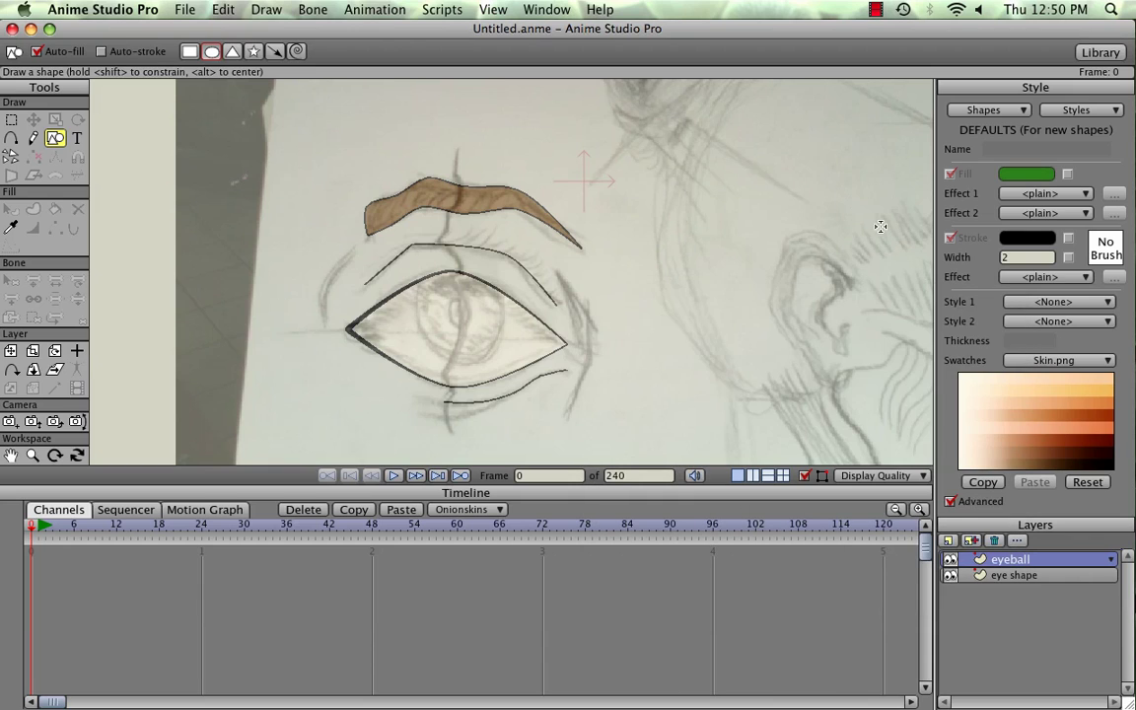
pyautogui.click(1013, 252)
# Step: Draw a green oval over the iris and nudge it up-left to centre it
pyautogui.moveTo(423, 288); pyautogui.dragTo(518, 386)
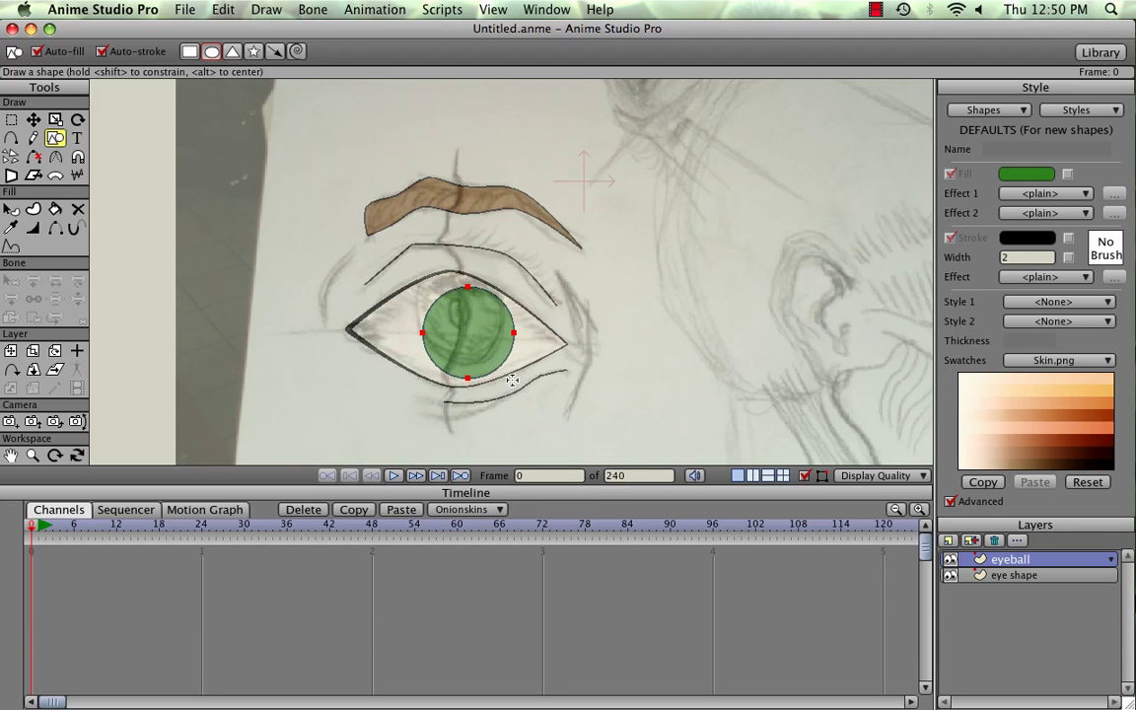
pyautogui.click(33, 118)
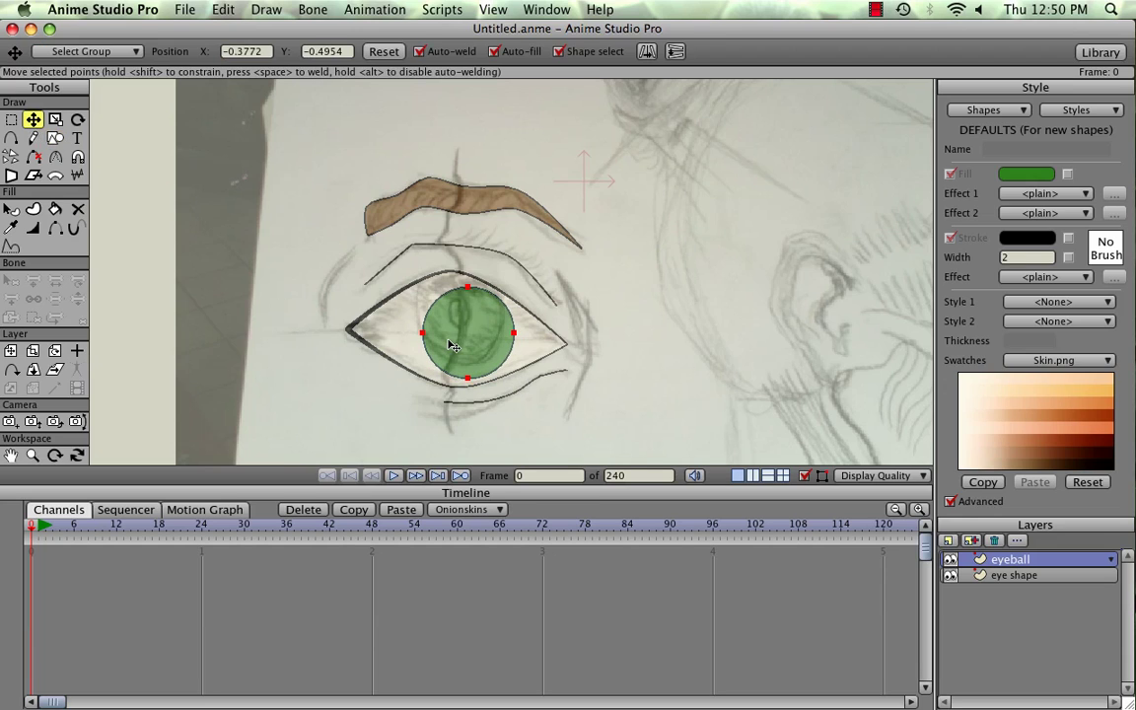
pyautogui.moveTo(452, 345); pyautogui.dragTo(445, 331)
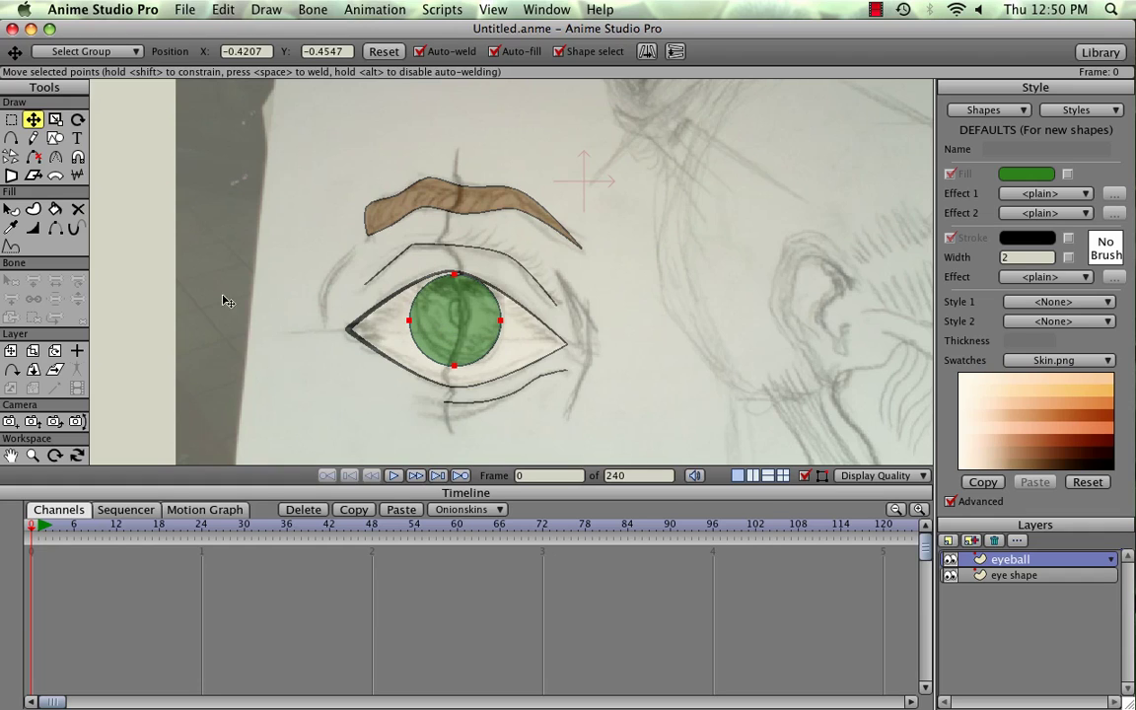
# Step: Set the Draw Shape fill colour to dark green 0A1C06
pyautogui.click(51, 141)
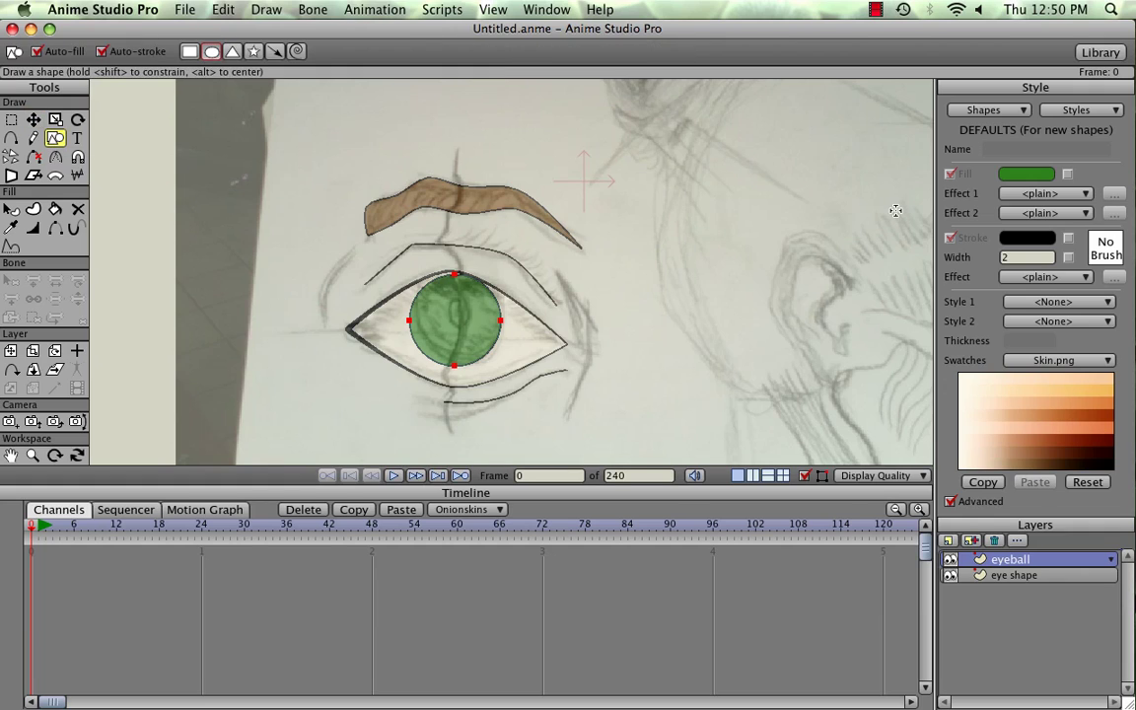
pyautogui.click(1027, 176)
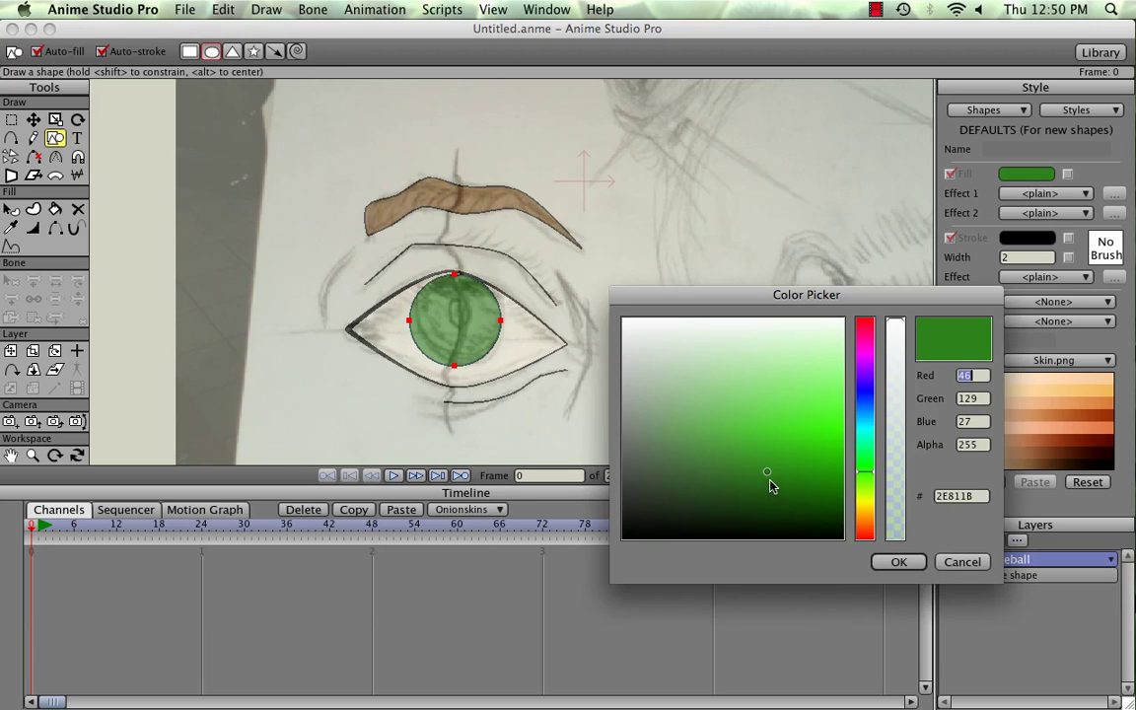
pyautogui.moveTo(768, 474); pyautogui.dragTo(768, 528)
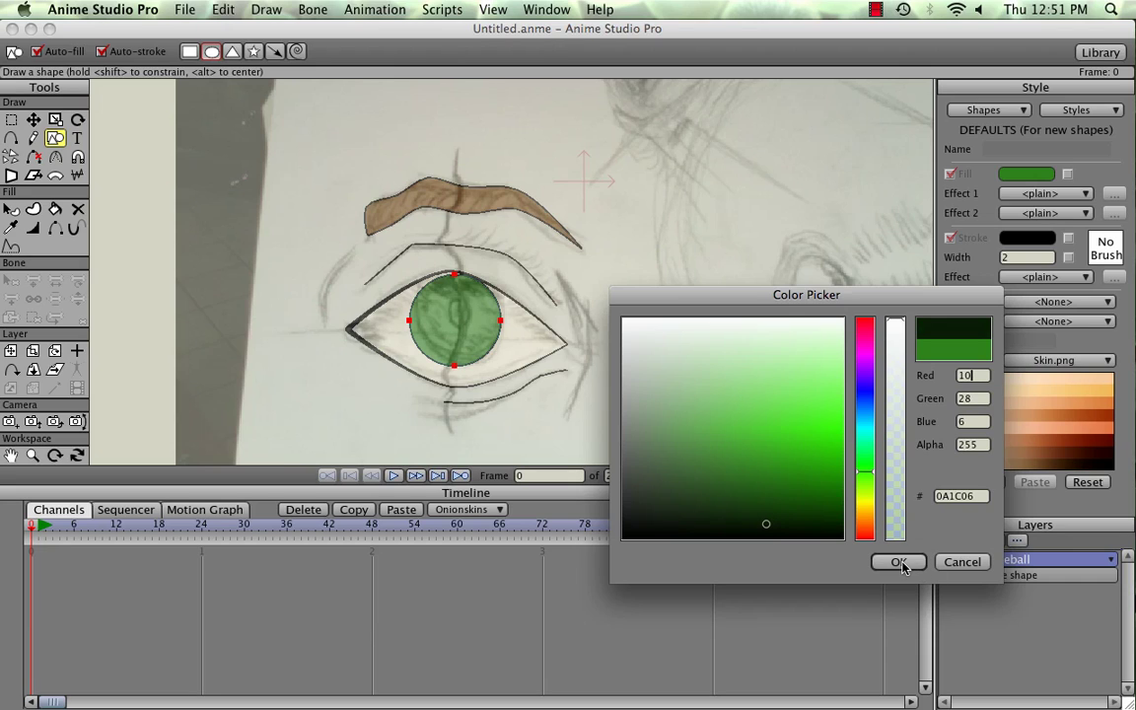
pyautogui.click(897, 562)
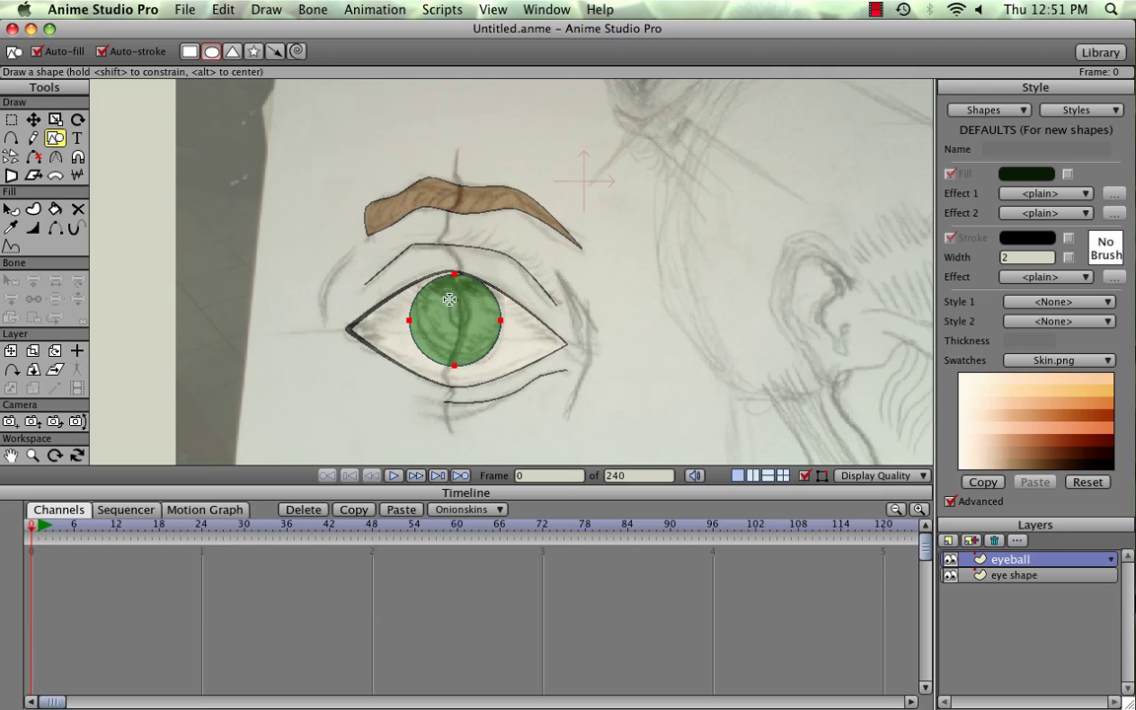
# Step: Draw the pupil oval inside the iris, then shift it slightly up and left
pyautogui.moveTo(434, 296); pyautogui.dragTo(486, 347)
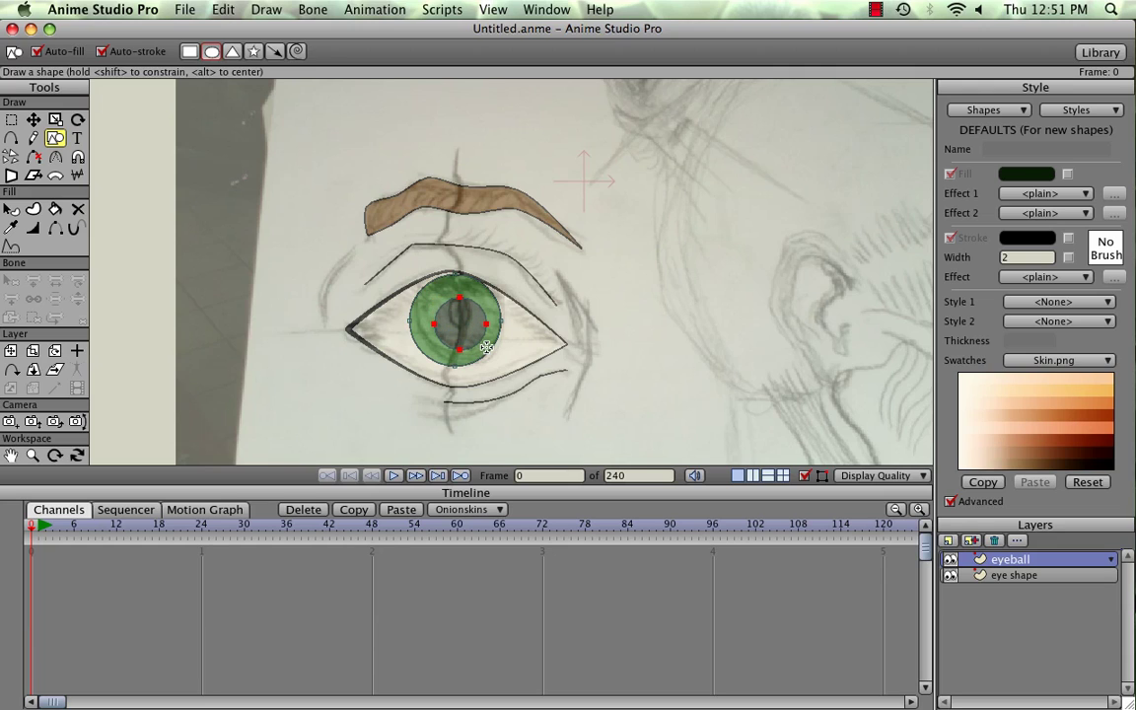
pyautogui.click(34, 119)
pyautogui.moveTo(460, 333); pyautogui.dragTo(459, 326)
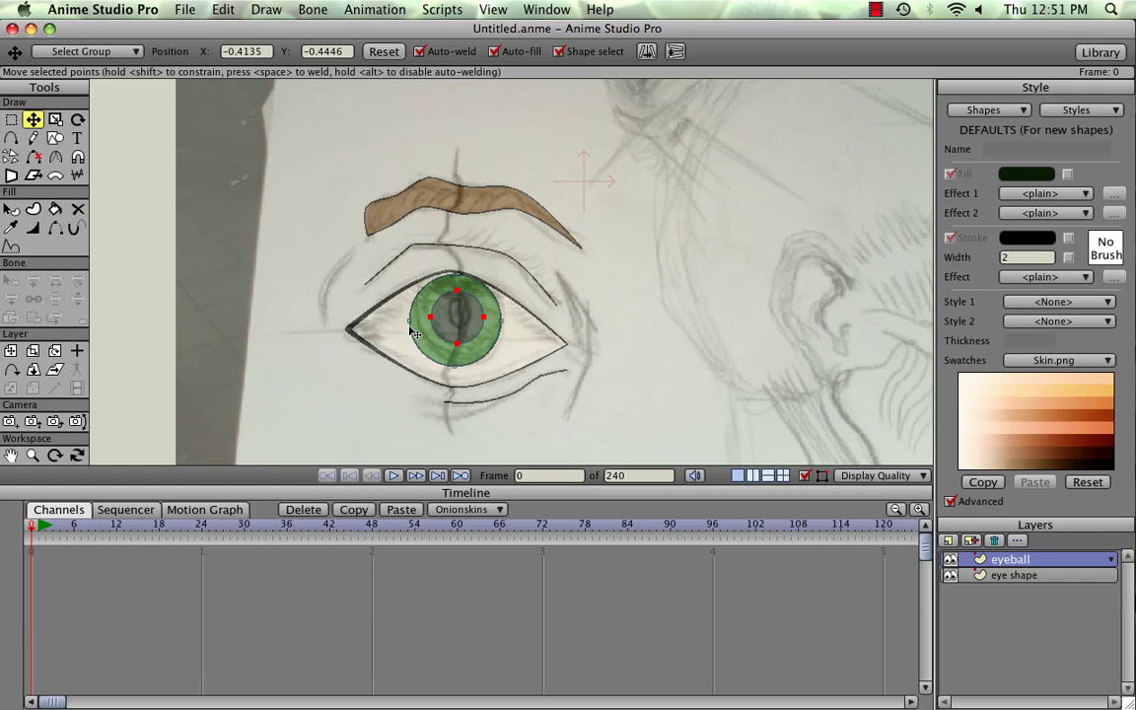
pyautogui.moveTo(459, 319); pyautogui.dragTo(457, 319)
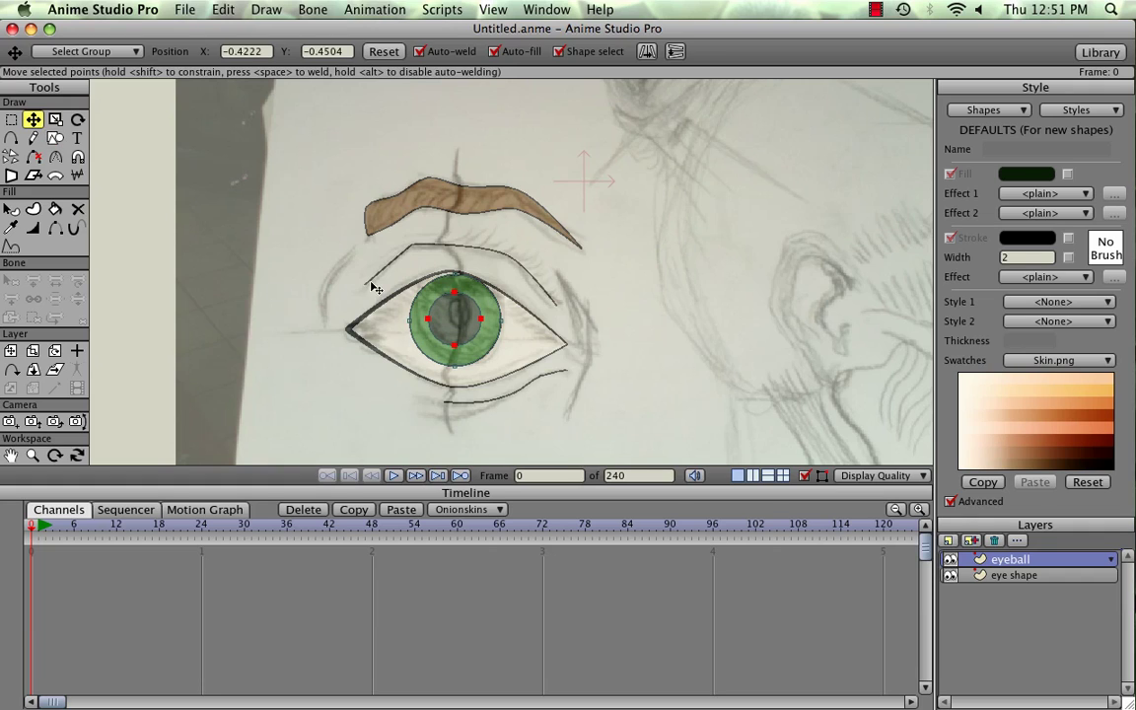
pyautogui.click(54, 142)
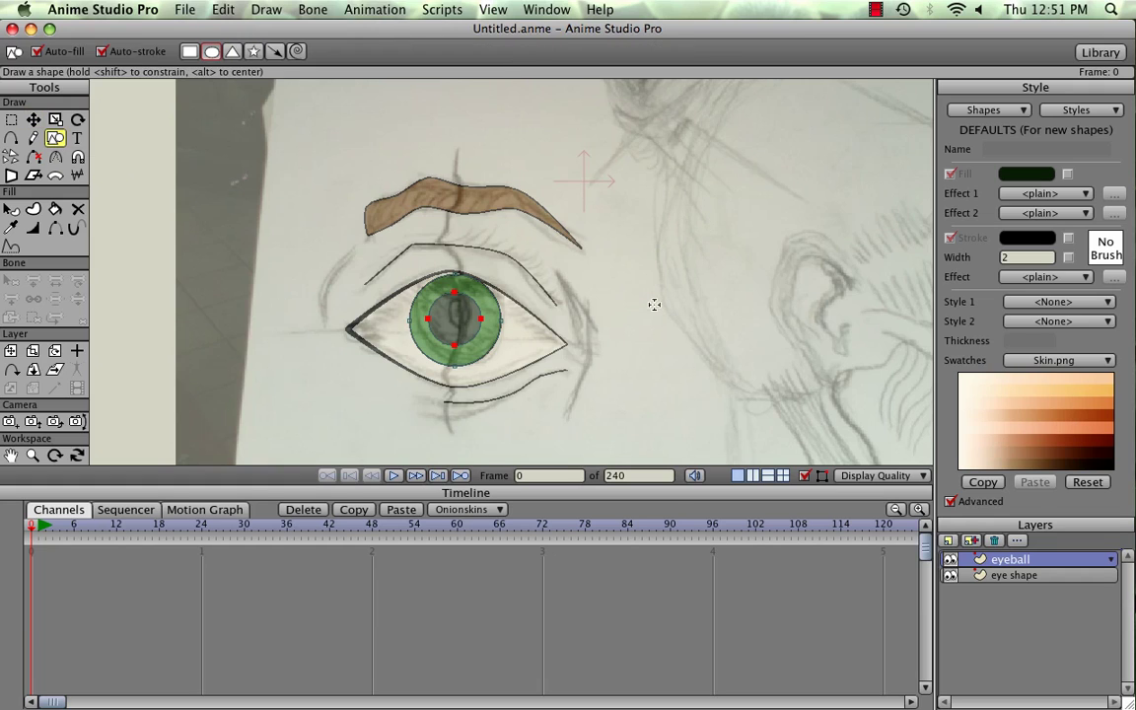
# Step: Draw a small near-white (F7FDF5) highlight oval on the iris with Auto-stroke turned off
pyautogui.click(1036, 177)
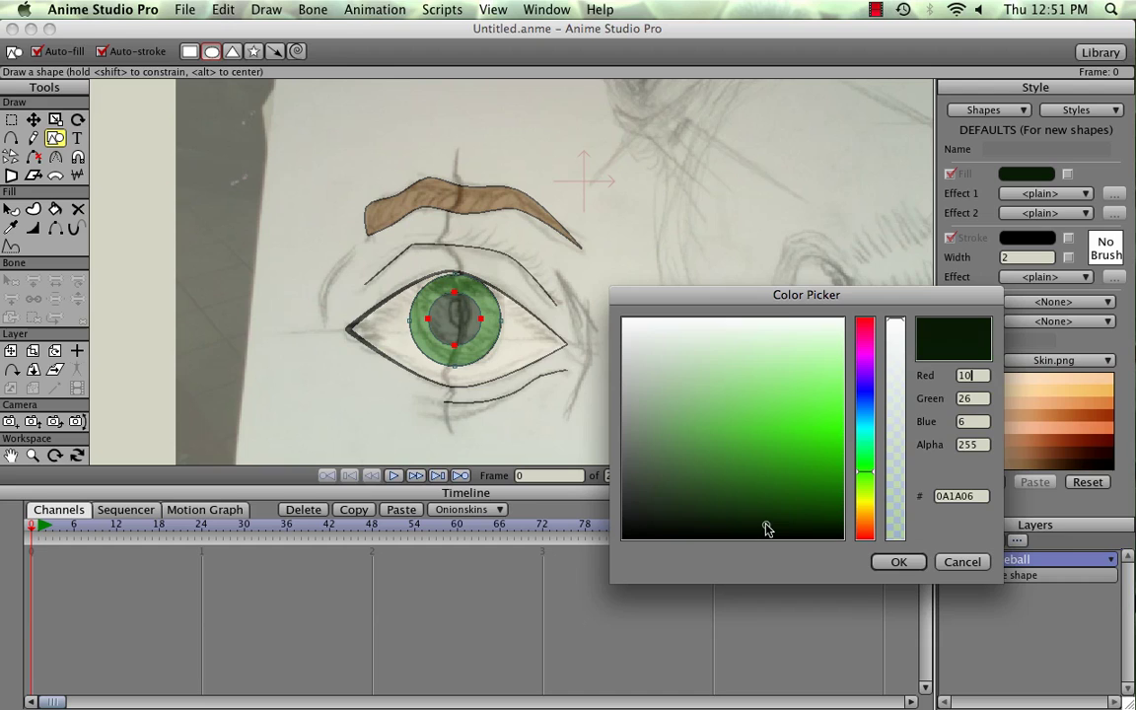
pyautogui.moveTo(765, 523); pyautogui.dragTo(766, 328)
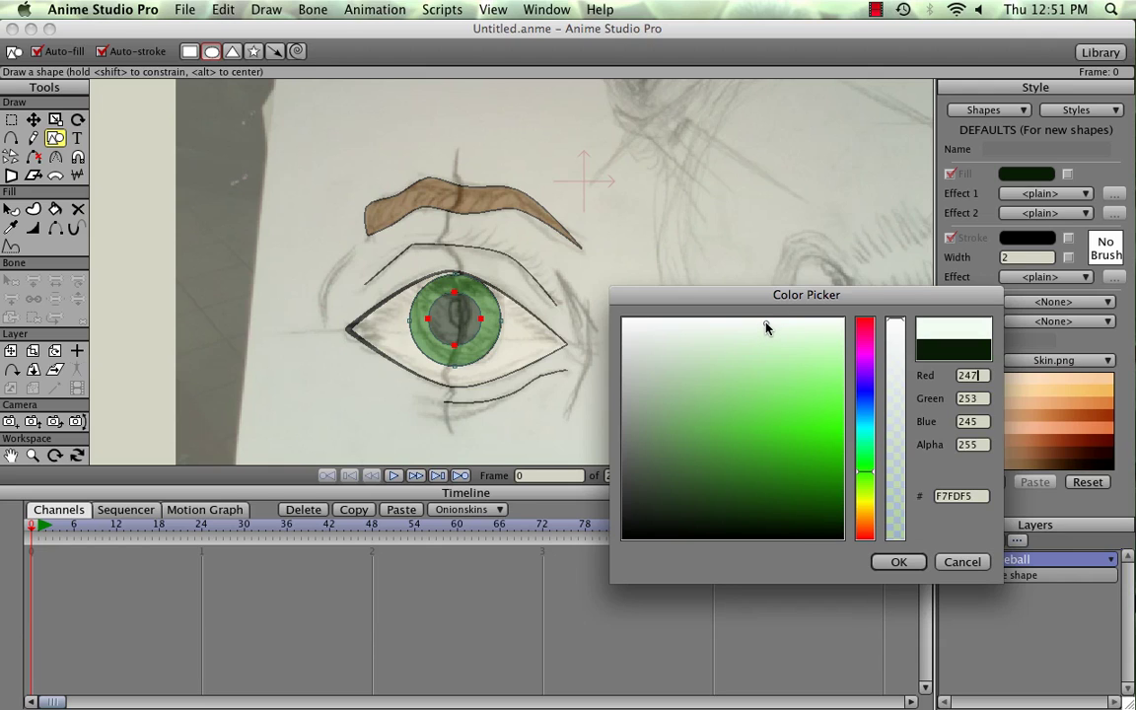
pyautogui.click(899, 562)
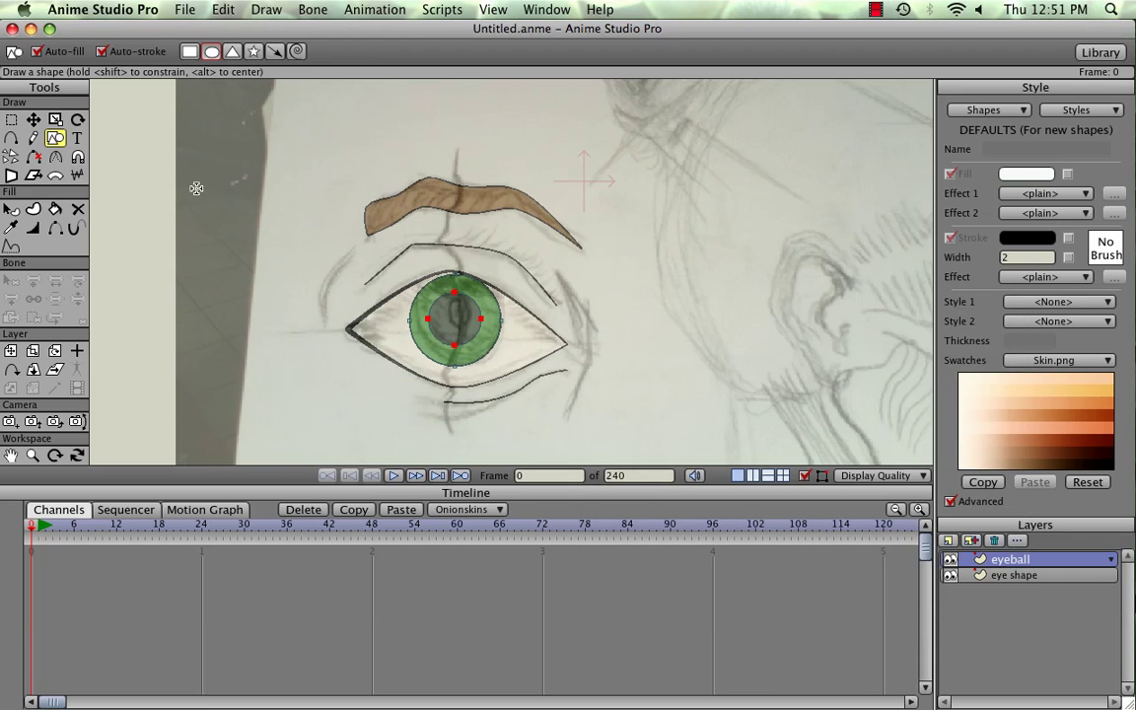
pyautogui.click(101, 53)
pyautogui.moveTo(463, 291); pyautogui.dragTo(482, 317)
# Step: Duplicate the white highlight and move the copy down onto the pupil's lower left
pyautogui.press('super+c')
pyautogui.press('t')
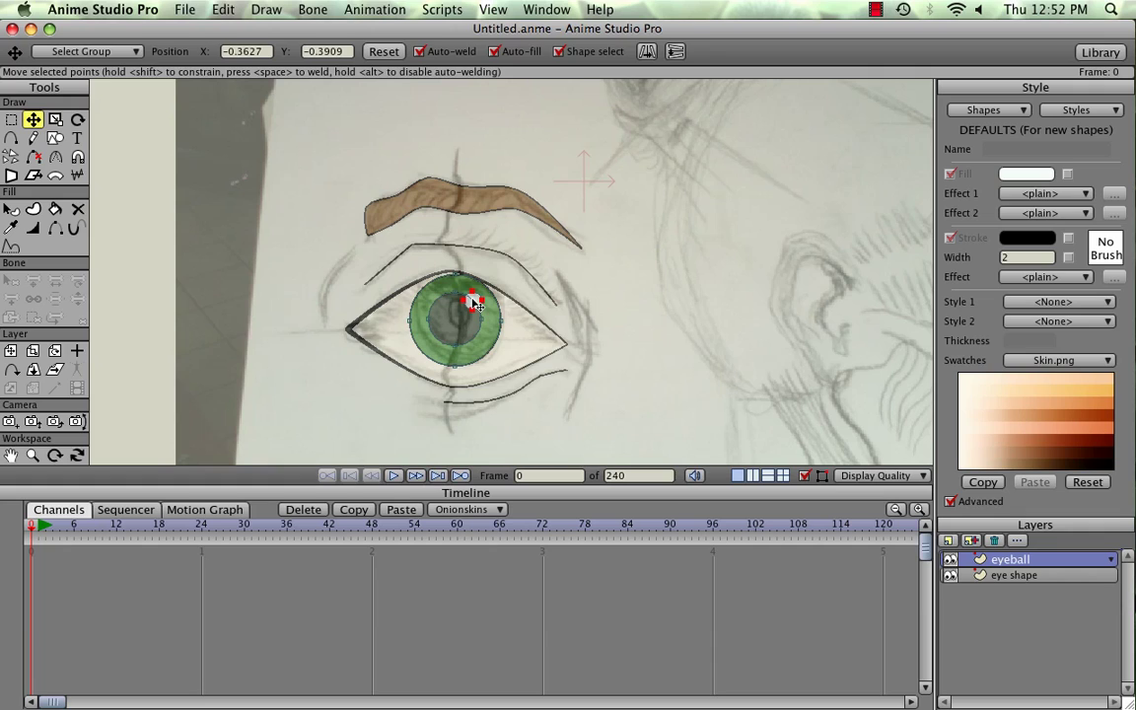
pyautogui.moveTo(474, 303); pyautogui.dragTo(478, 302)
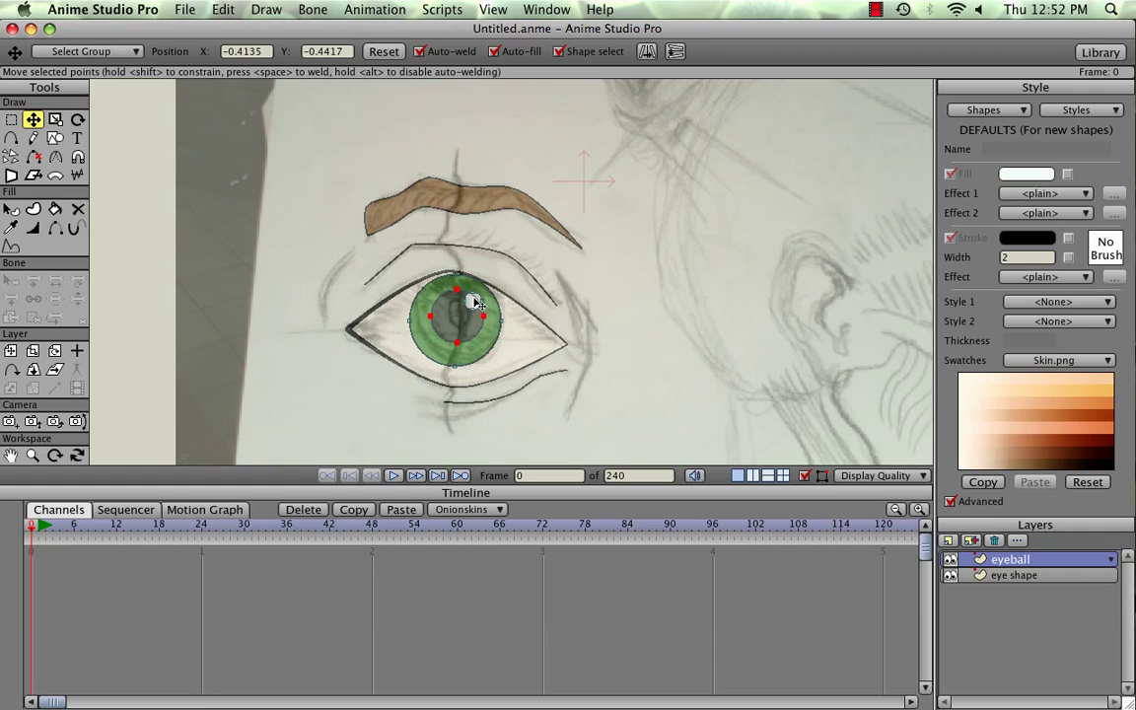
pyautogui.click(471, 310)
pyautogui.click(471, 310)
pyautogui.click(471, 311)
pyautogui.moveTo(471, 311); pyautogui.dragTo(476, 348)
# Step: Shrink the lower-left highlight with Scale Points
pyautogui.click(474, 344)
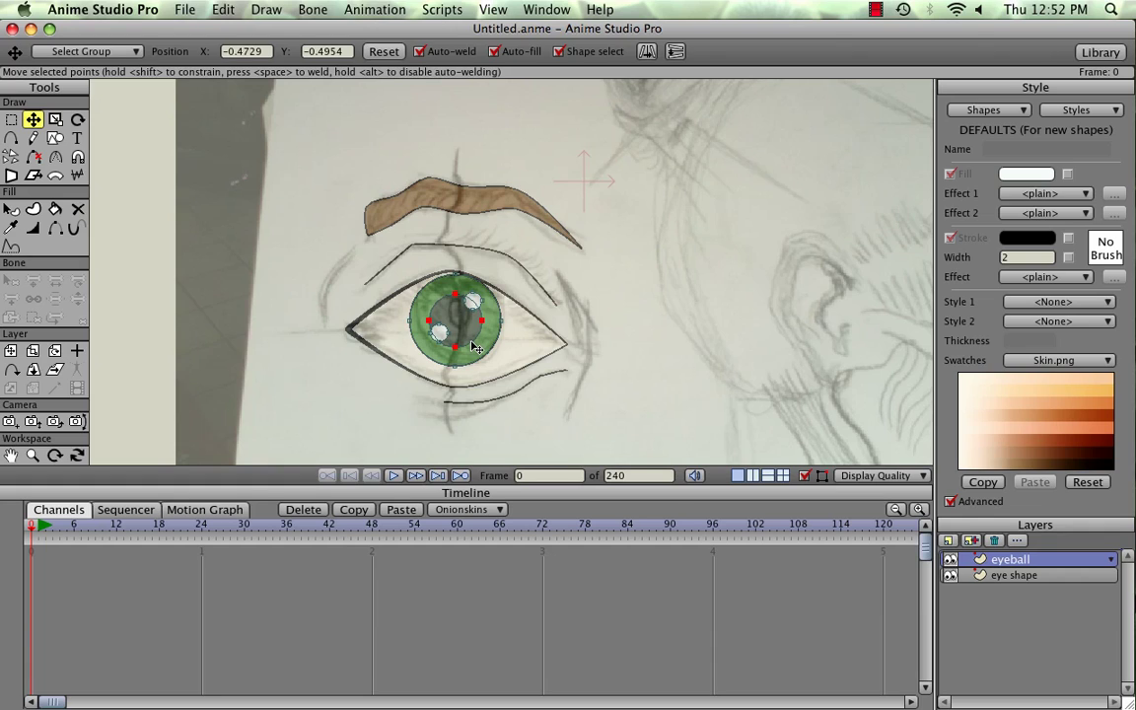
pyautogui.click(456, 342)
pyautogui.click(439, 337)
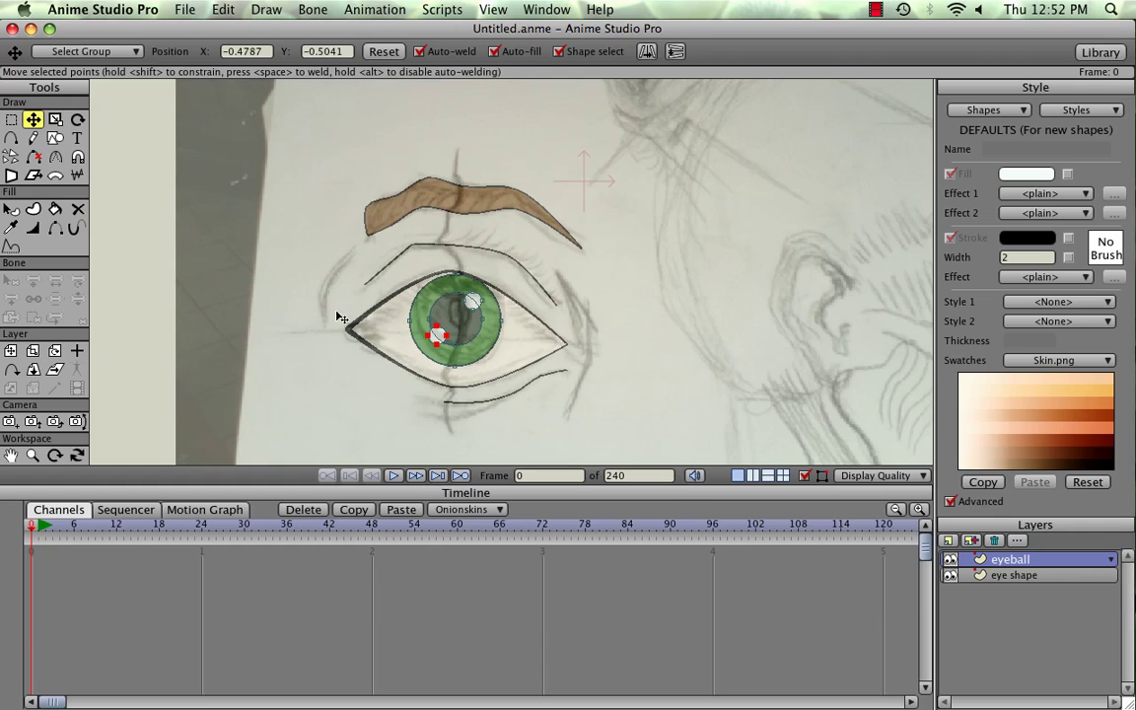
pyautogui.click(55, 120)
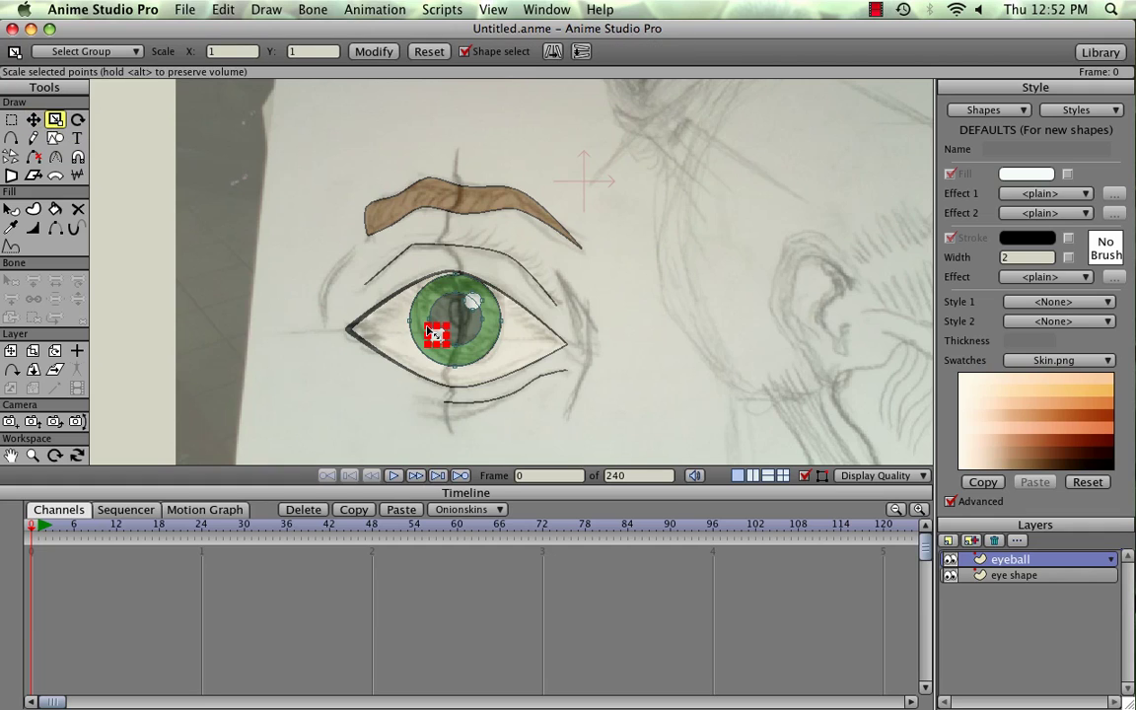
pyautogui.moveTo(434, 332); pyautogui.dragTo(435, 334)
# Step: Preview the render, then nudge the lower highlight slightly left and down
pyautogui.press('super+r')
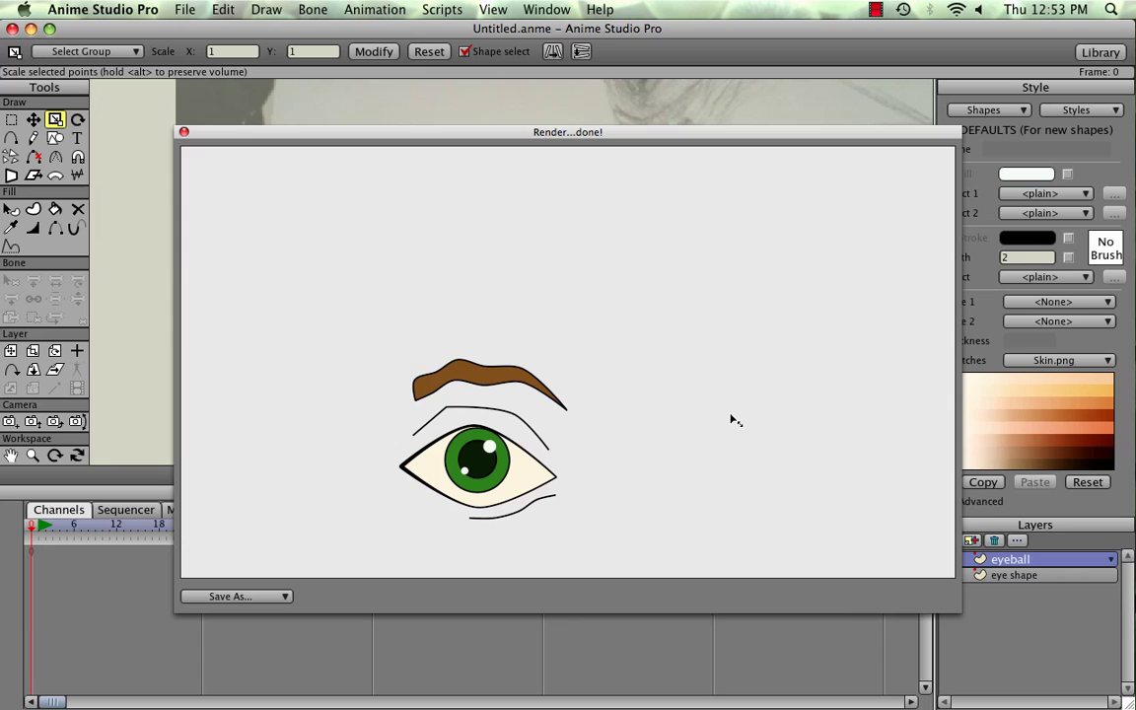
pyautogui.press('super+w')
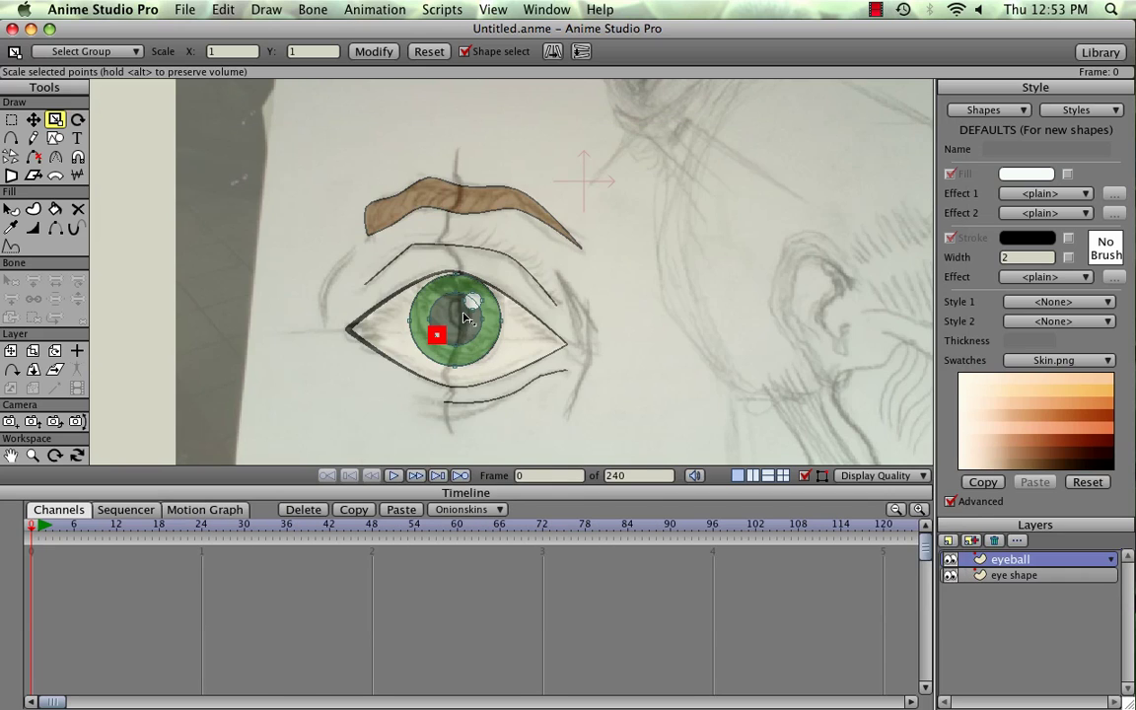
pyautogui.press('super+a')
pyautogui.click(33, 118)
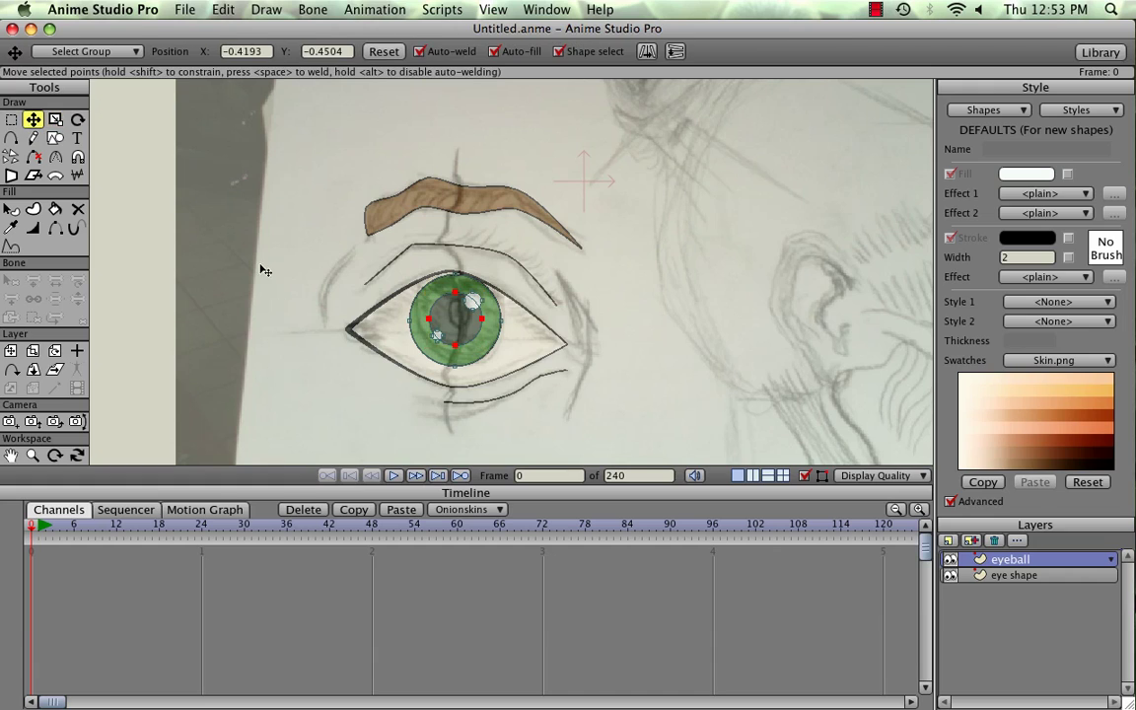
pyautogui.click(438, 336)
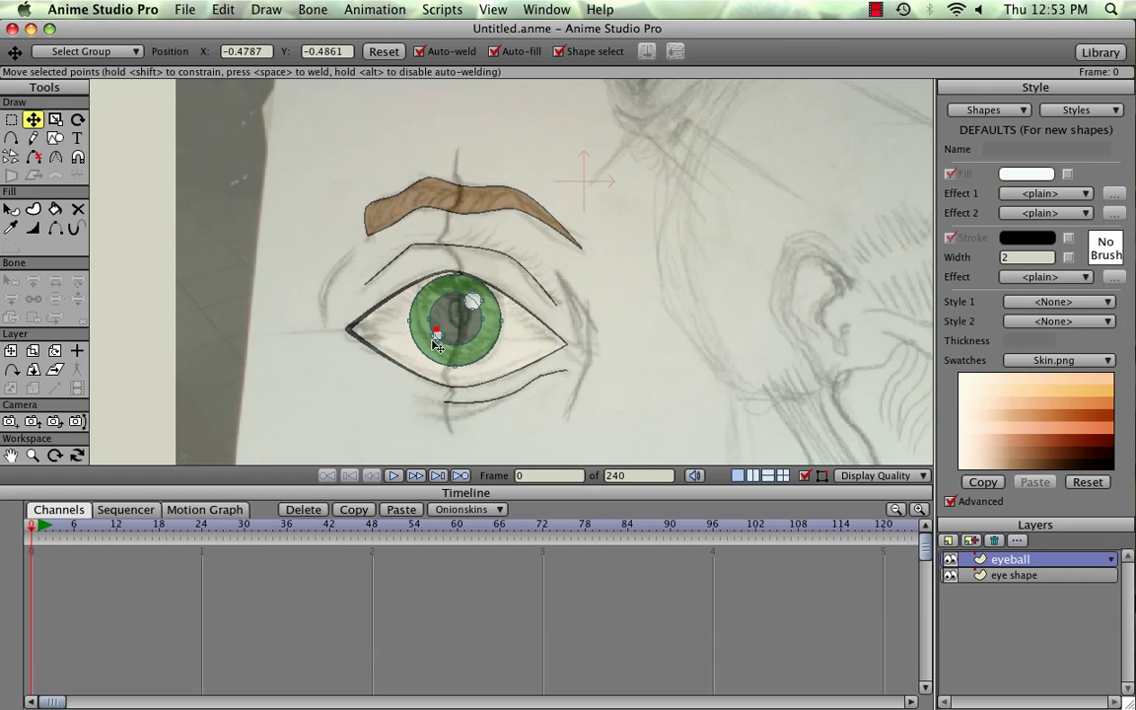
pyautogui.scroll(3, 674, 344)
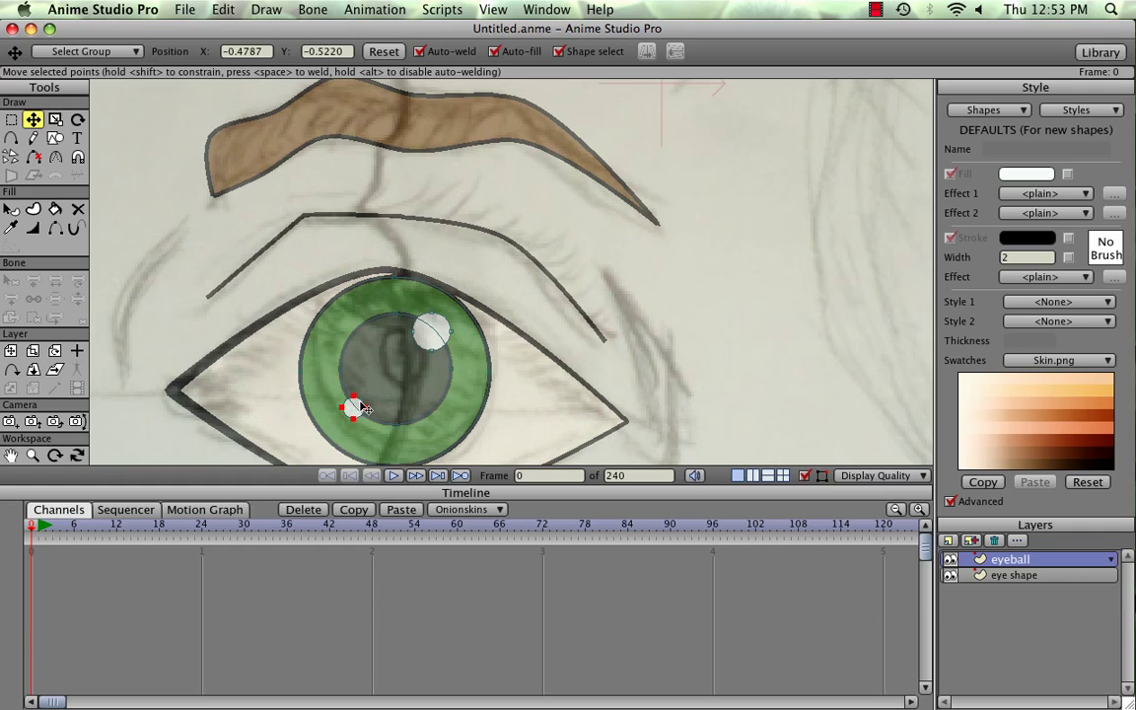
pyautogui.moveTo(367, 404); pyautogui.dragTo(362, 408)
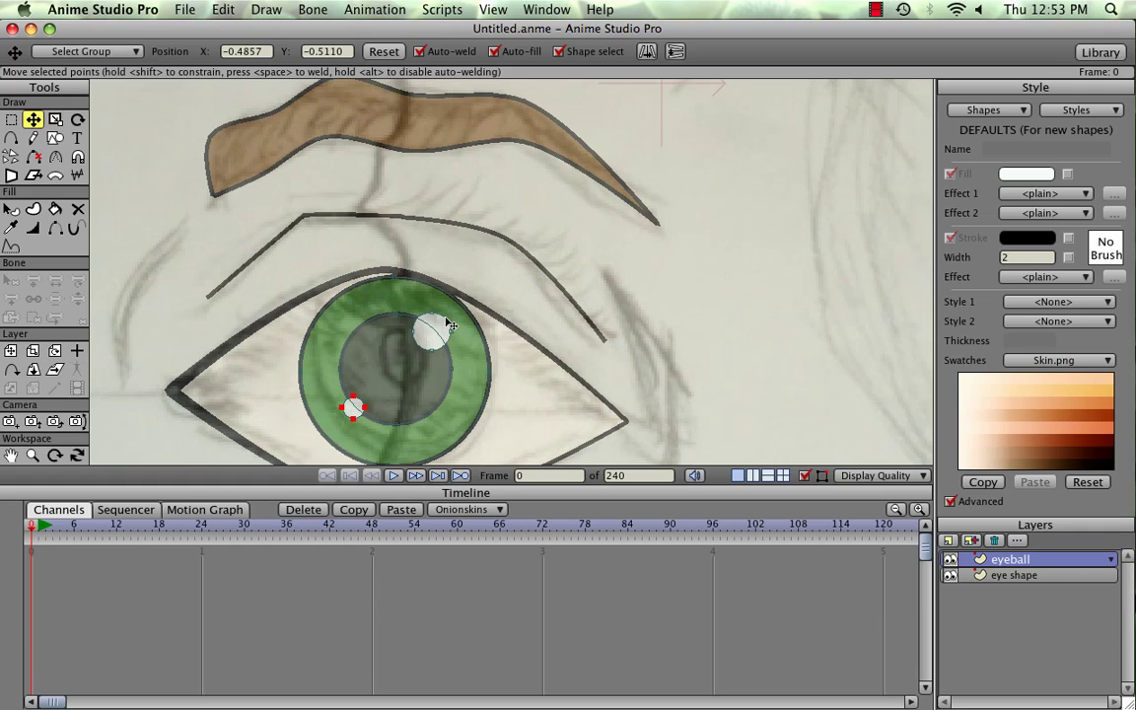
# Step: Scale the upper highlight down slightly with Scale Points
pyautogui.click(55, 120)
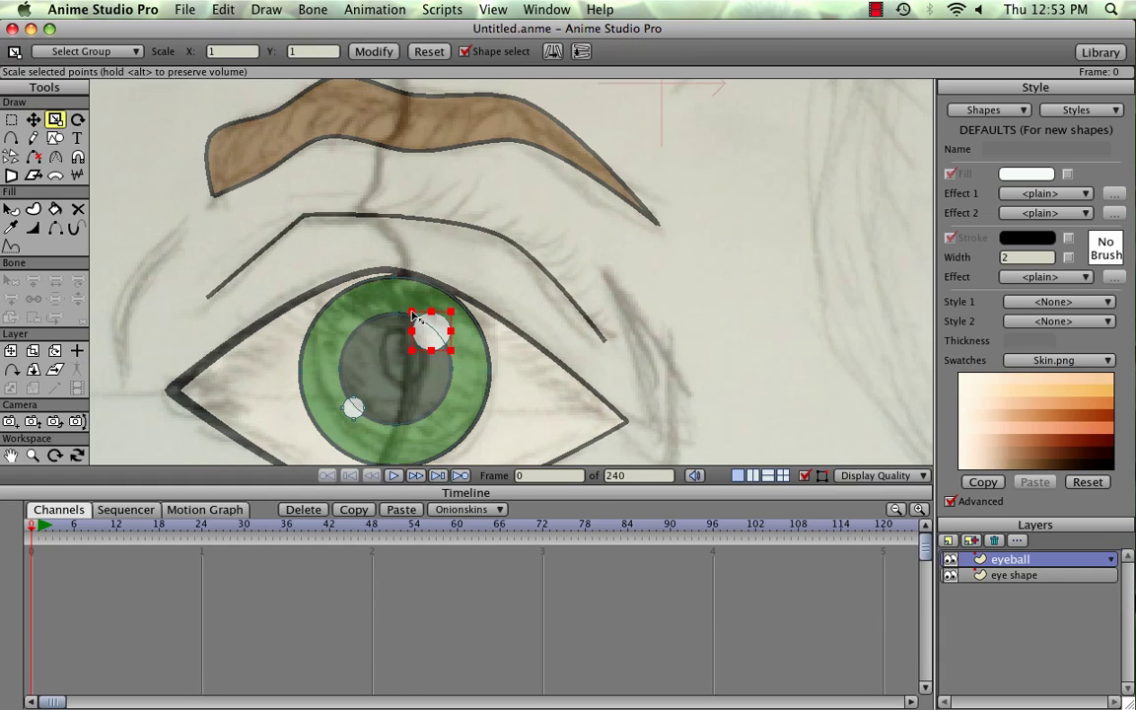
pyautogui.moveTo(413, 316); pyautogui.dragTo(415, 318)
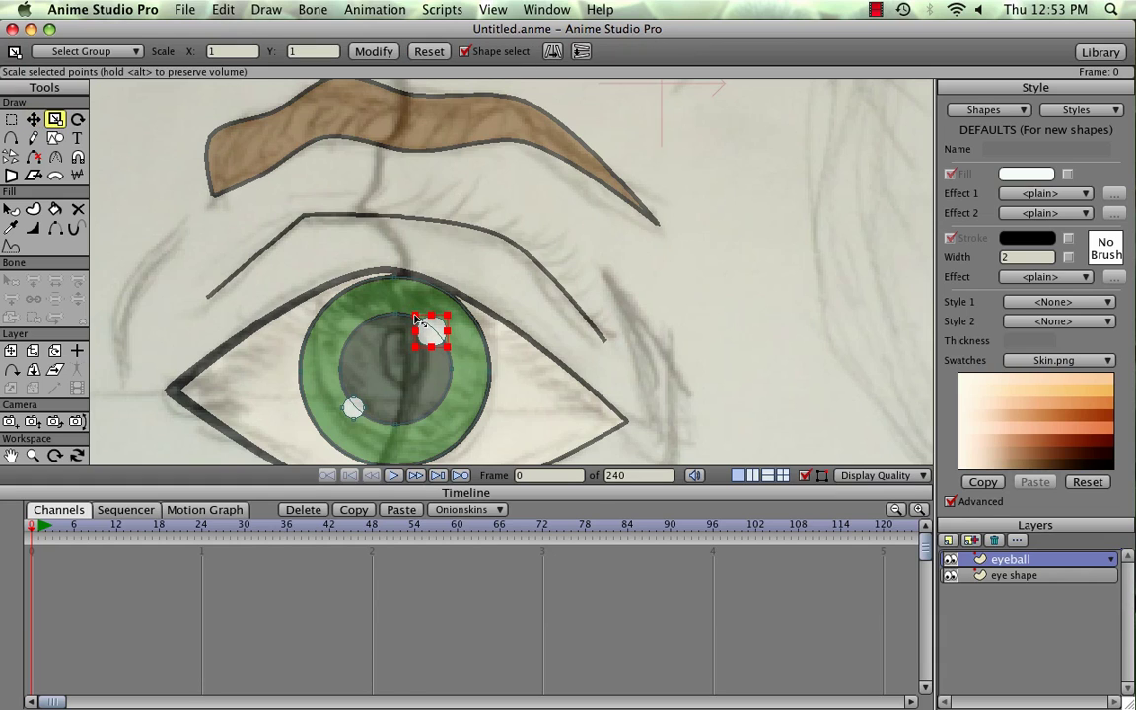
pyautogui.scroll(-3, 755, 388)
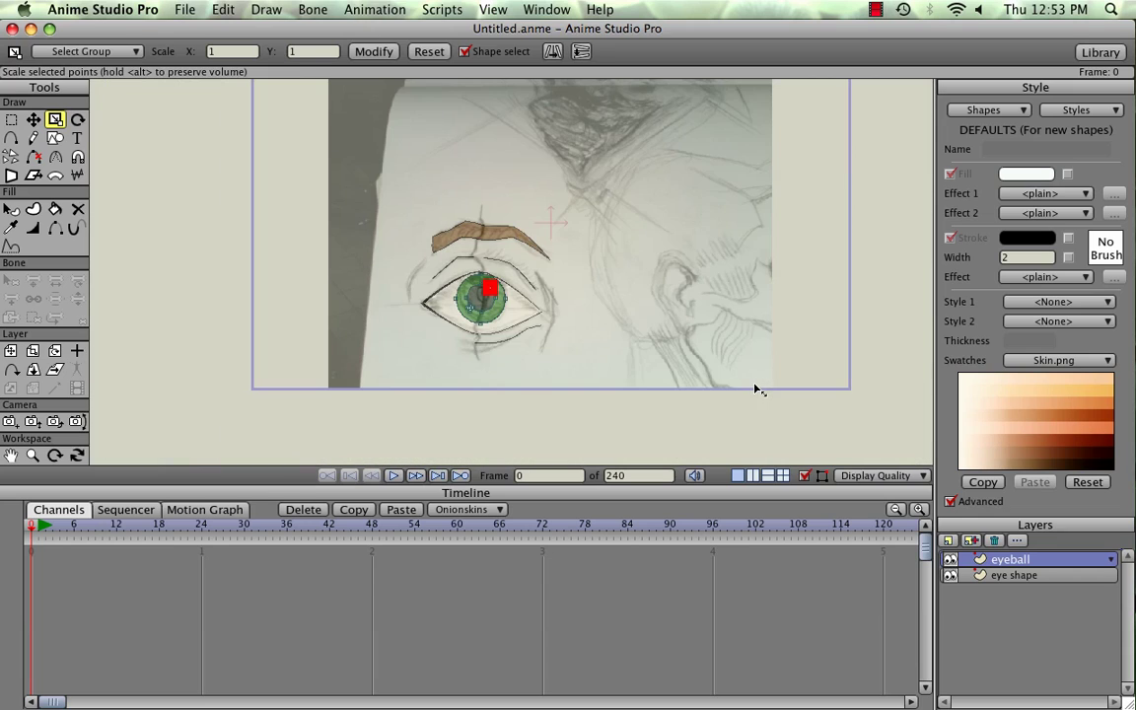
pyautogui.click(483, 10)
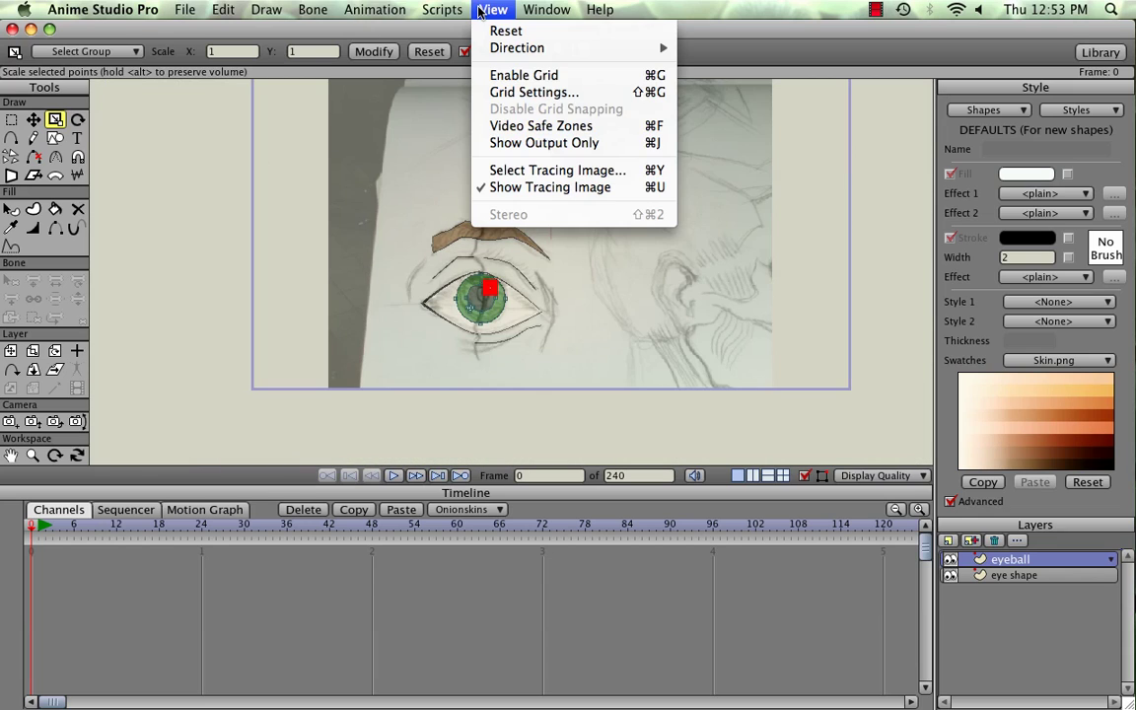
# Step: Turn off Show Tracing Image and render a preview of the finished eye
pyautogui.click(553, 190)
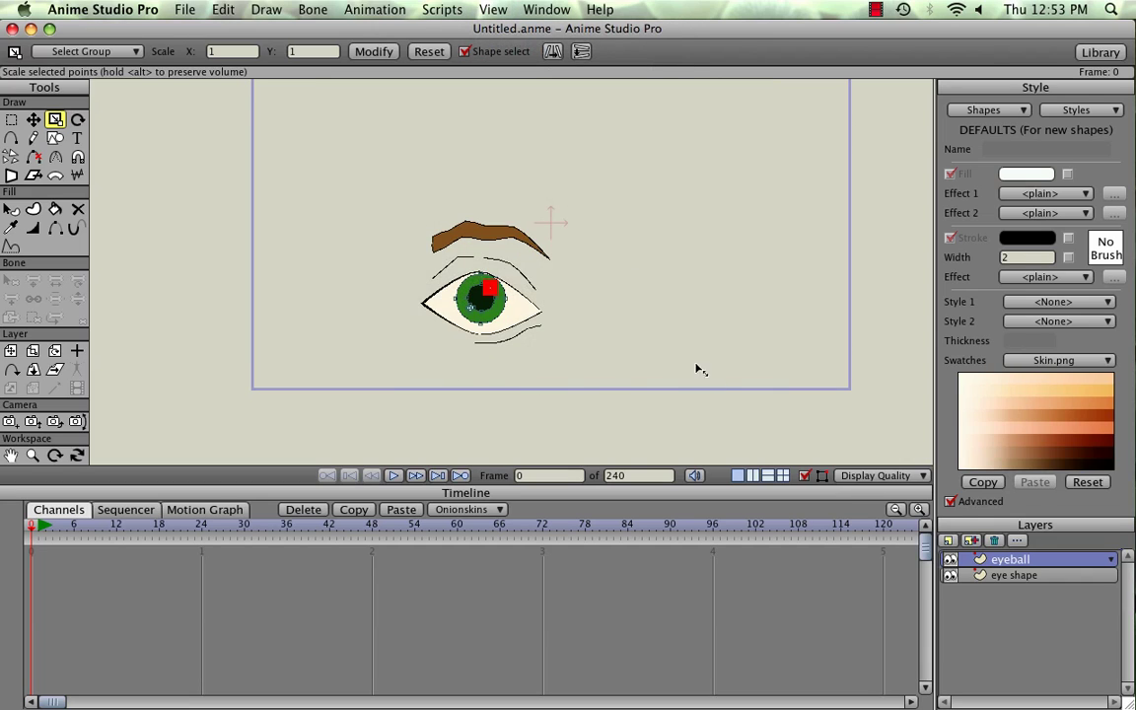
pyautogui.press('super+r')
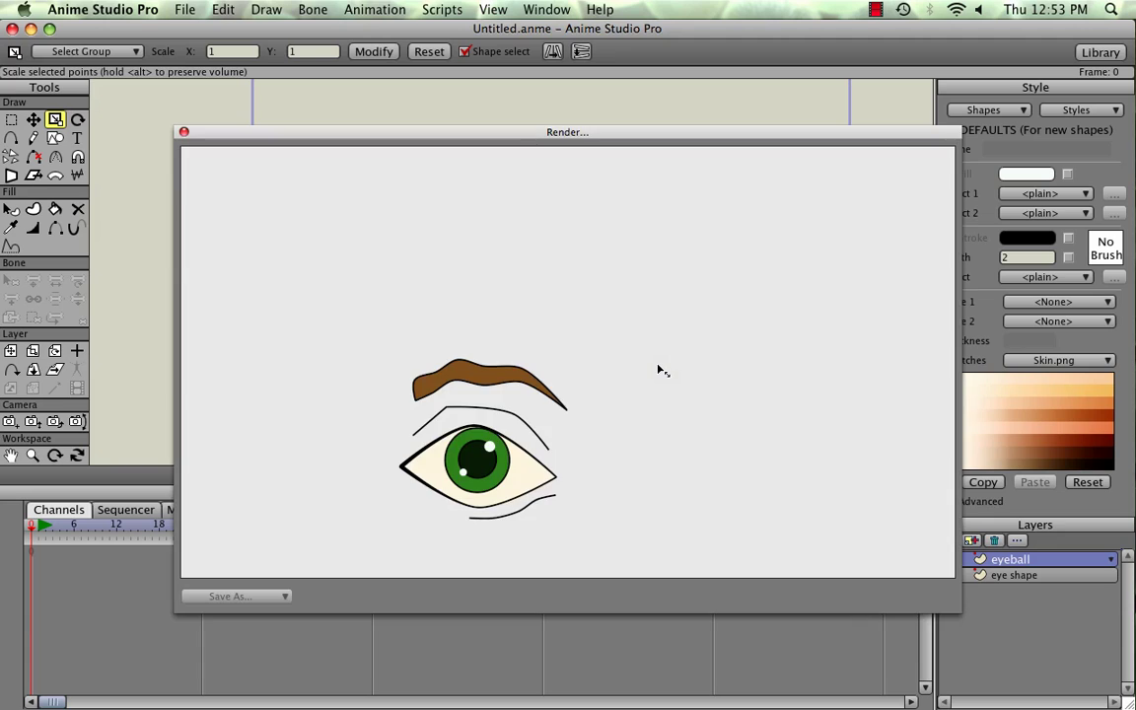
pyautogui.press('super+w')
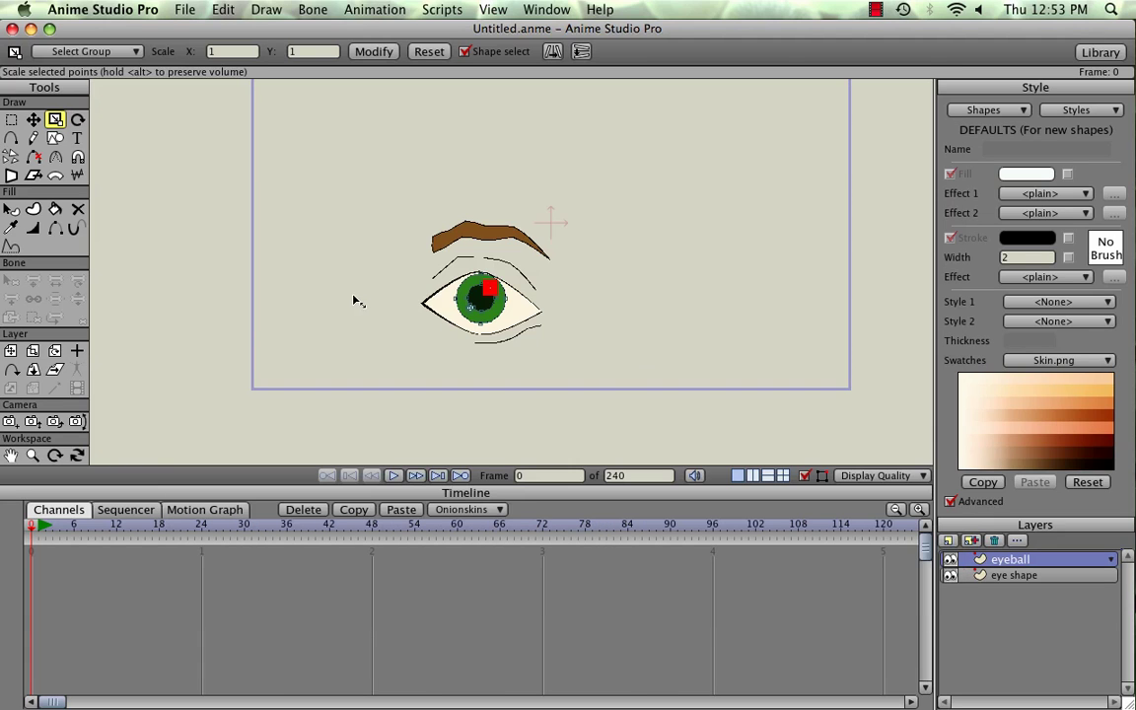
# Step: On the eye shape layer, select and copy all eye and brow points, then flip horizontally
pyautogui.click(1018, 577)
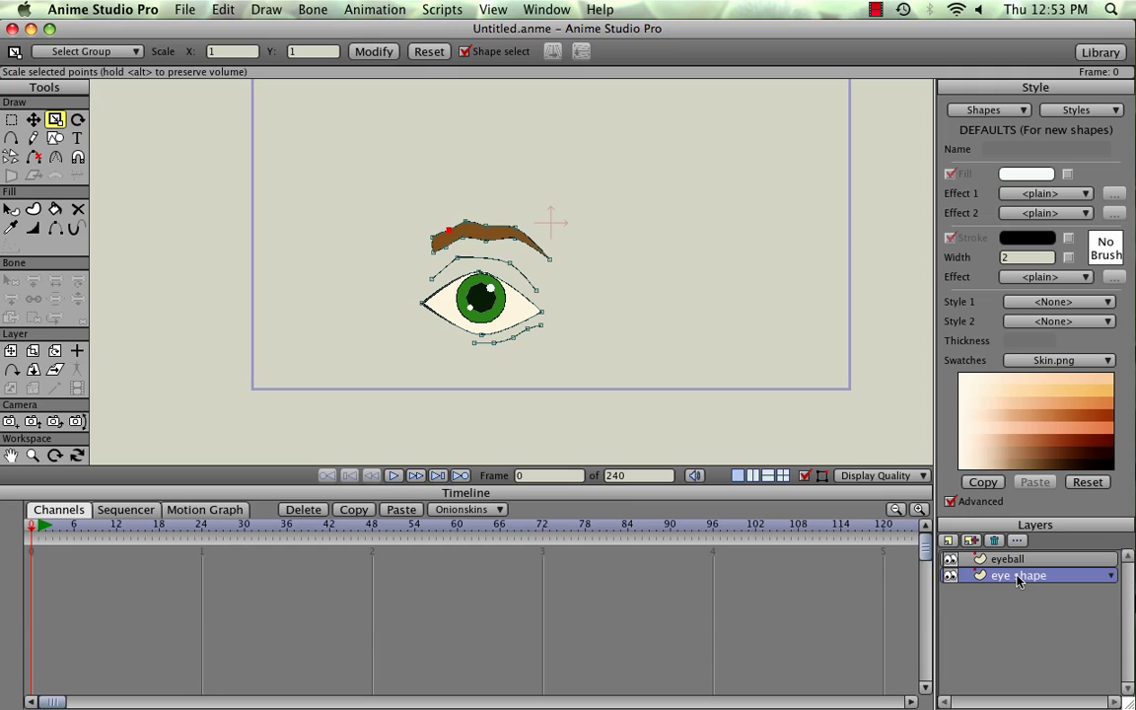
pyautogui.press('super+a')
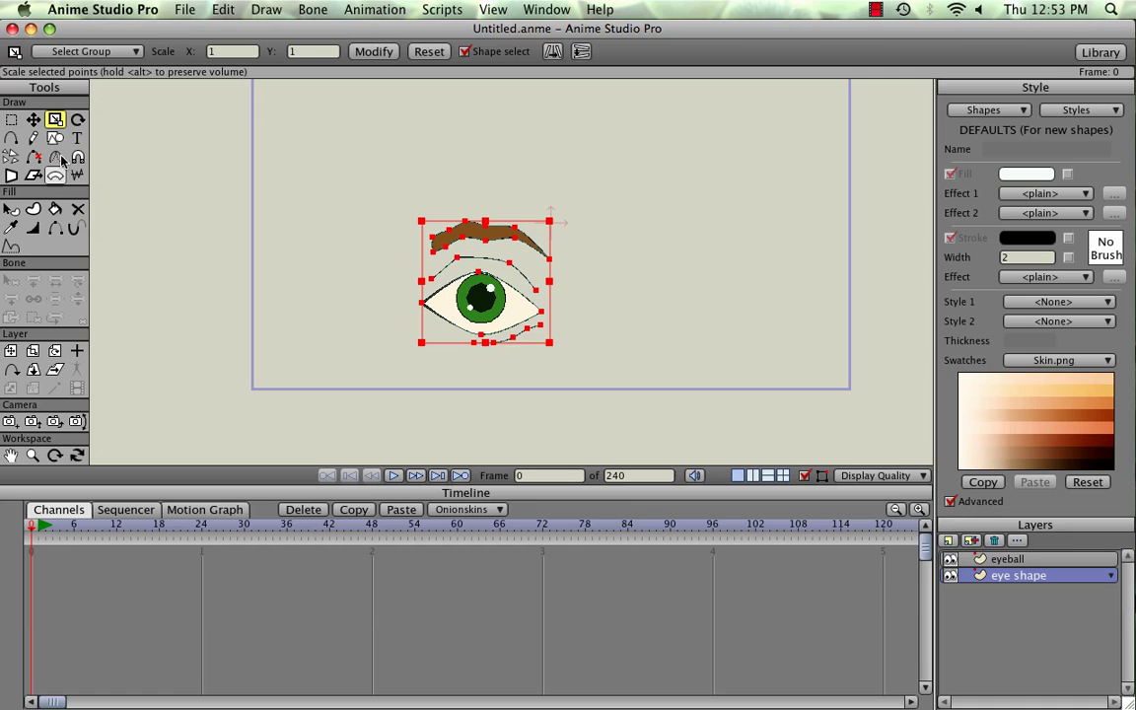
pyautogui.click(36, 122)
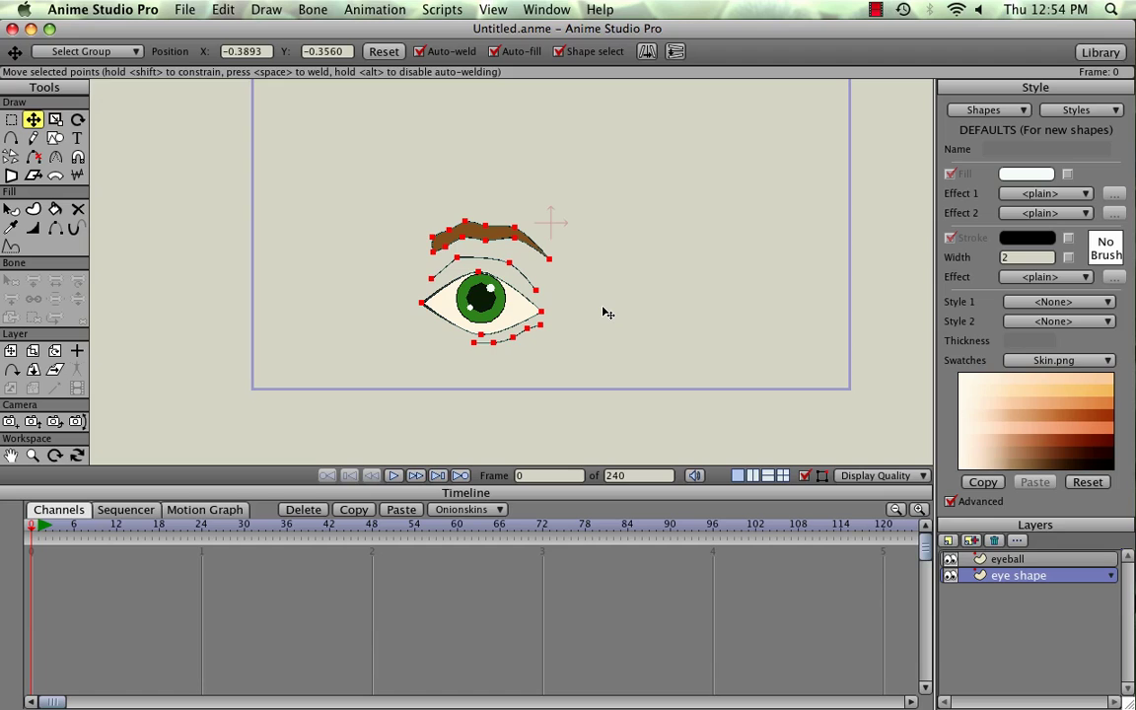
pyautogui.press('super+c')
pyautogui.click(647, 52)
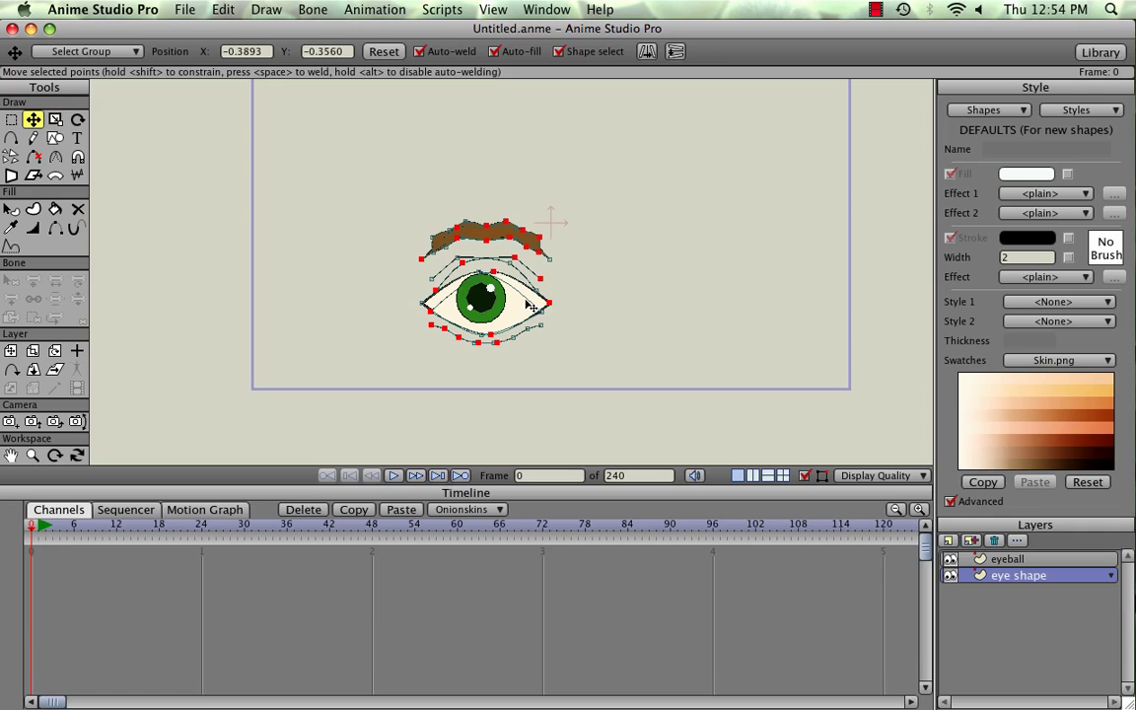
# Step: Stretch the eyebrow's right end outward and paste an eye-white duplicate moved to the right
pyautogui.click(503, 233)
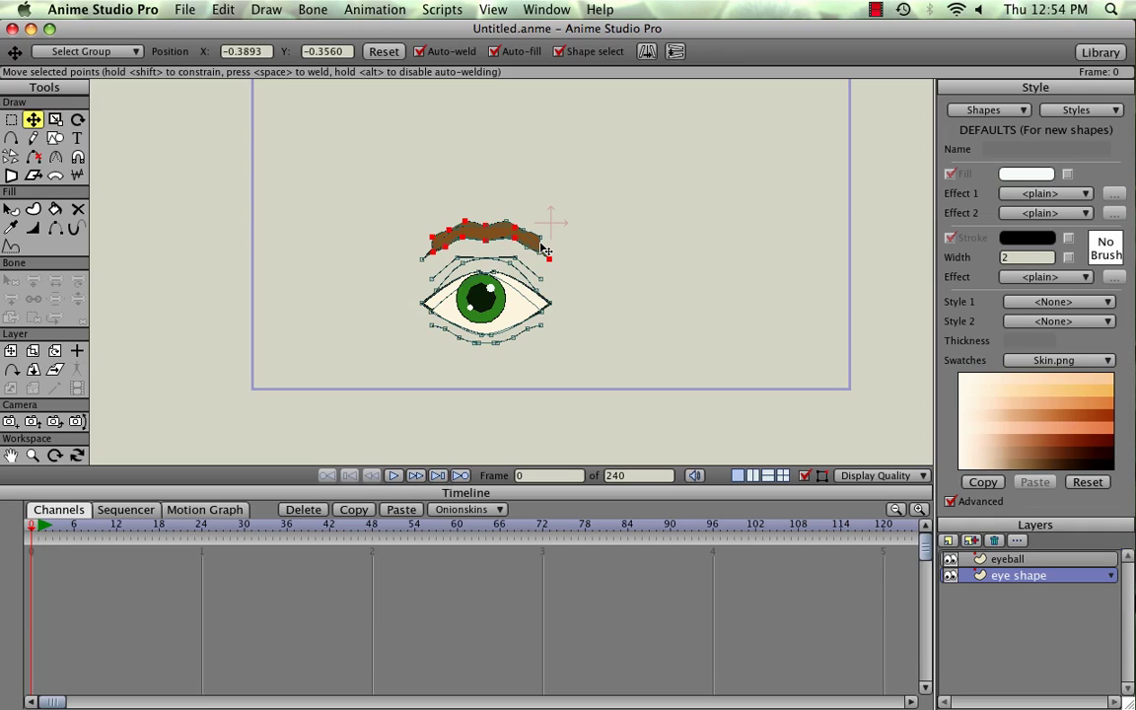
pyautogui.moveTo(542, 242); pyautogui.dragTo(720, 251)
pyautogui.click(493, 276)
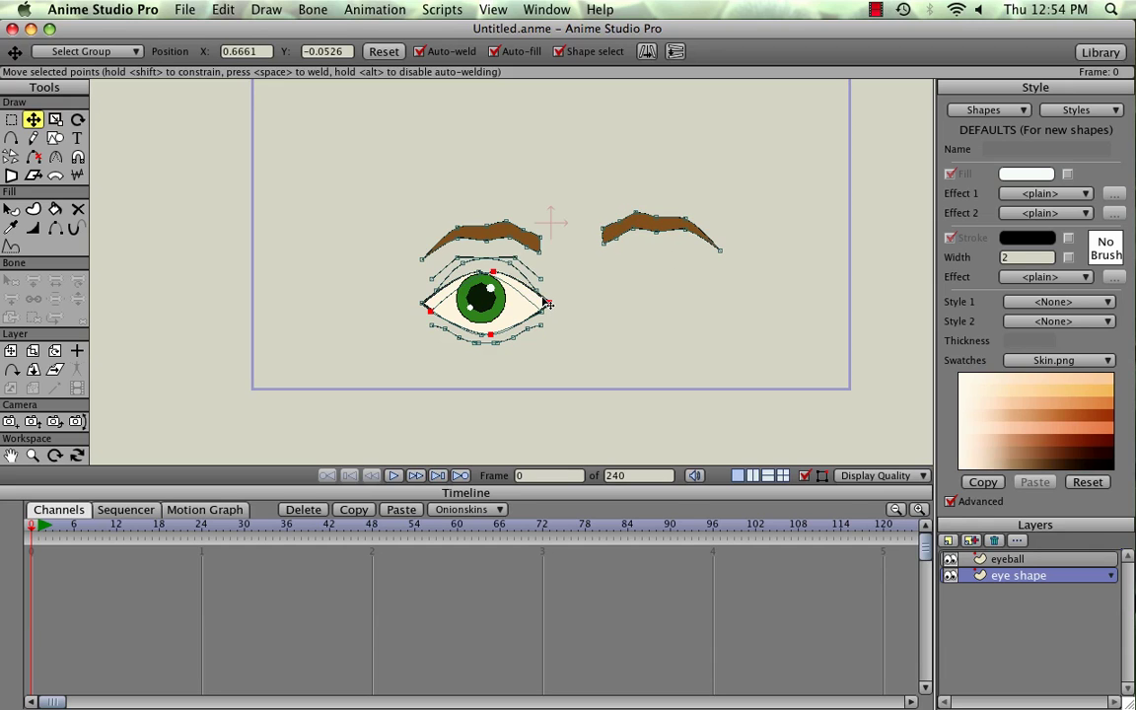
pyautogui.hotkey('ctrl', 'c')
pyautogui.hotkey('ctrl', 'v')
pyautogui.moveTo(493, 276); pyautogui.dragTo(712, 288)
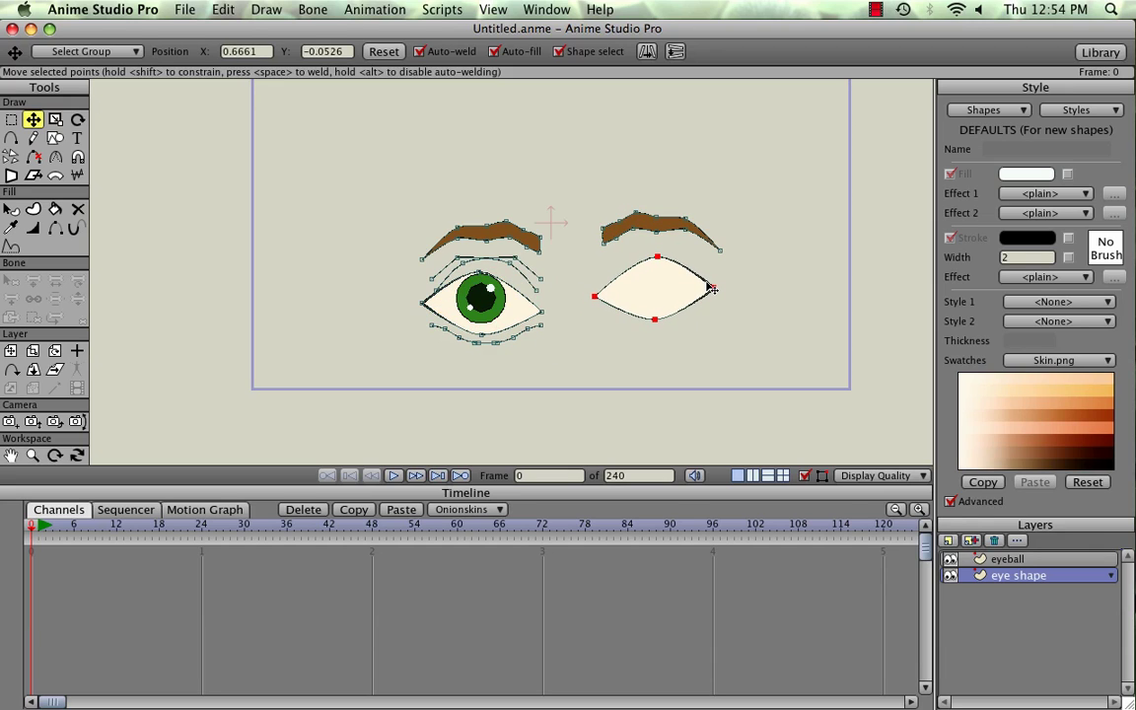
pyautogui.moveTo(489, 306); pyautogui.dragTo(526, 344)
# Step: Undo the stray copies, move the eye and brow copy right, and flip it horizontally
pyautogui.click(496, 343)
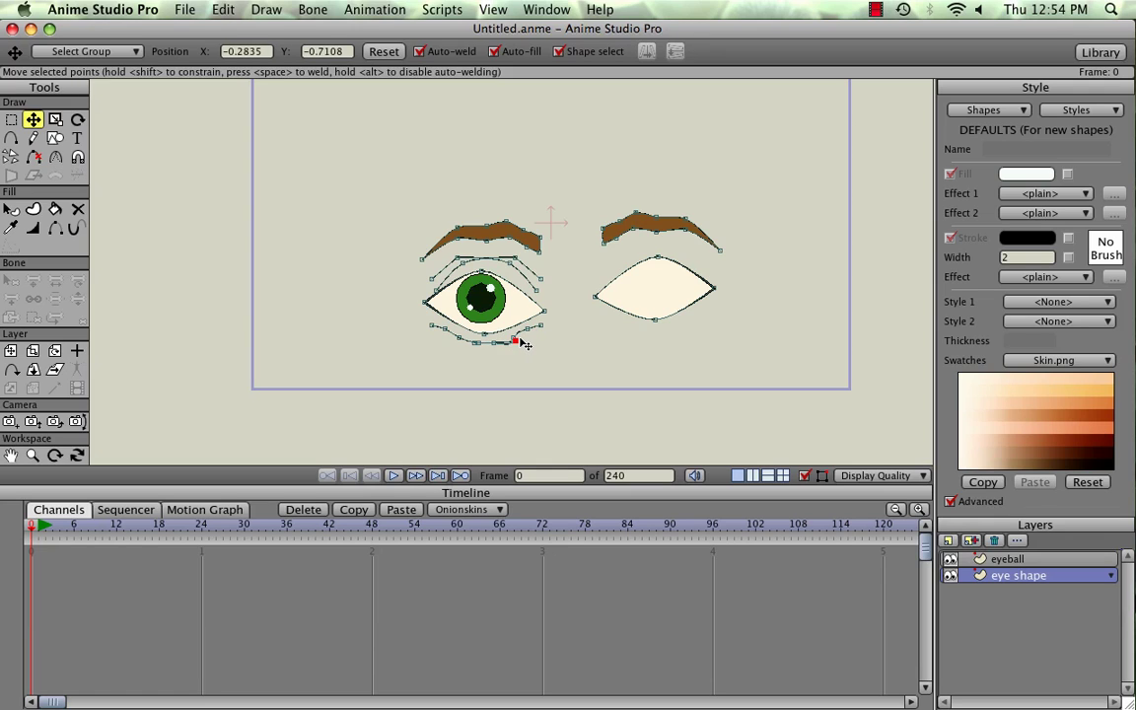
pyautogui.hotkey('ctrl', 'z')
pyautogui.hotkey('ctrl', 'z')
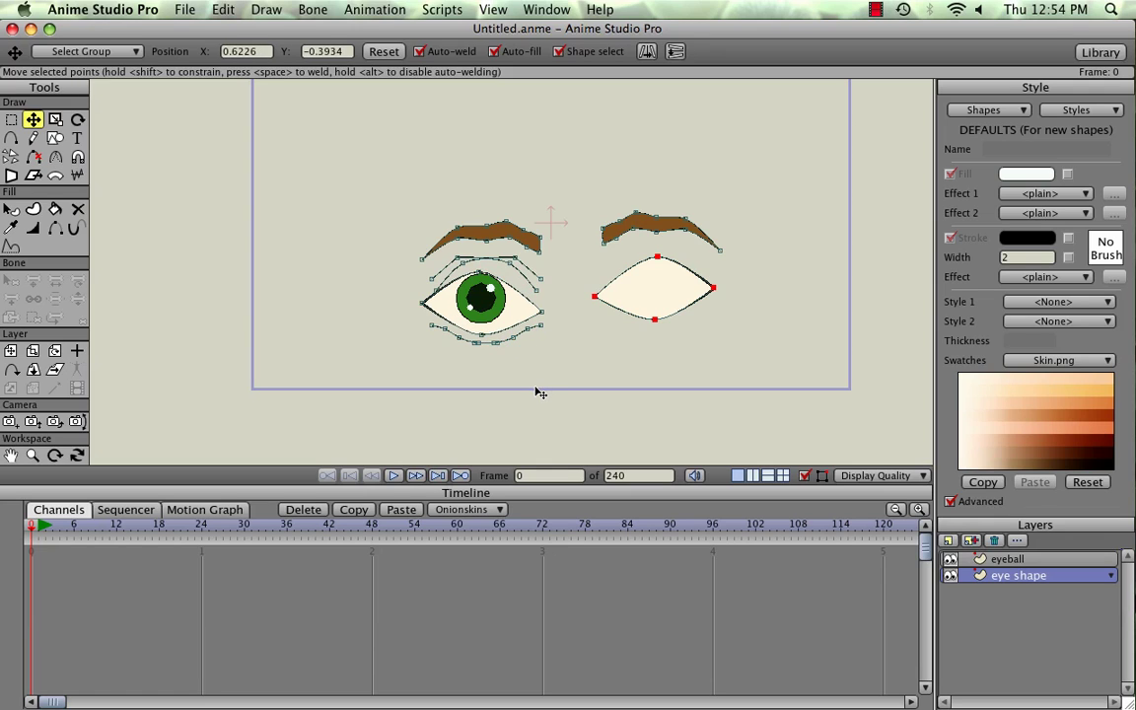
pyautogui.hotkey('ctrl', 'z')
pyautogui.hotkey('ctrl', 'z')
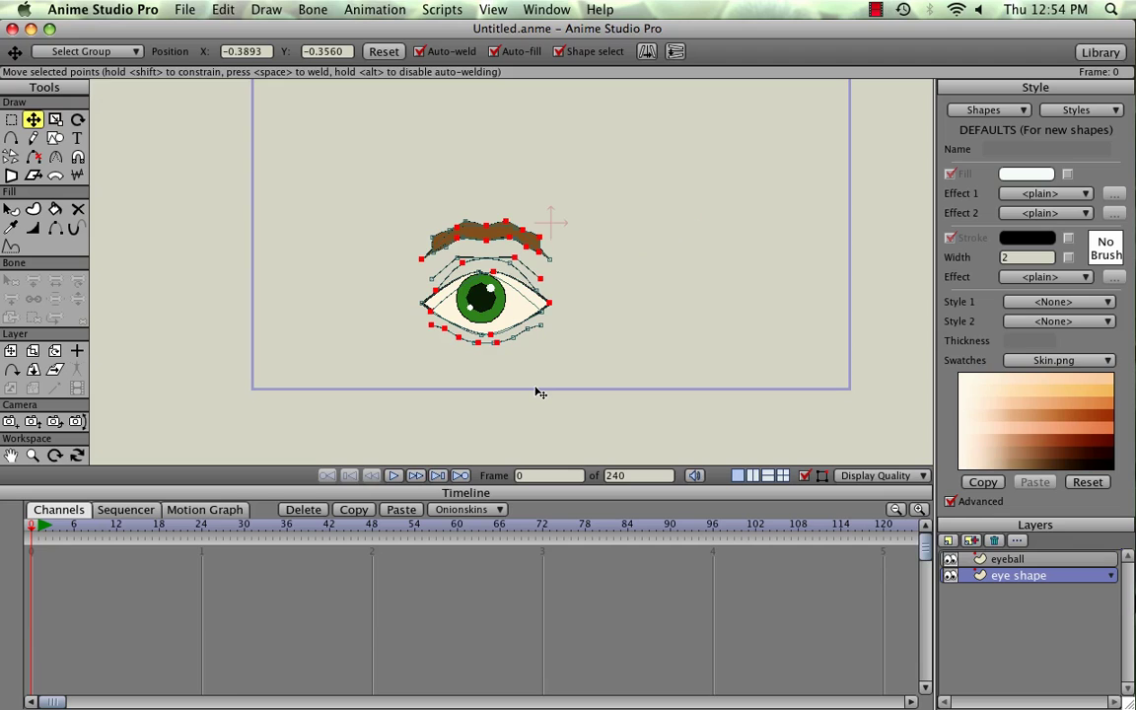
pyautogui.hotkey('ctrl', 'z')
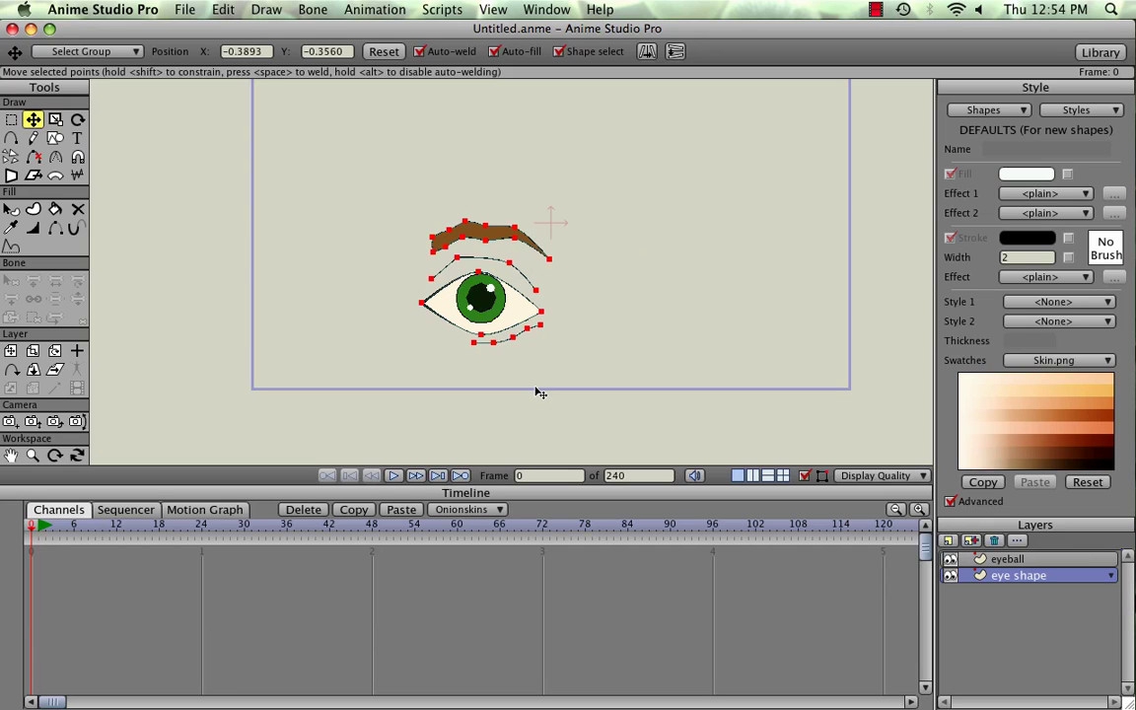
pyautogui.hotkey('ctrl', 'z')
pyautogui.moveTo(527, 312); pyautogui.dragTo(521, 304)
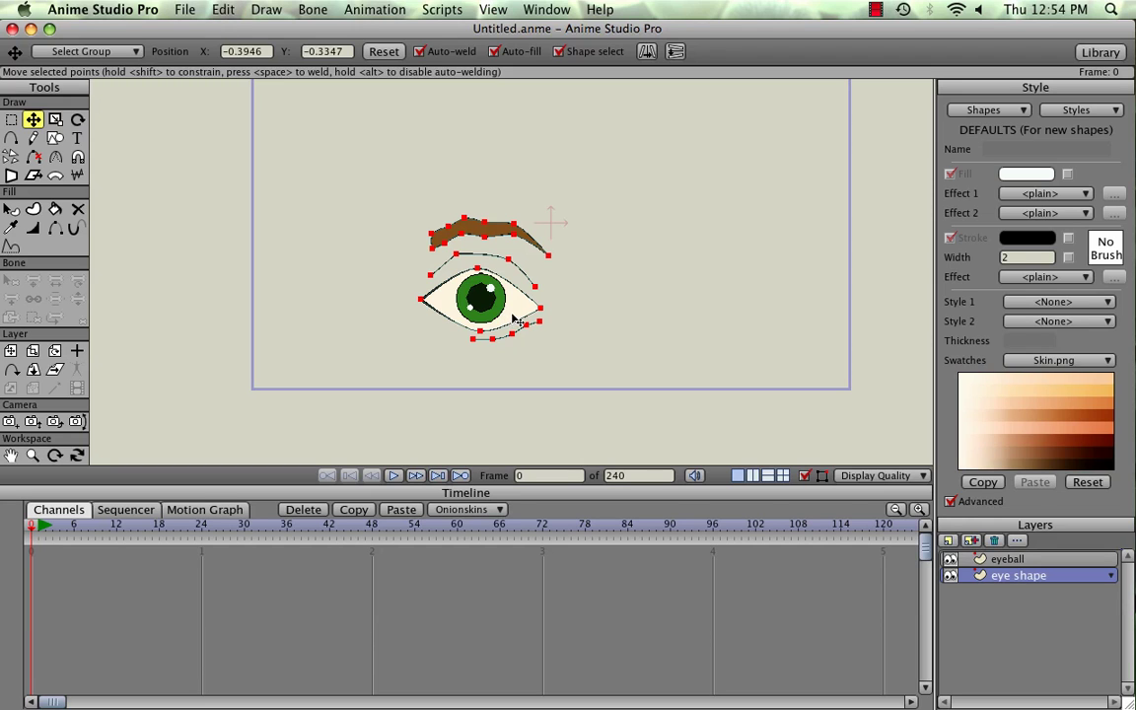
pyautogui.moveTo(471, 288); pyautogui.dragTo(696, 313)
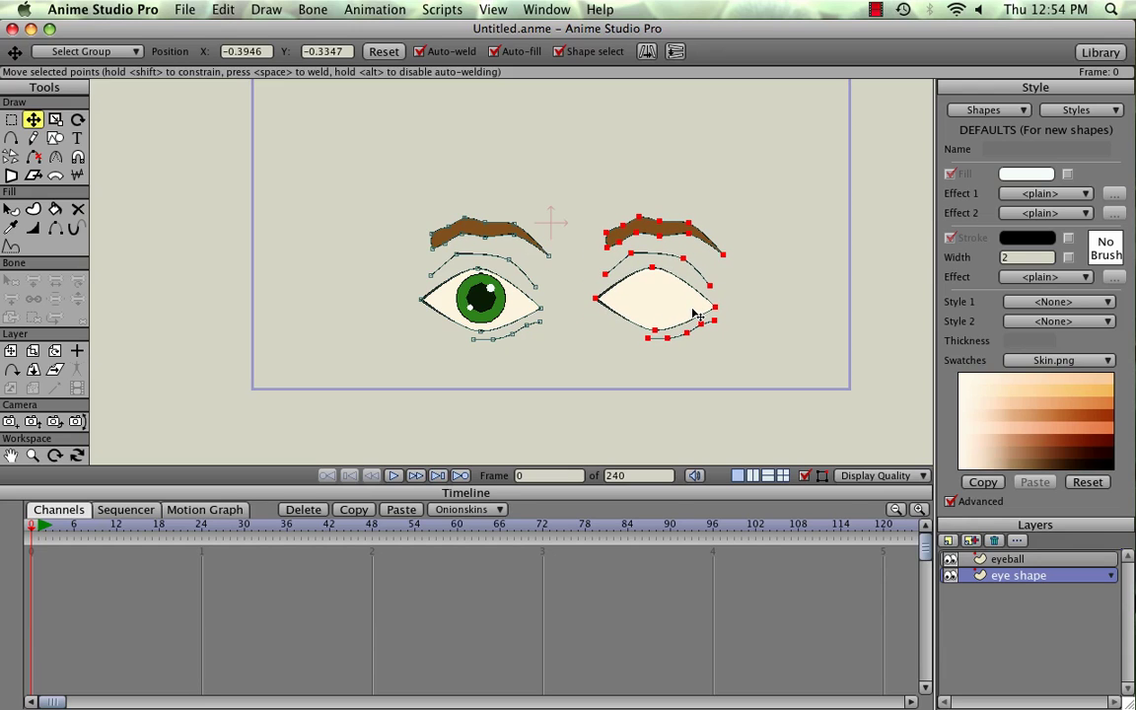
pyautogui.click(646, 53)
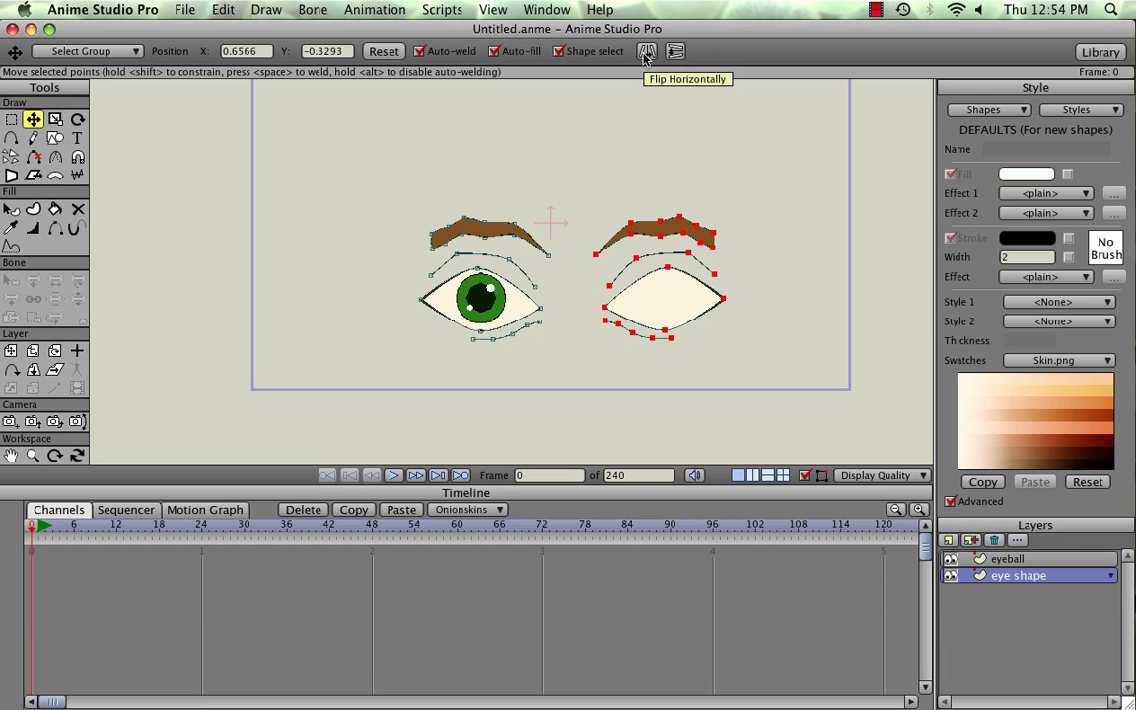
# Step: Copy the eyeball layer's iris, pupil and highlights into the right eye, then preview the render
pyautogui.click(1016, 560)
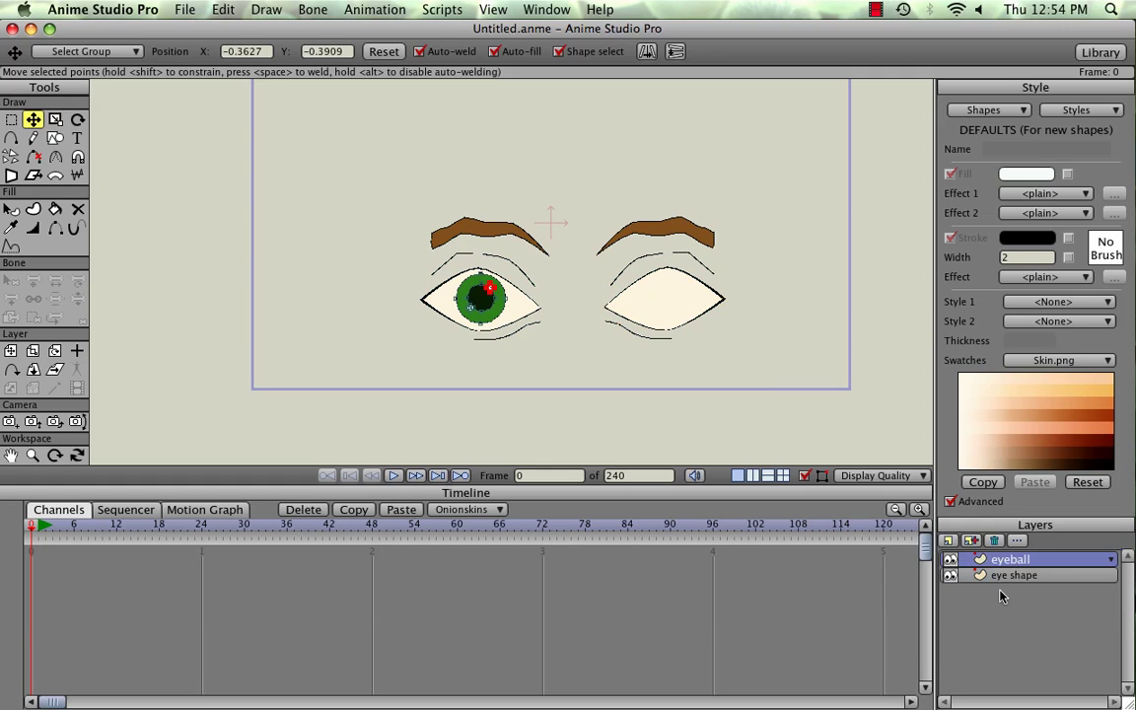
pyautogui.press('super+a')
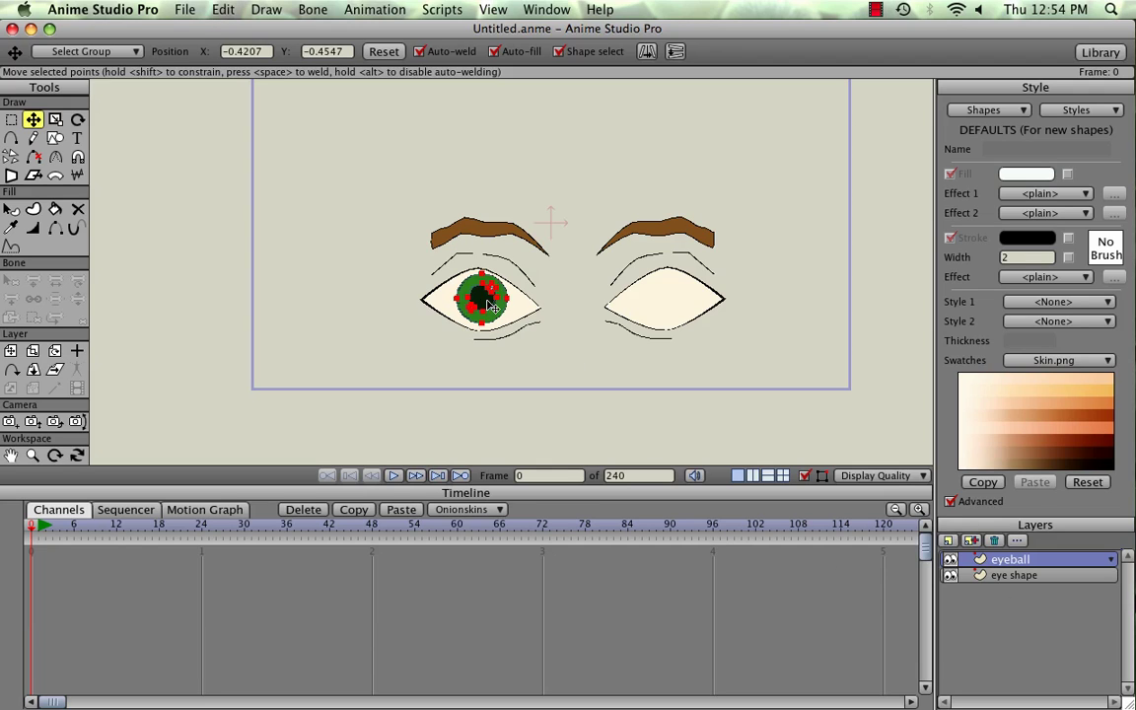
pyautogui.moveTo(483, 307); pyautogui.dragTo(669, 306)
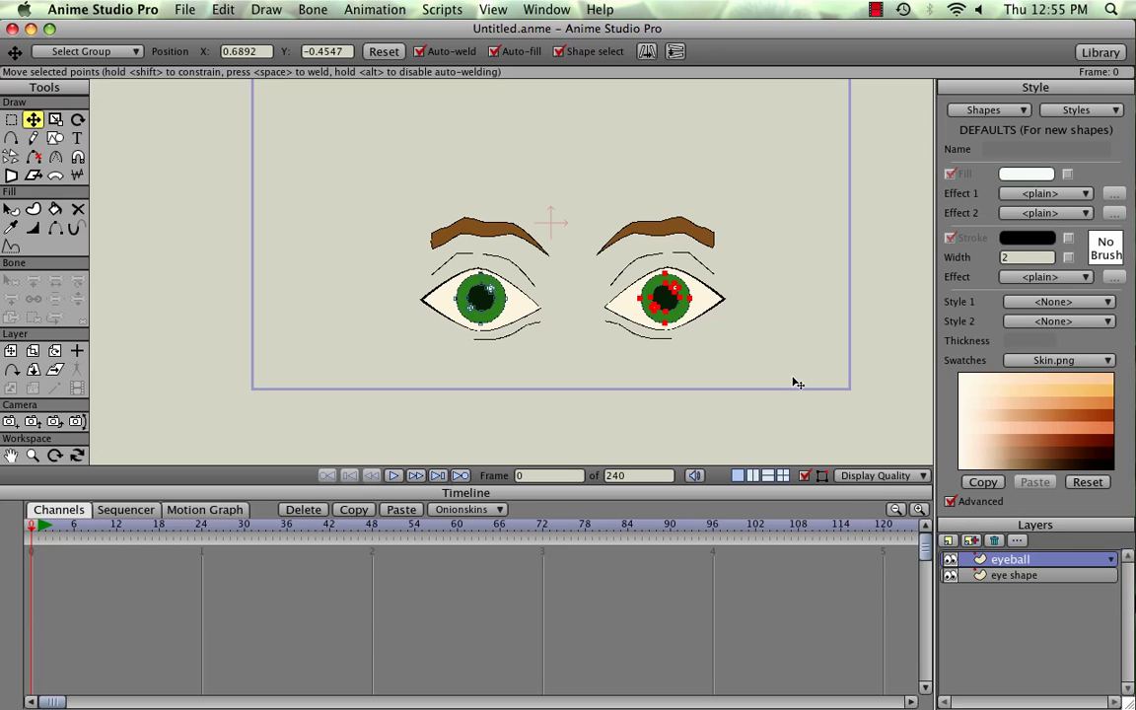
pyautogui.press('super+r')
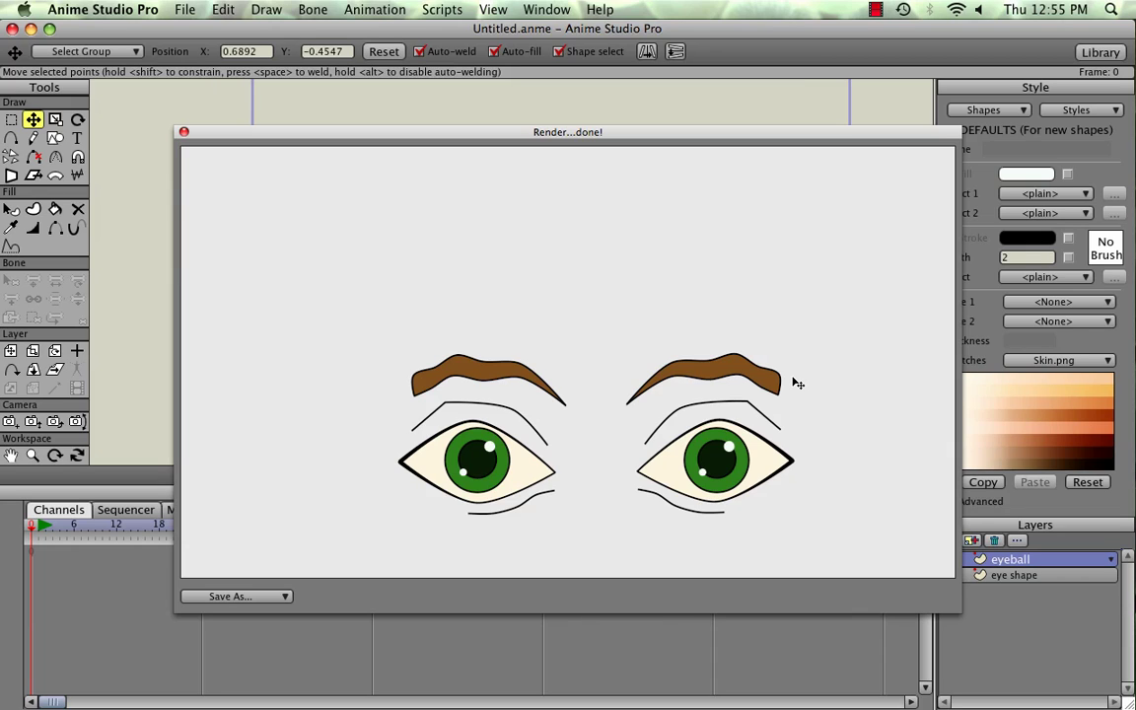
pyautogui.press('super+w')
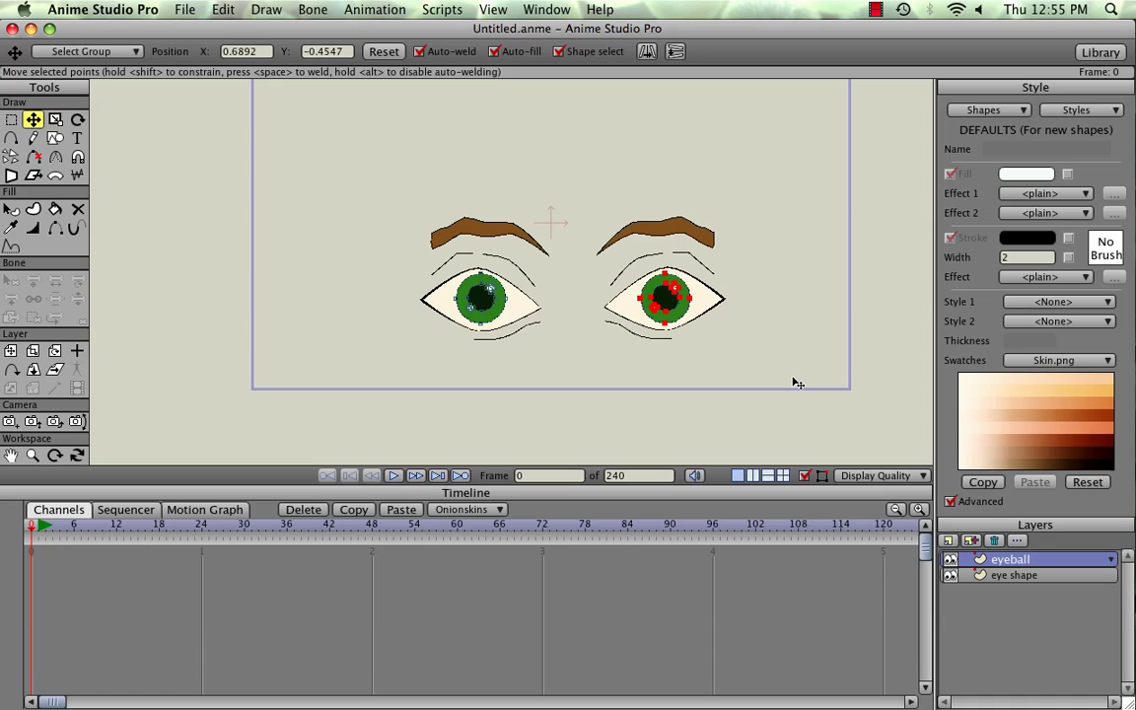
# Step: Add a new bone layer, Layer 3, and drag the eye shape layer into it
pyautogui.click(949, 542)
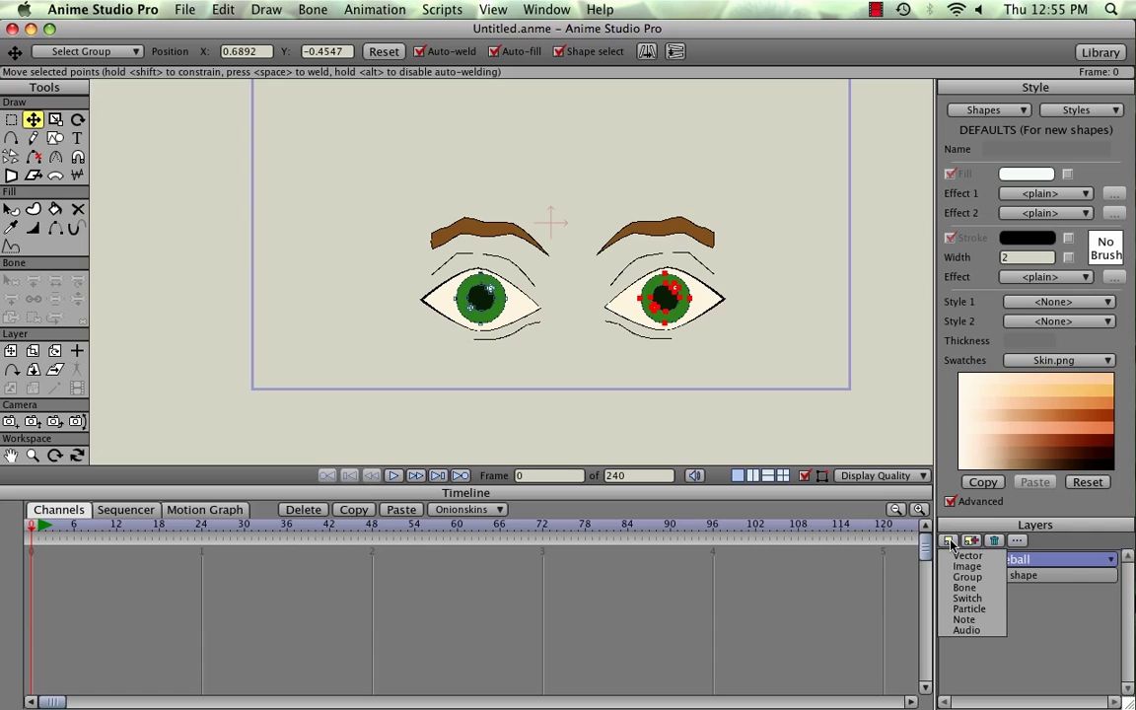
pyautogui.click(967, 588)
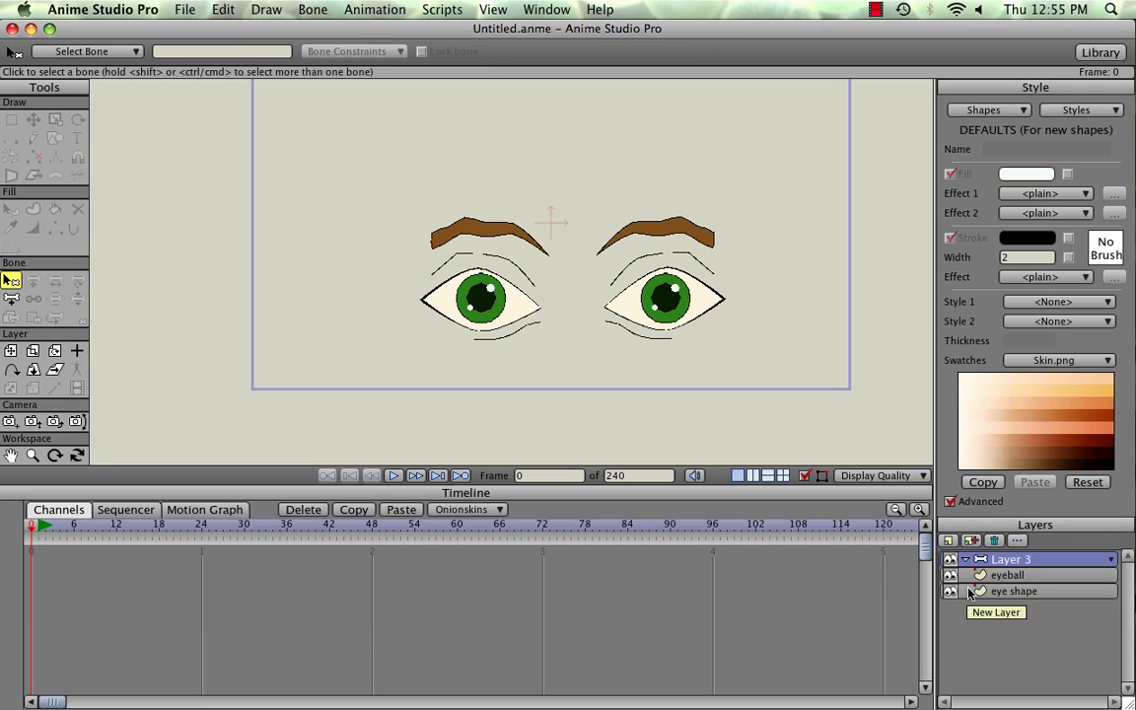
pyautogui.click(998, 594)
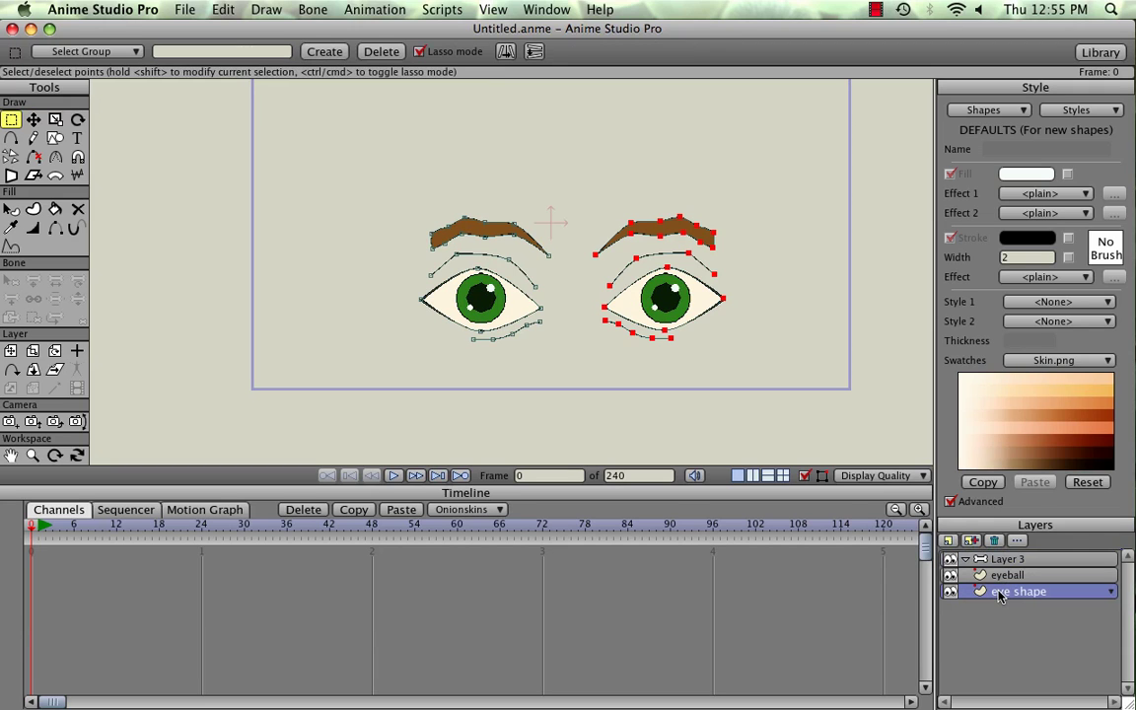
pyautogui.moveTo(997, 592)
pyautogui.mouseDown()
pyautogui.moveTo(1004, 562)
pyautogui.moveTo(1007, 596)
pyautogui.moveTo(1009, 564)
pyautogui.mouseUp()
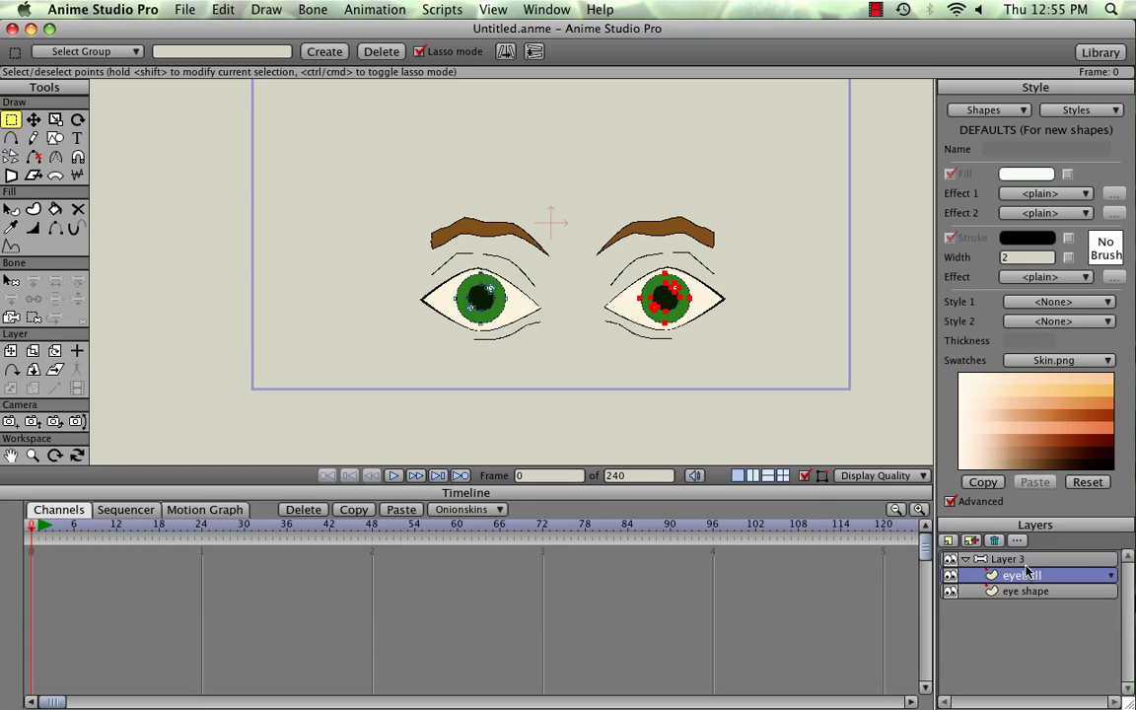
# Step: Set Layer 3's masking to Hide all
pyautogui.doubleClick(1015, 560)
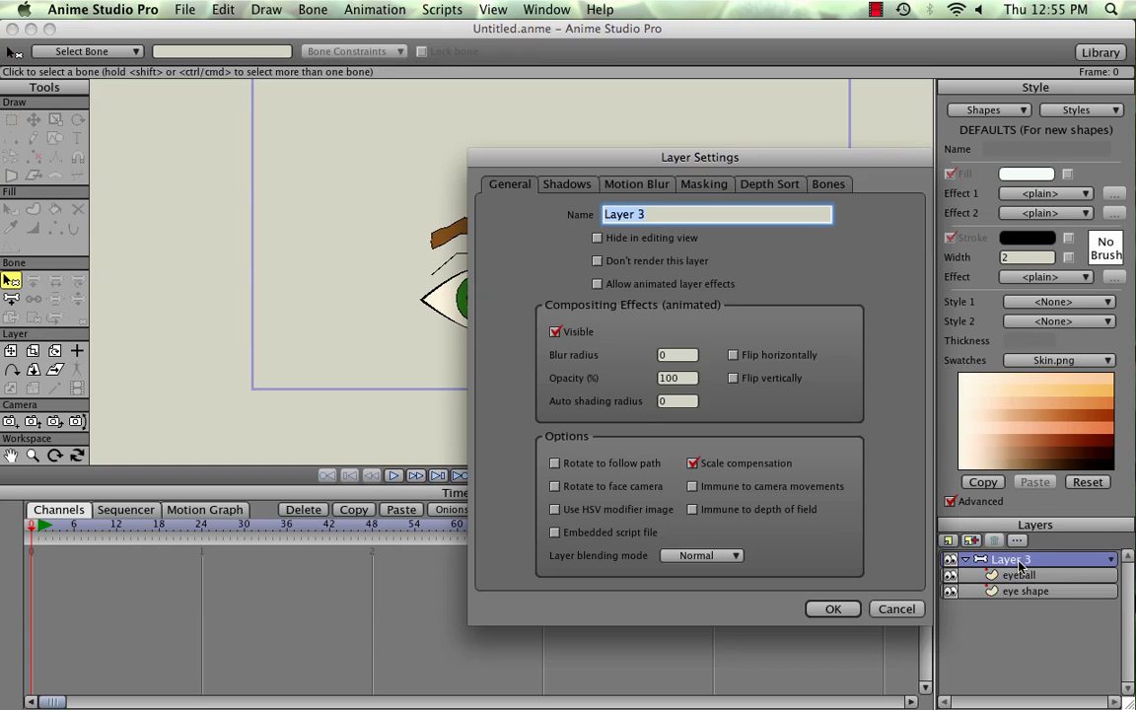
pyautogui.click(704, 185)
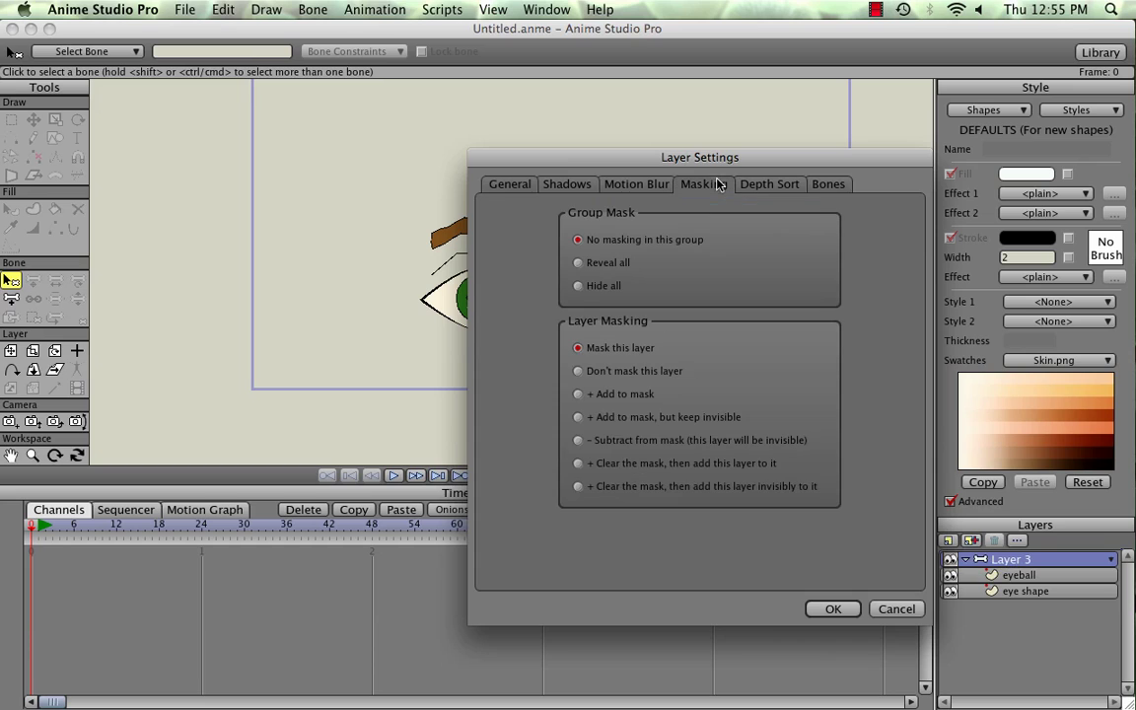
pyautogui.click(578, 286)
pyautogui.click(834, 610)
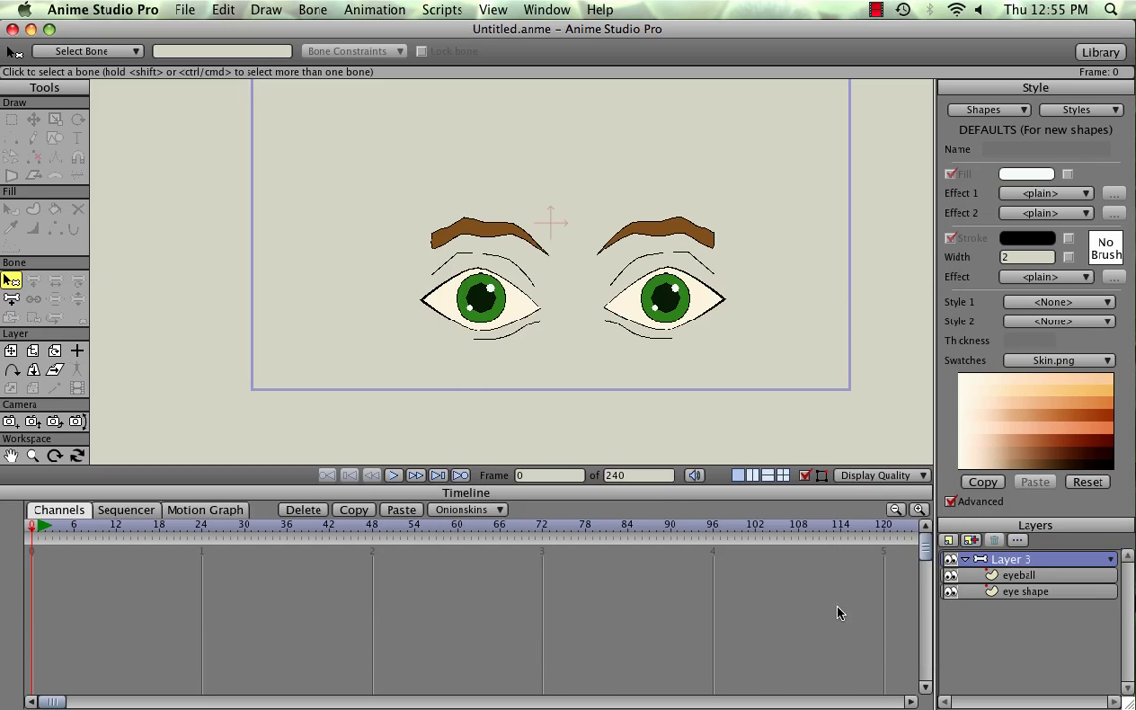
# Step: Set the eye shape layer's masking to clear and add this layer, with Exclude Strokes checked
pyautogui.doubleClick(1026, 591)
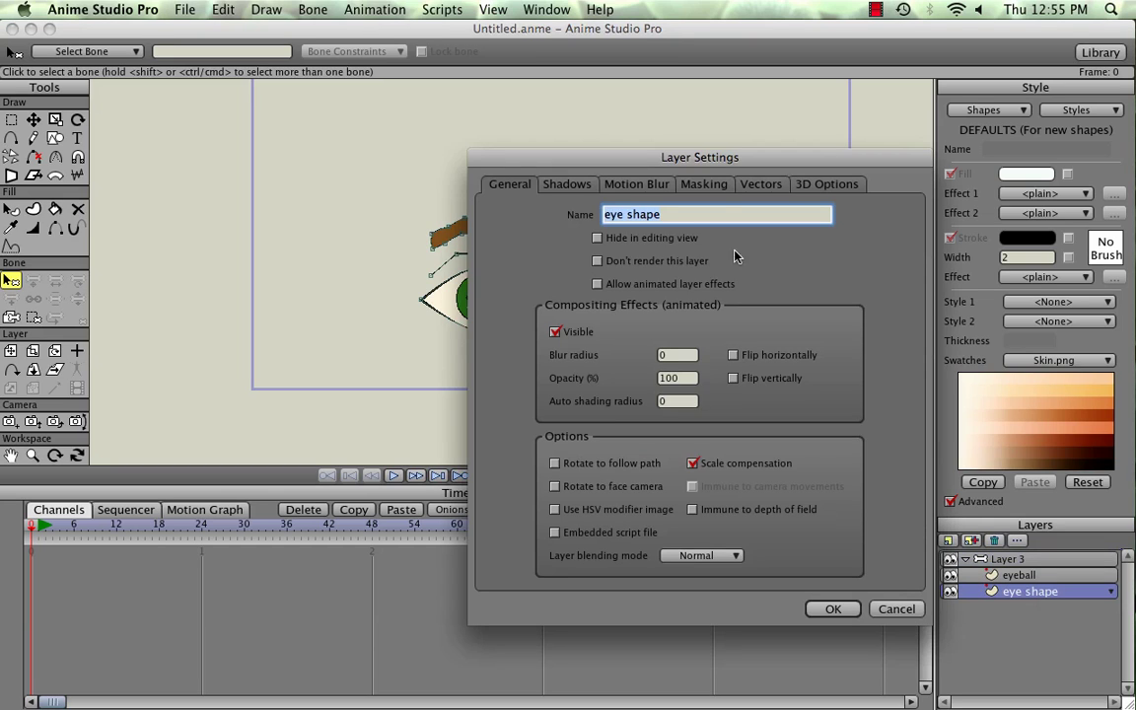
pyautogui.click(703, 184)
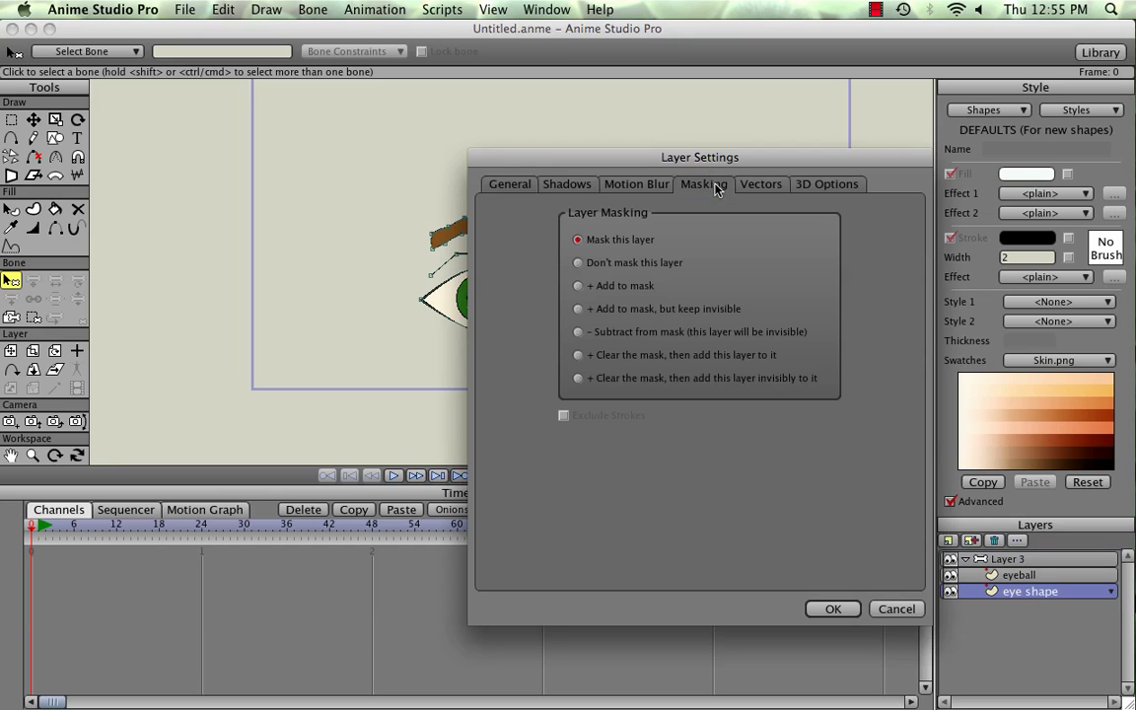
pyautogui.click(577, 356)
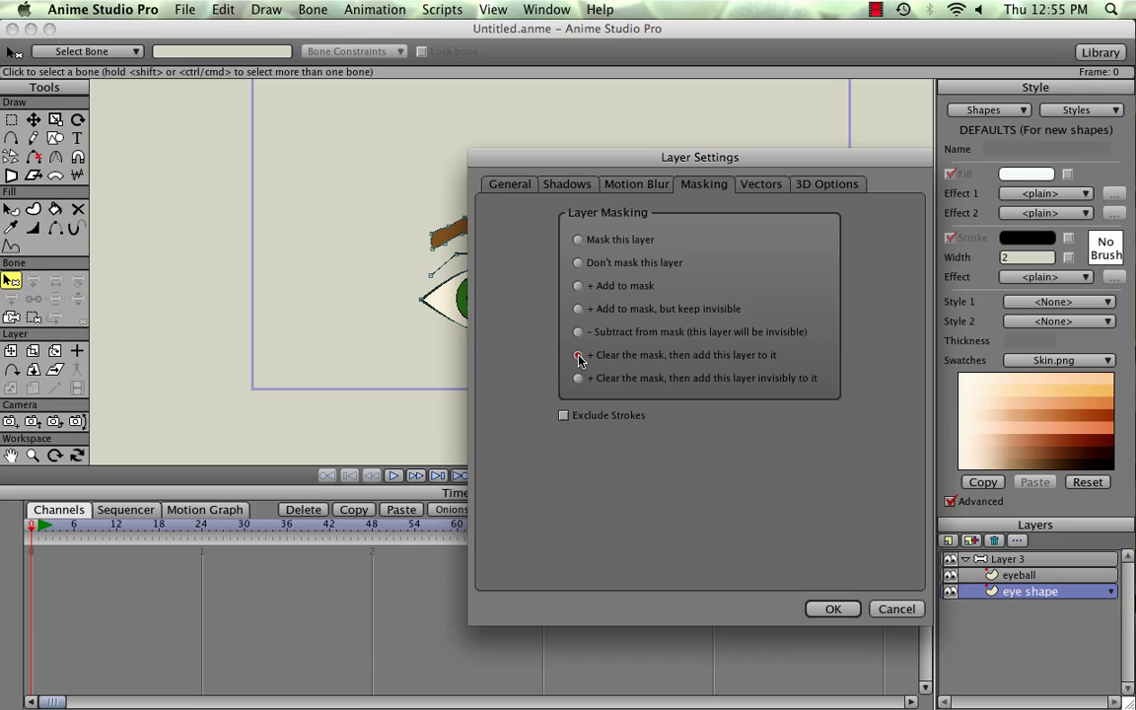
pyautogui.click(564, 416)
pyautogui.click(832, 610)
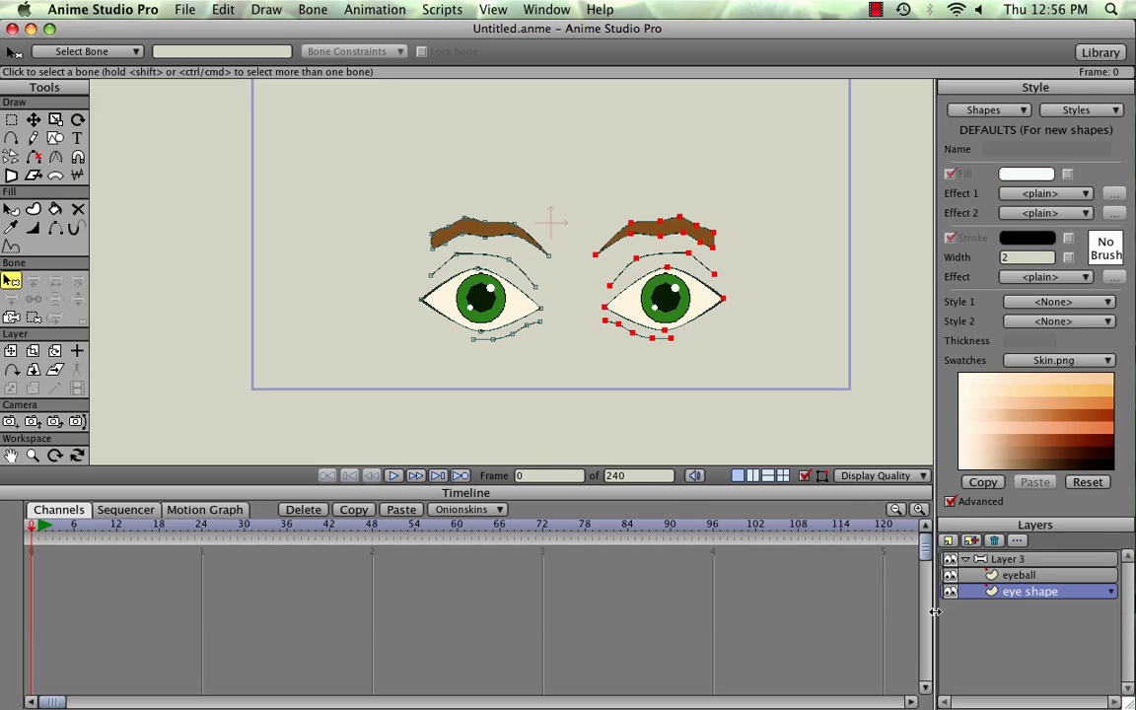
# Step: On the eyeball layer, shift both irises up and right, then render a preview
pyautogui.click(981, 577)
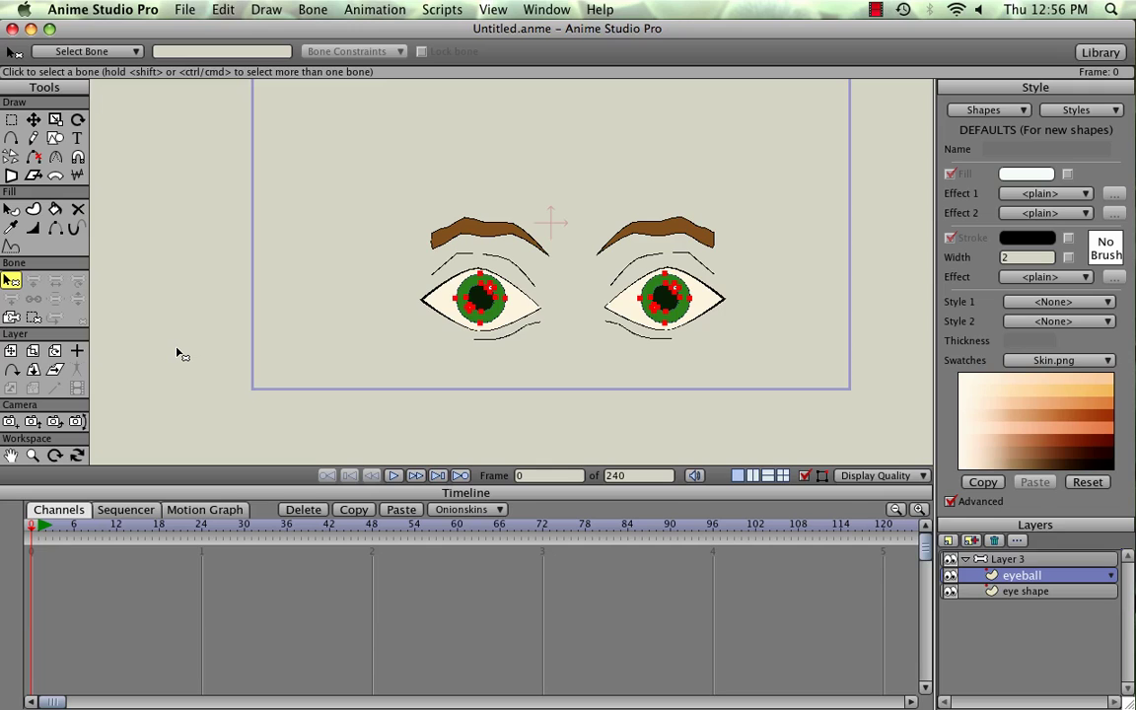
pyautogui.click(33, 121)
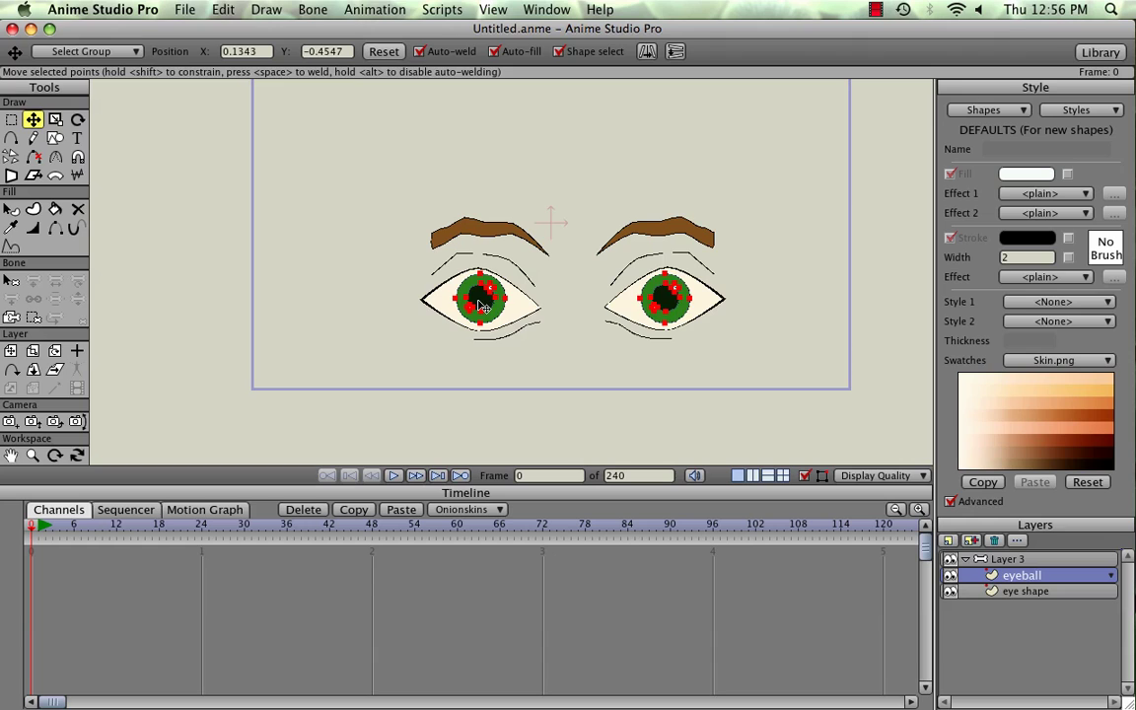
pyautogui.moveTo(481, 306); pyautogui.dragTo(504, 289)
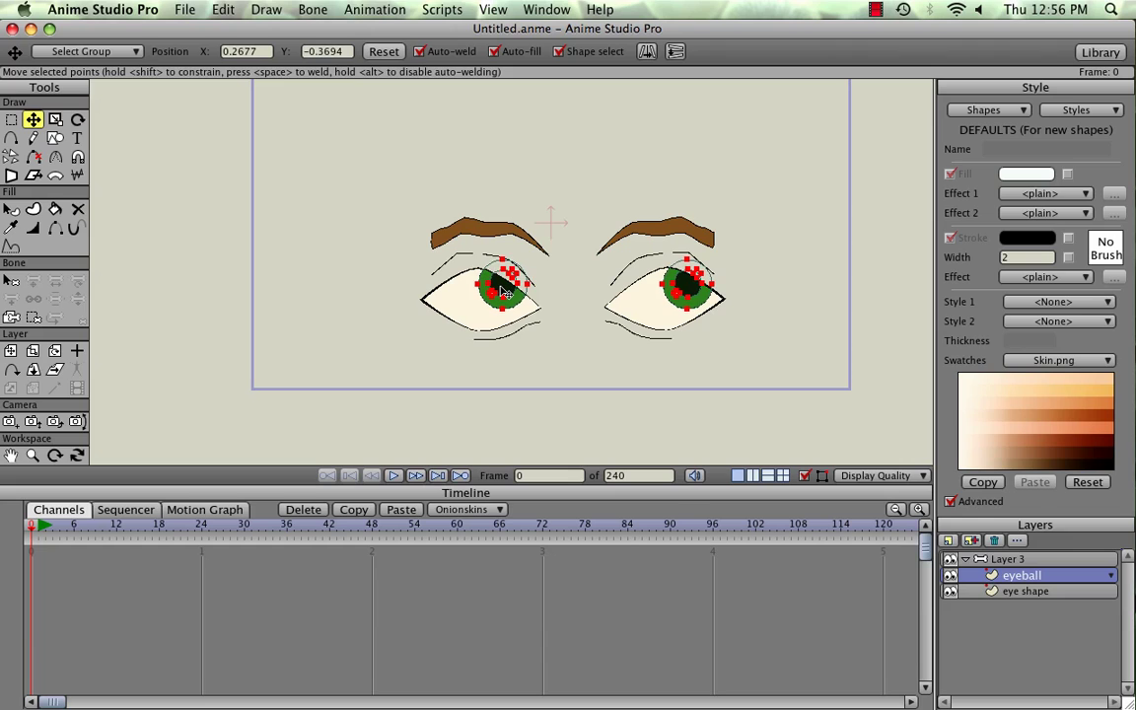
pyautogui.press('super+r')
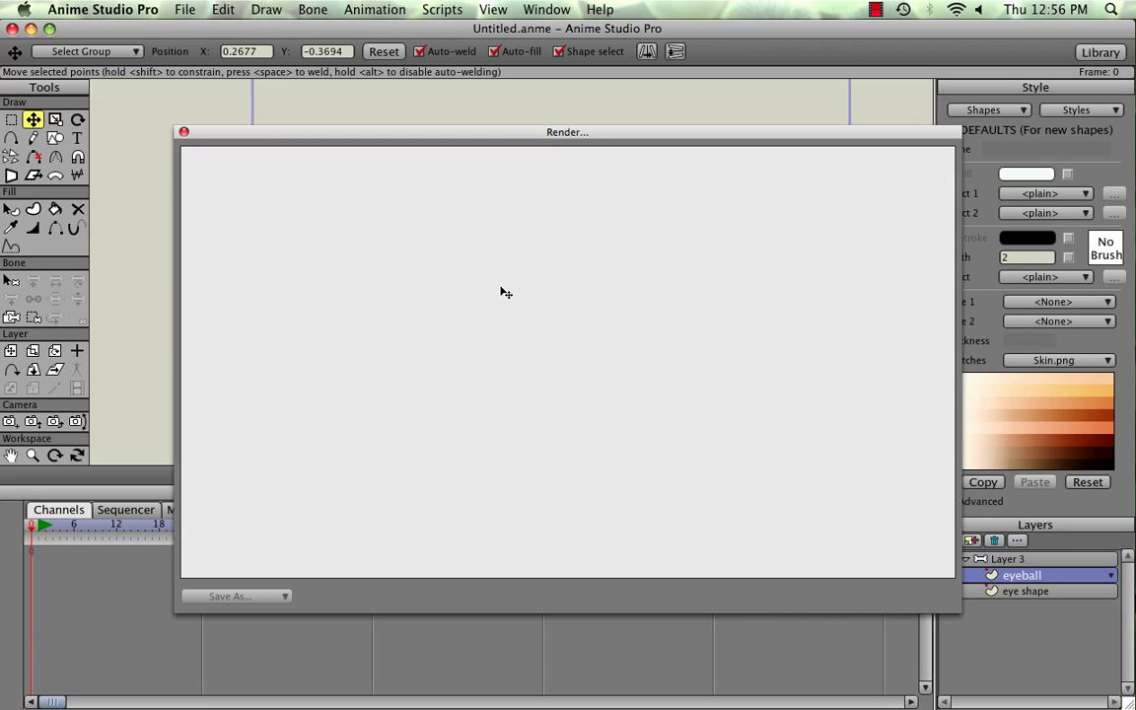